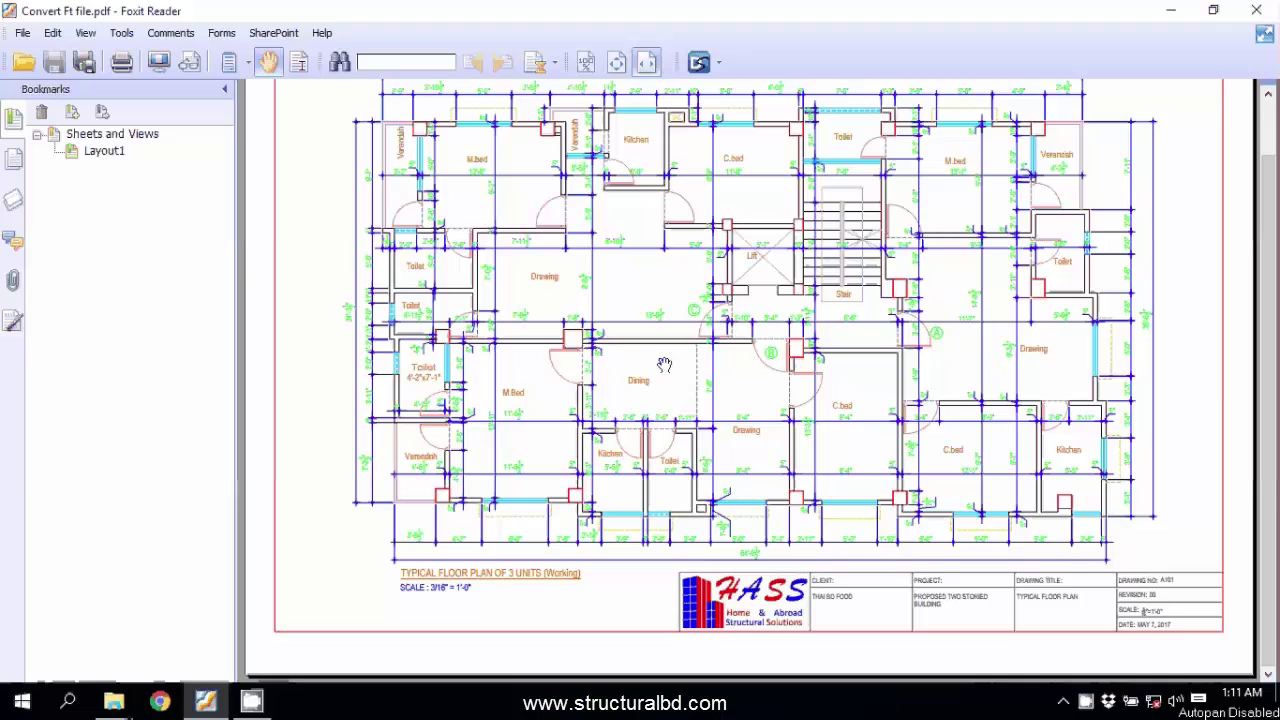
Step: Look over the floor plan PDF, minimize it and start the Print2CAD 2014 converter
scroll(660, 366, "up", 2)
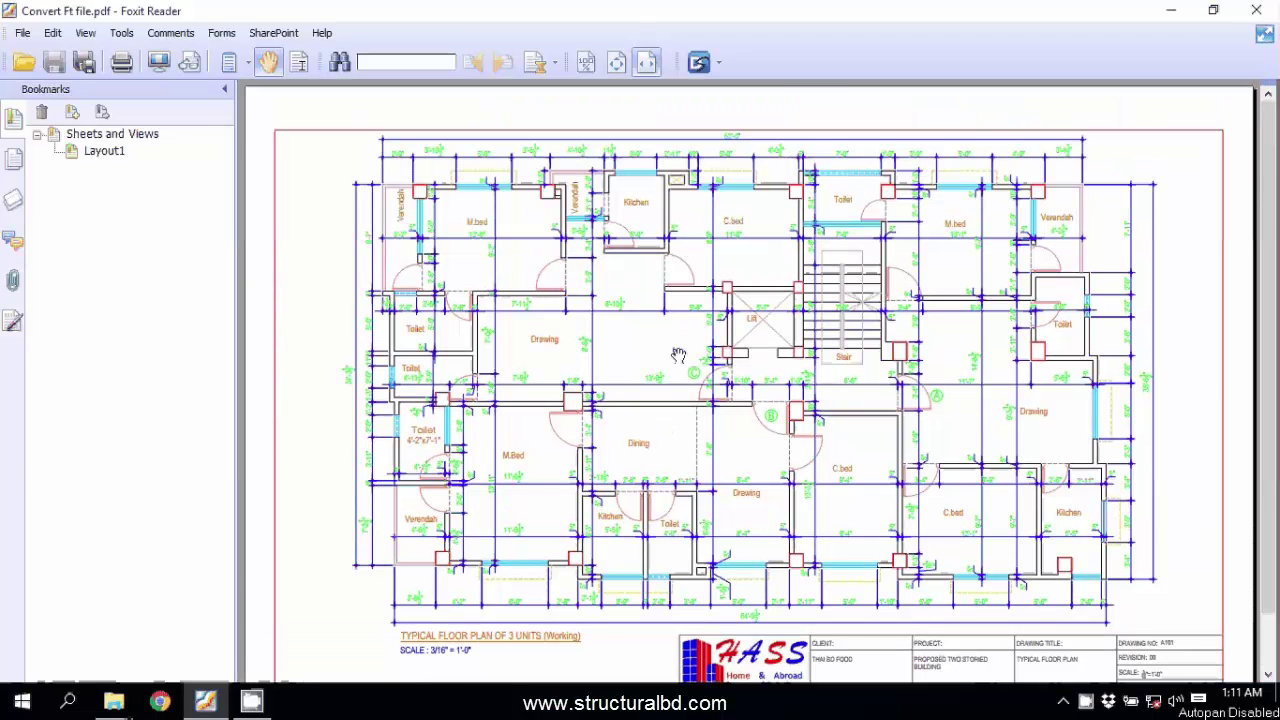
scroll(661, 541, "down", 2)
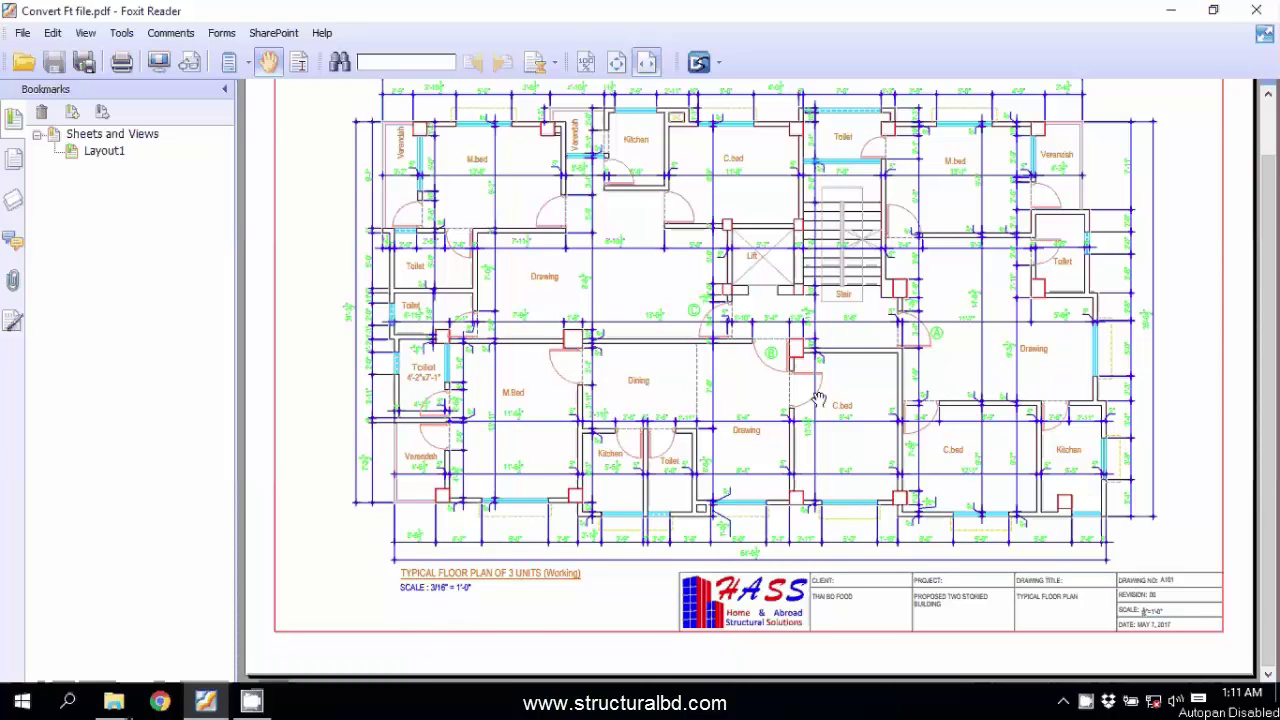
scroll(674, 323, "up", 1)
scroll(672, 403, "up", 1)
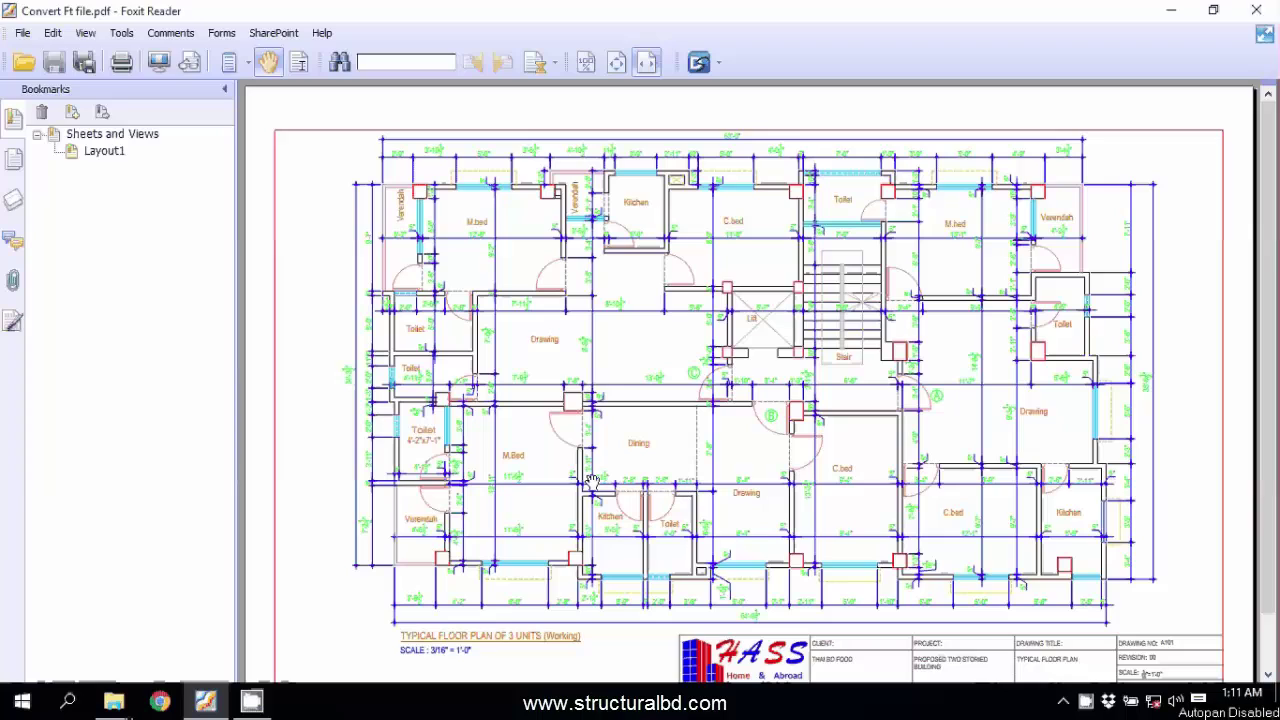
left_click(1171, 10)
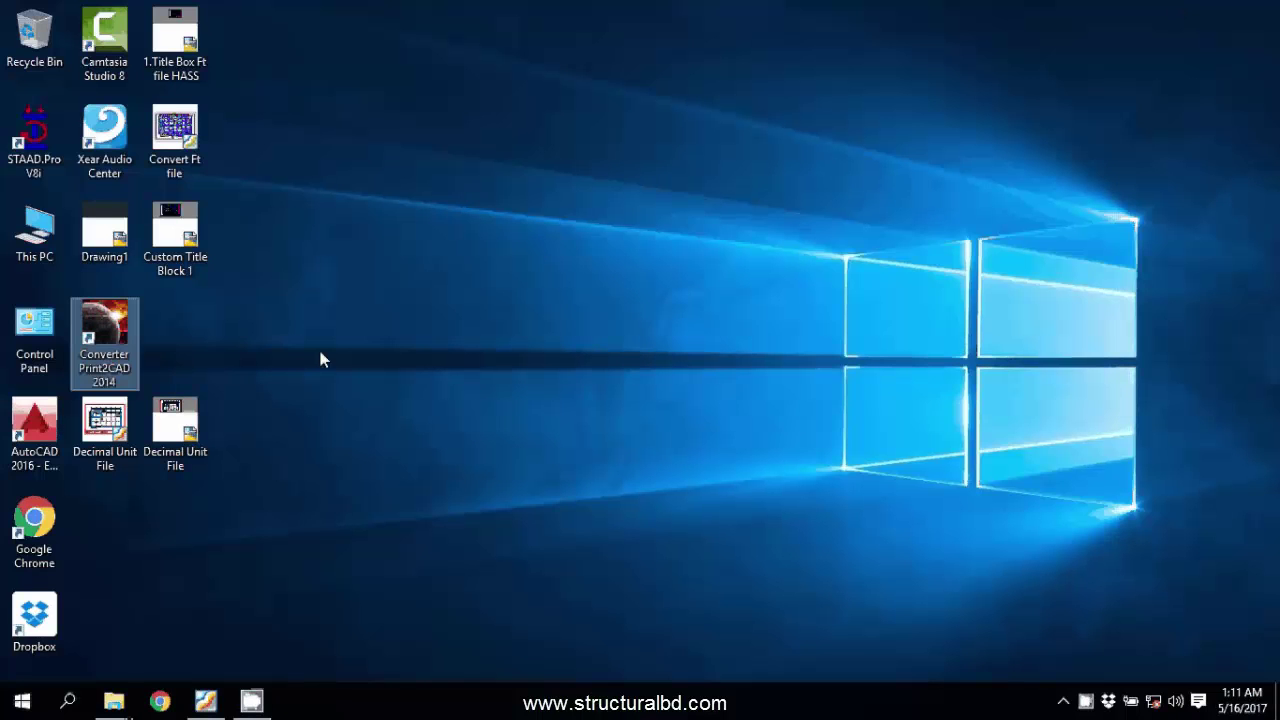
double_click(105, 330)
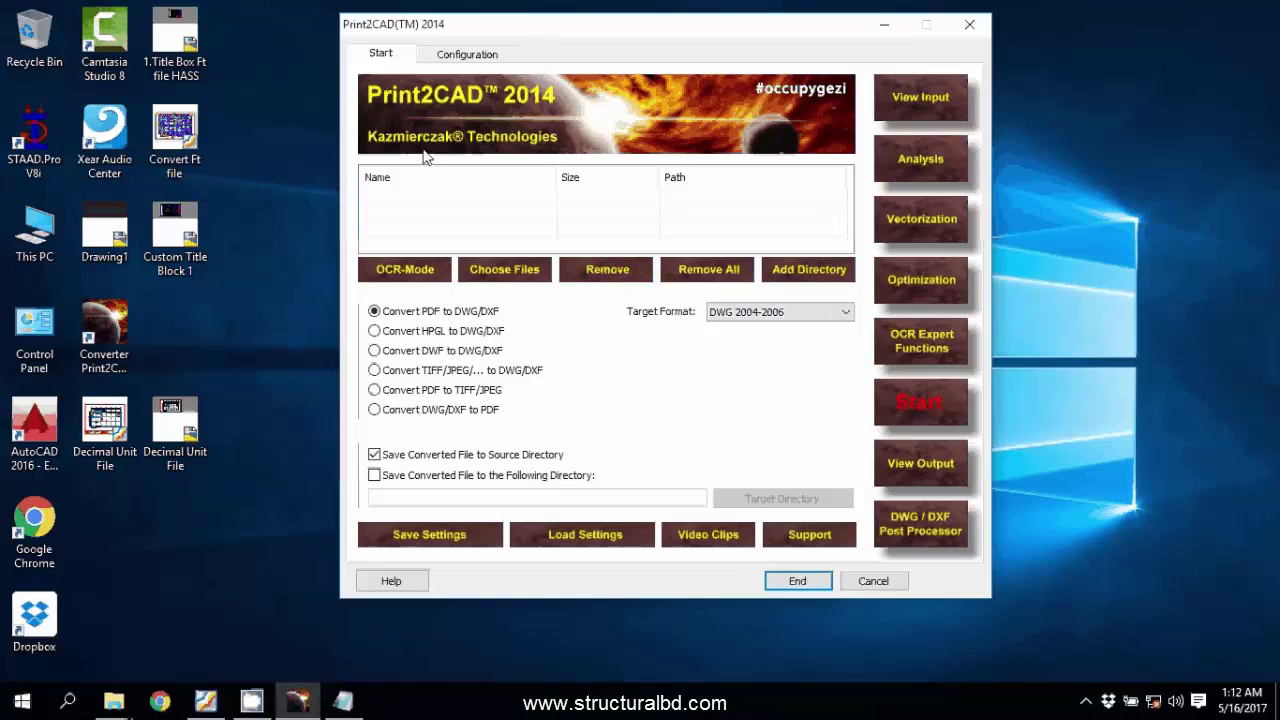
Step: Check the measurement unit in the Print2CAD configuration against the floor plan PDF, then return to the conversion settings
left_click(466, 53)
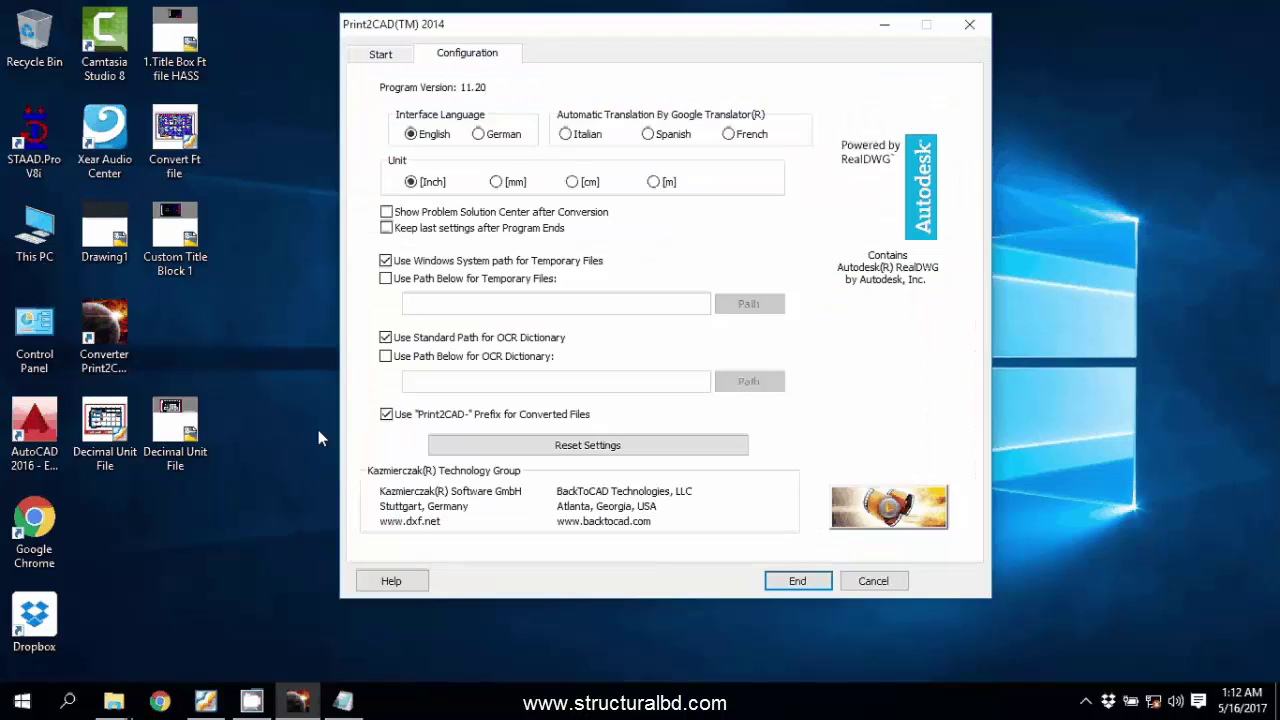
left_click(205, 700)
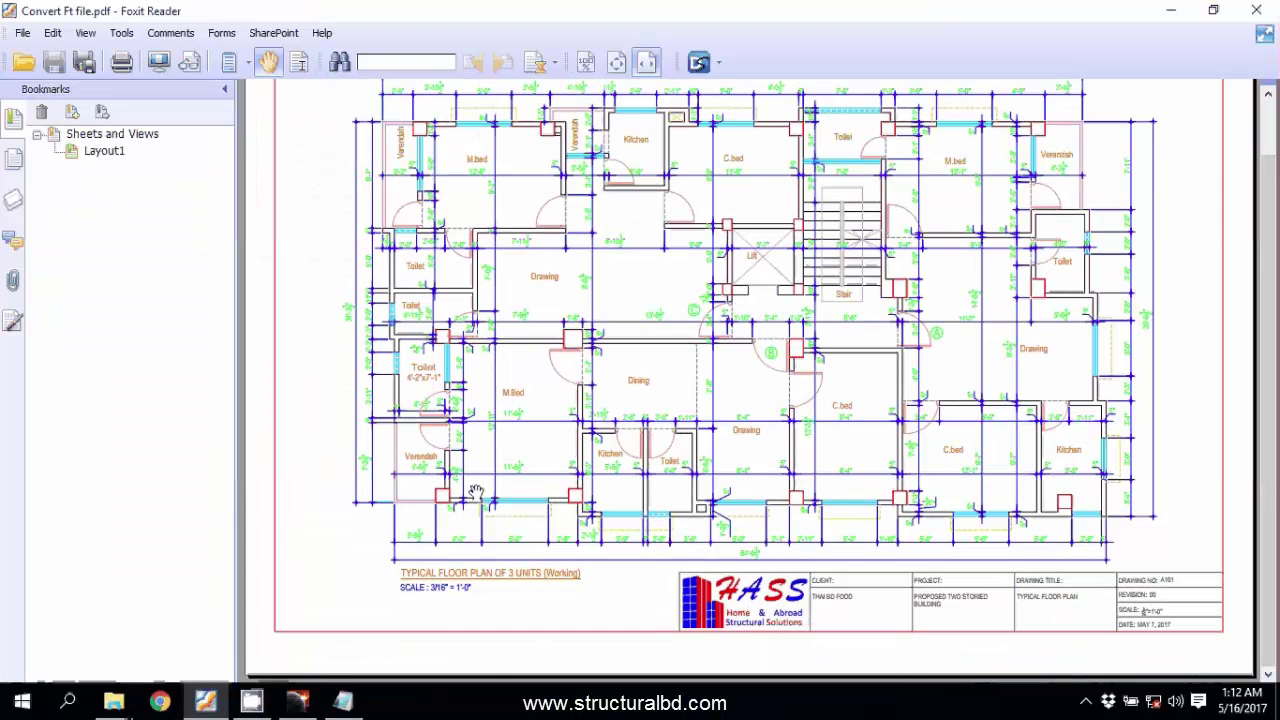
left_click(252, 701)
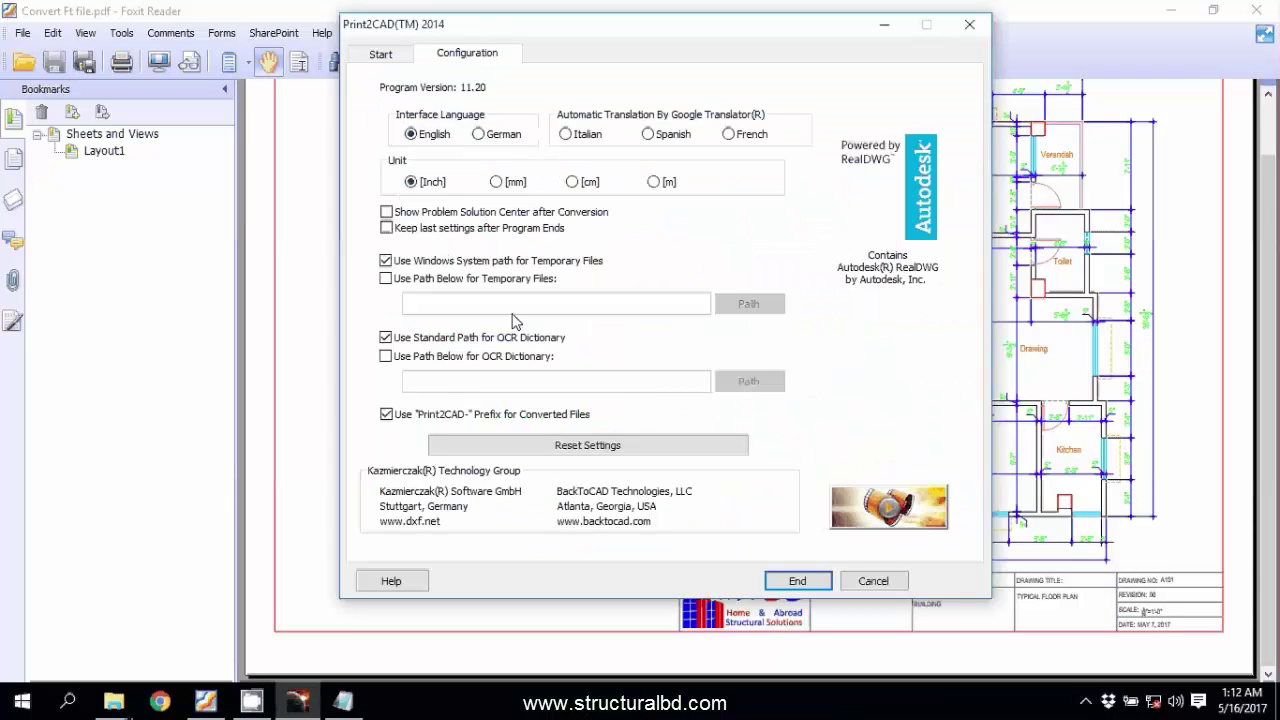
left_click(381, 54)
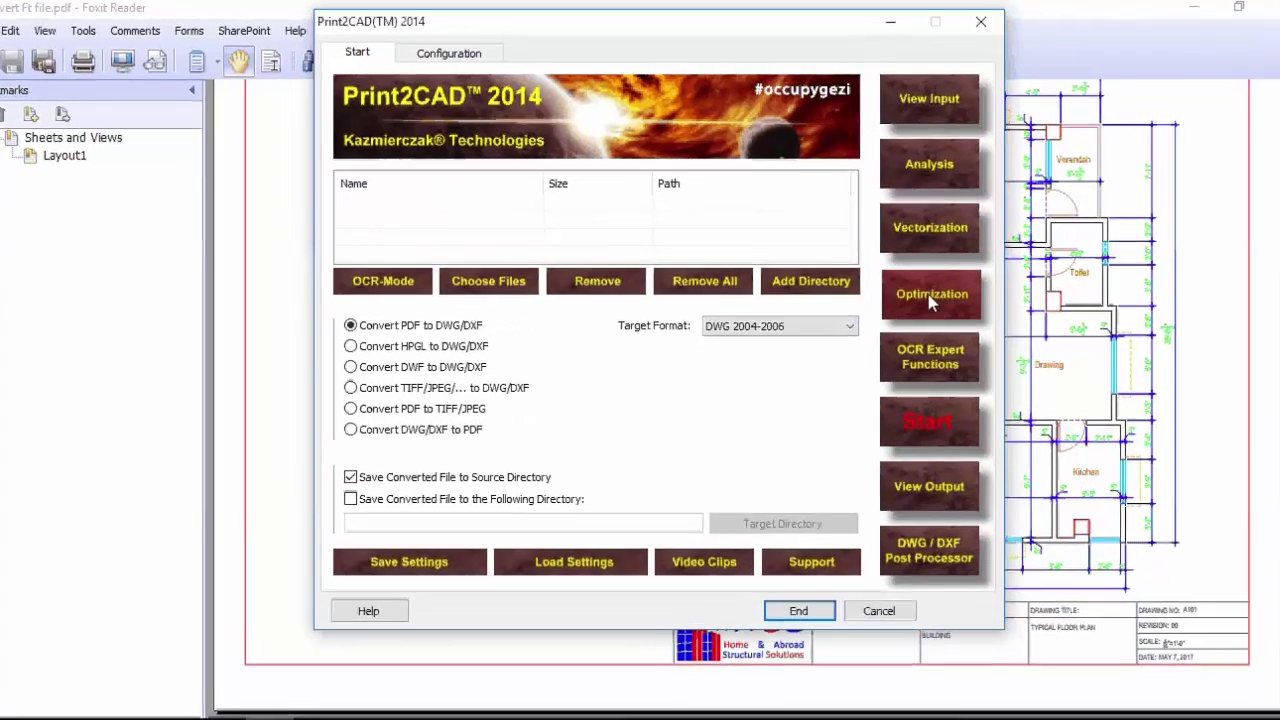
Step: In the vector output optimization, enable line weight assignment and sorting hatches onto a separate layer, and open the page and coordinate settings
left_click(914, 281)
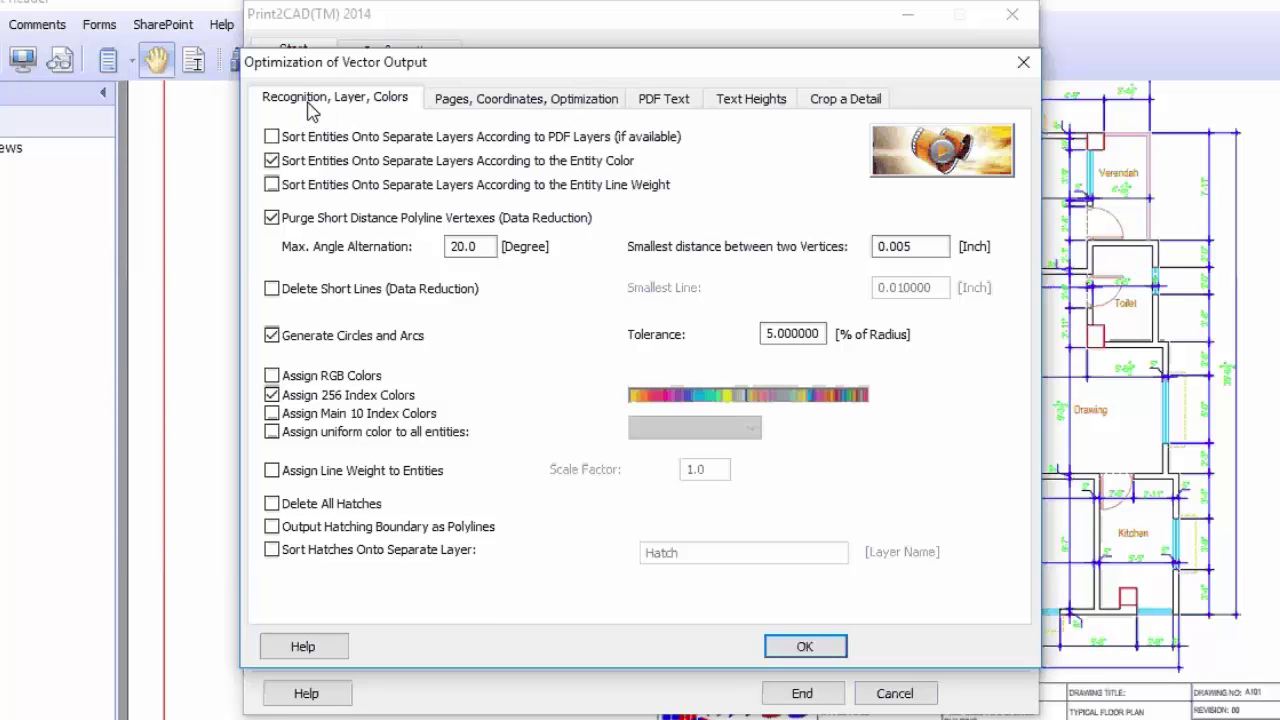
left_click(271, 471)
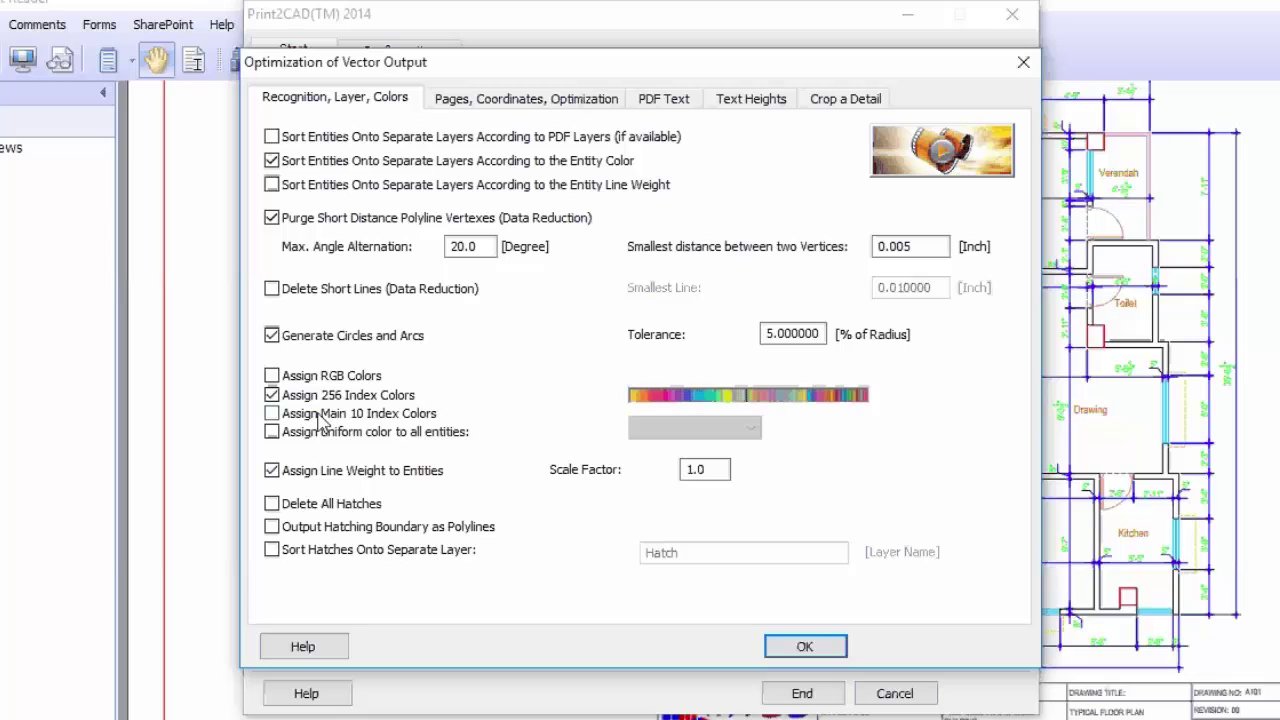
left_click(272, 550)
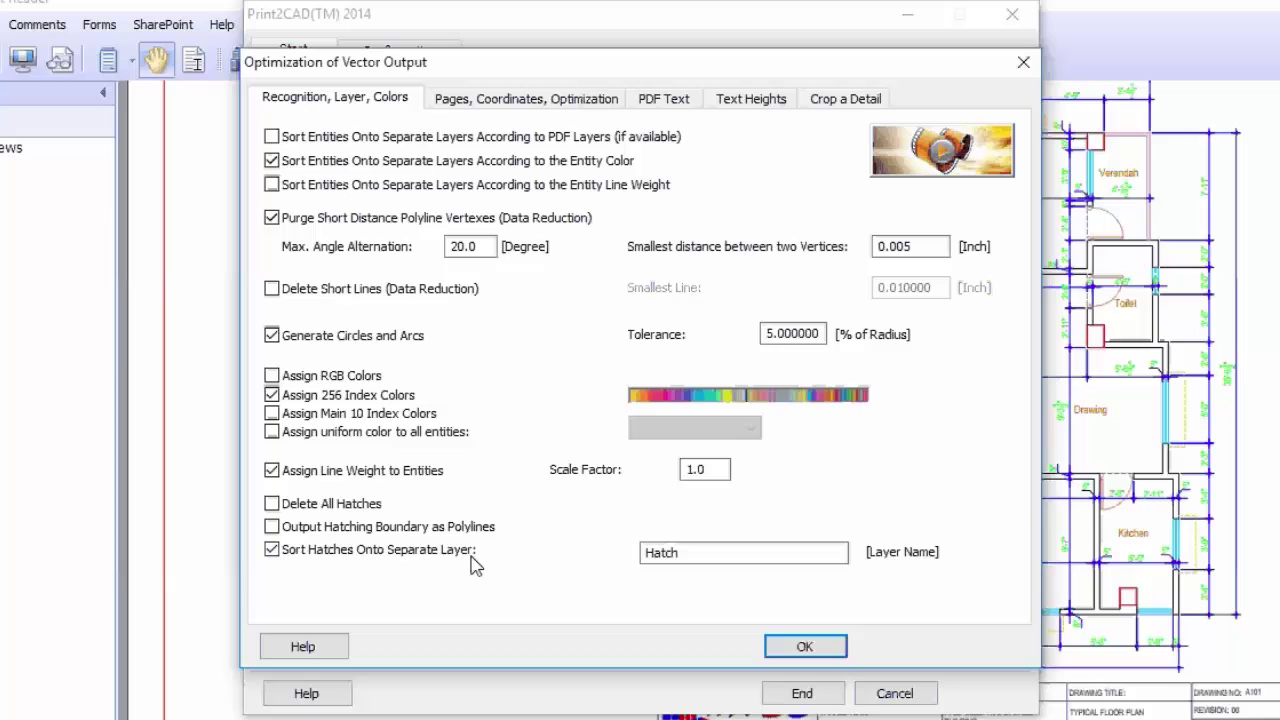
left_click(482, 100)
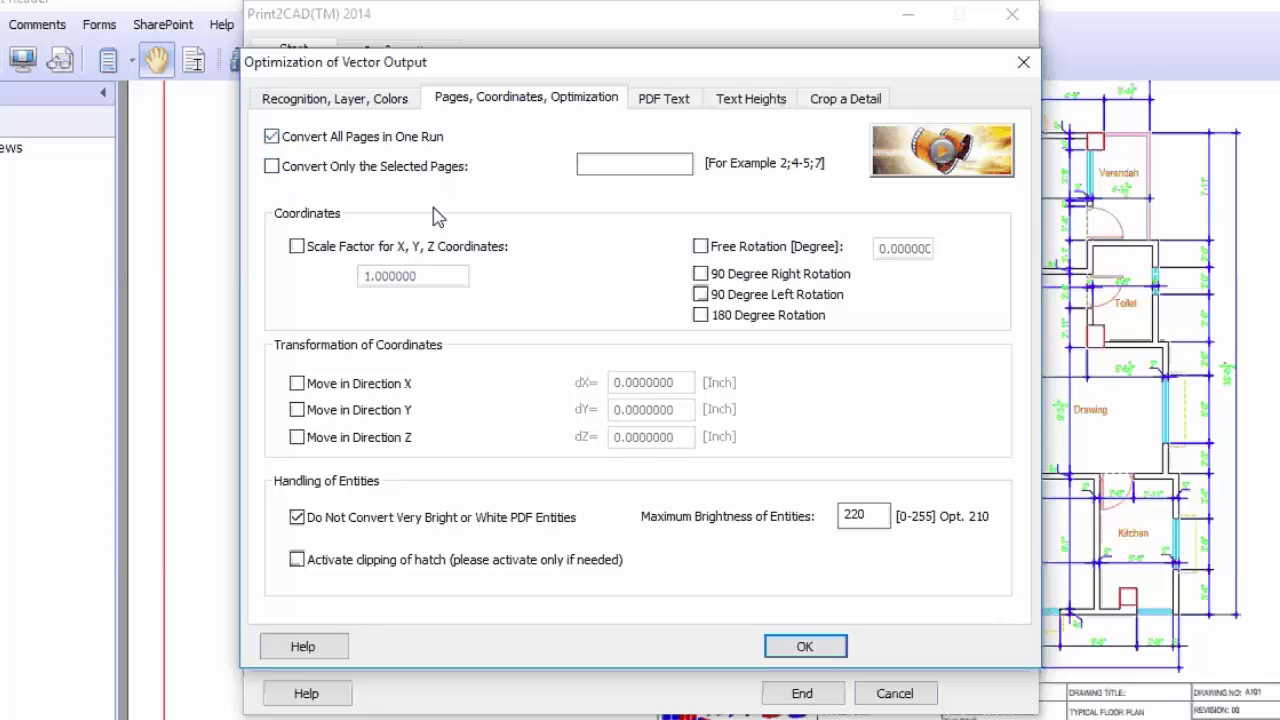
left_click(273, 167)
left_click(612, 161)
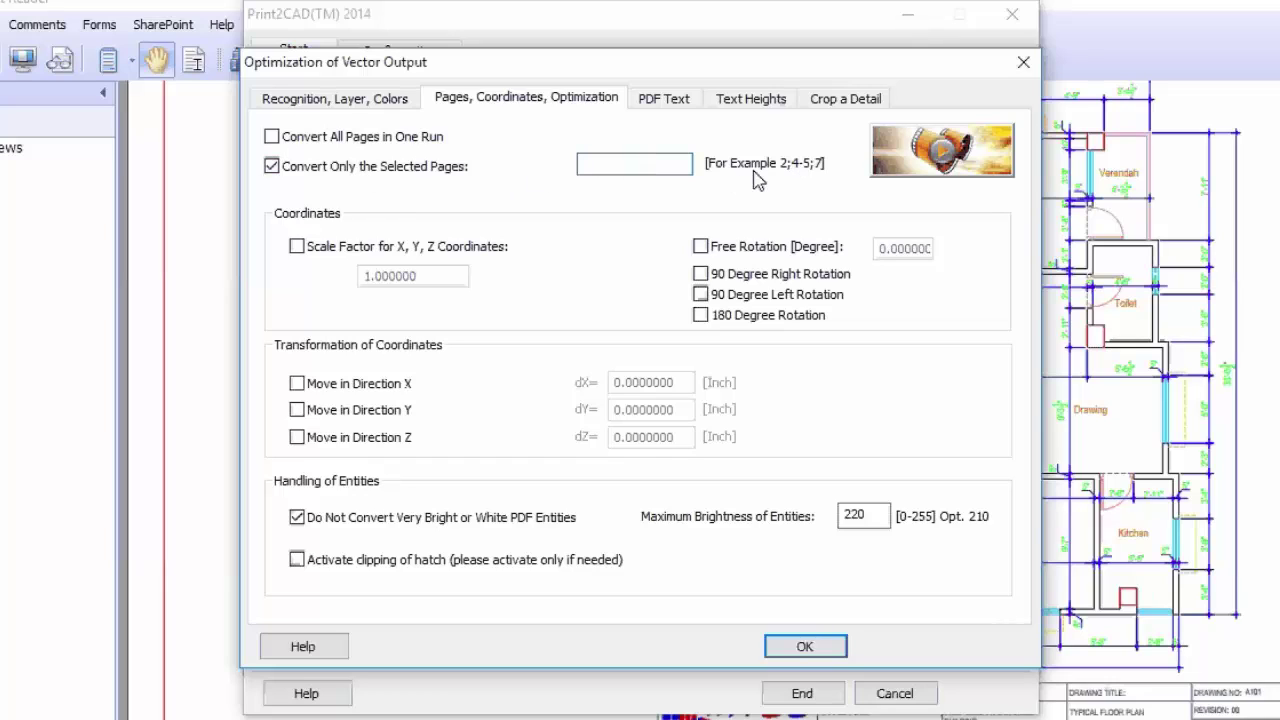
left_click(272, 137)
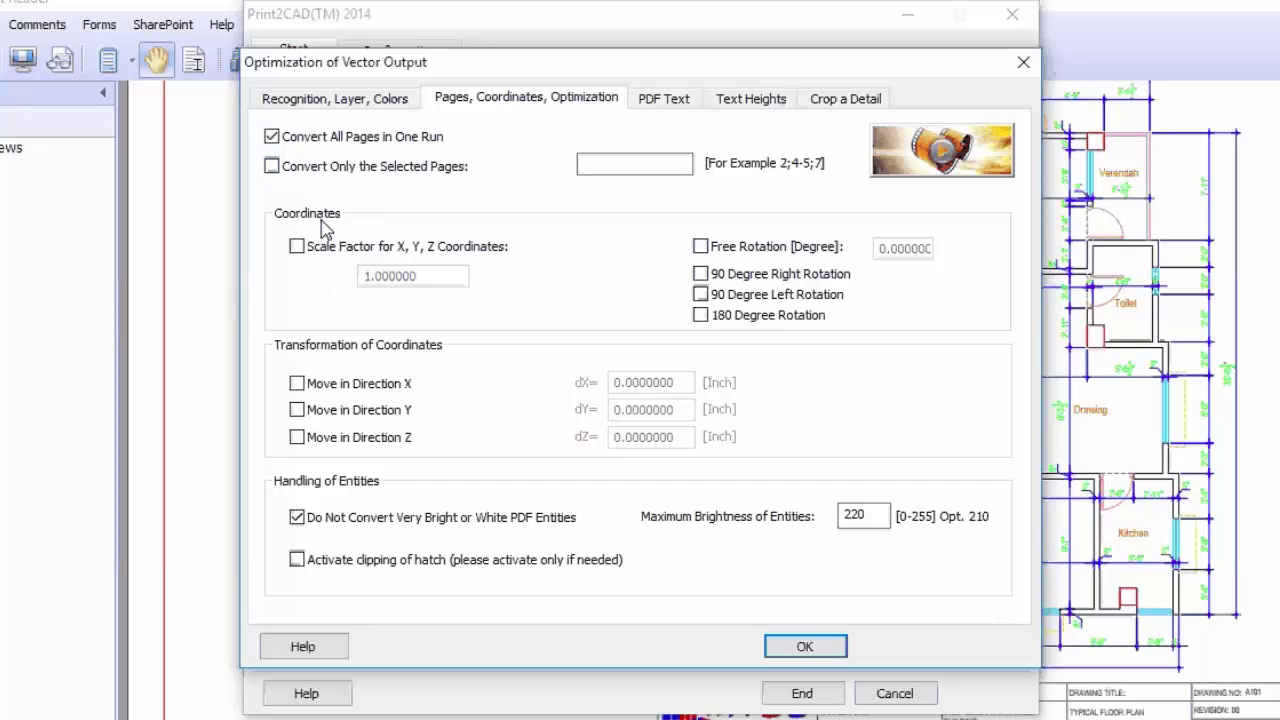
Step: Enable the X, Y, Z coordinate scale factor, set it to 64 to match the PDF's 3/16" = 1'-0" scale, and apply the optimization settings
left_click(297, 246)
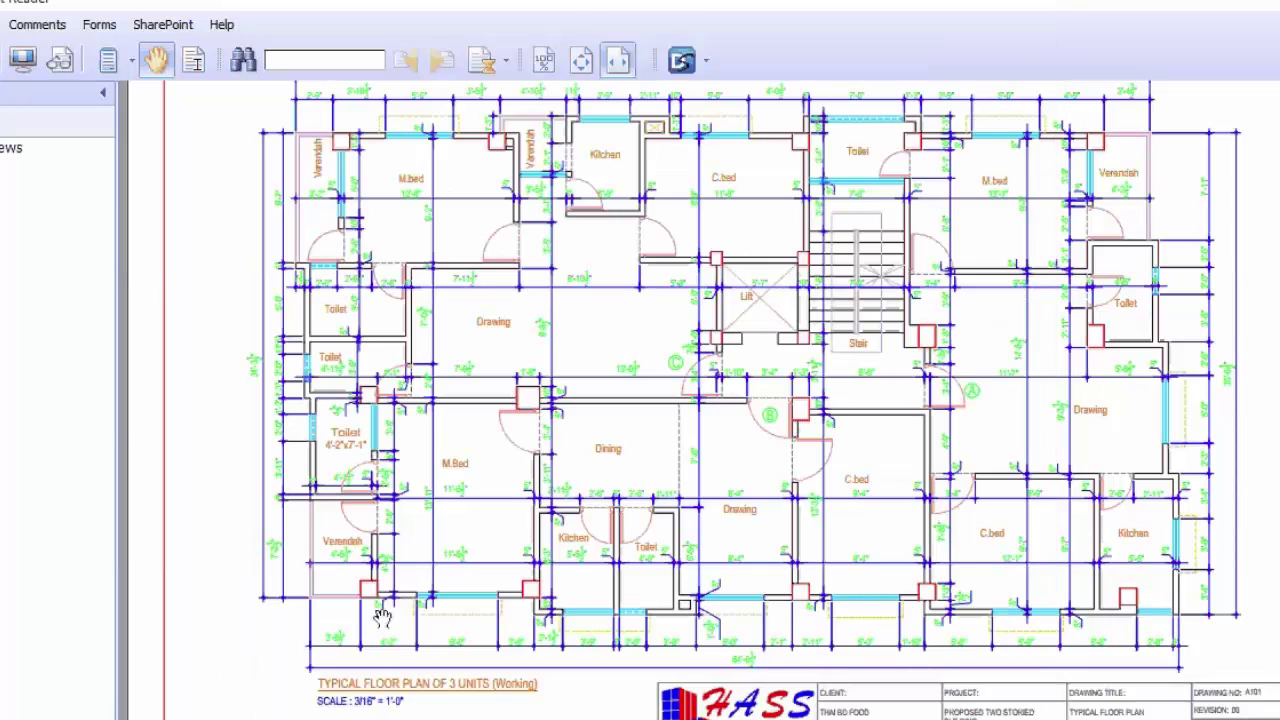
scroll(404, 678, "up", 1, "ctrl")
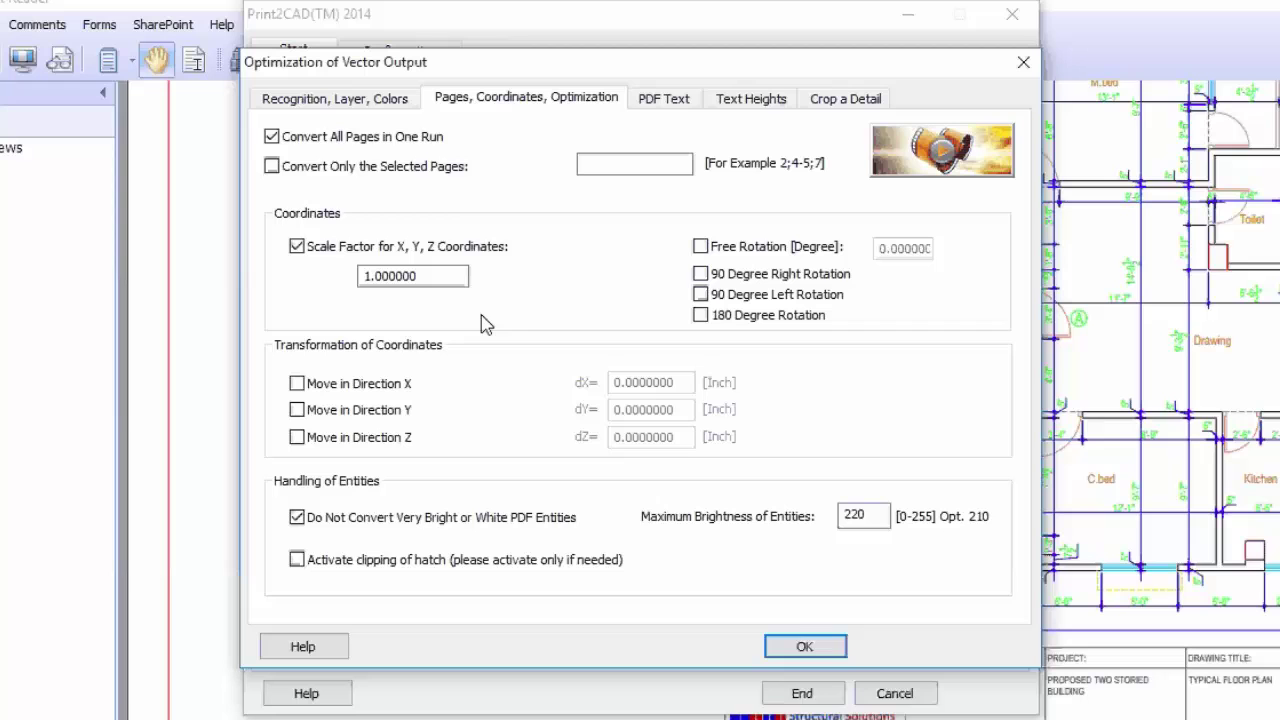
left_click_drag(460, 276, 332, 273)
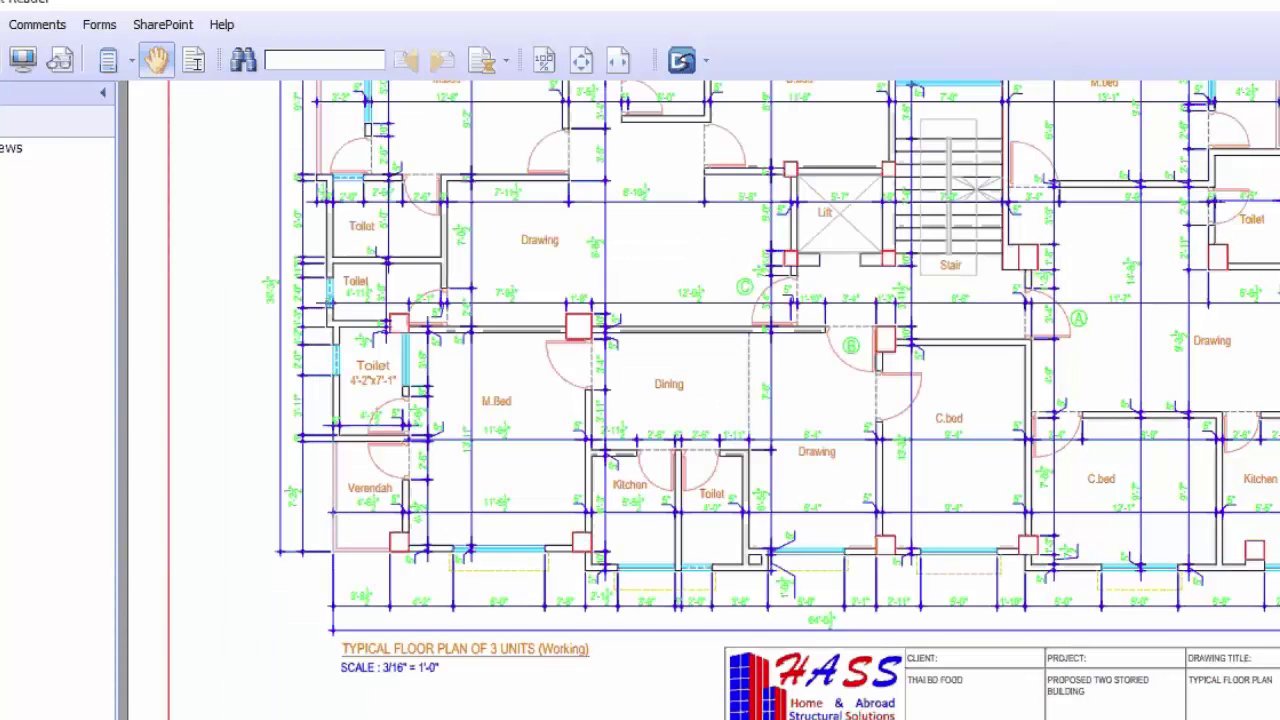
key("alt+Tab")
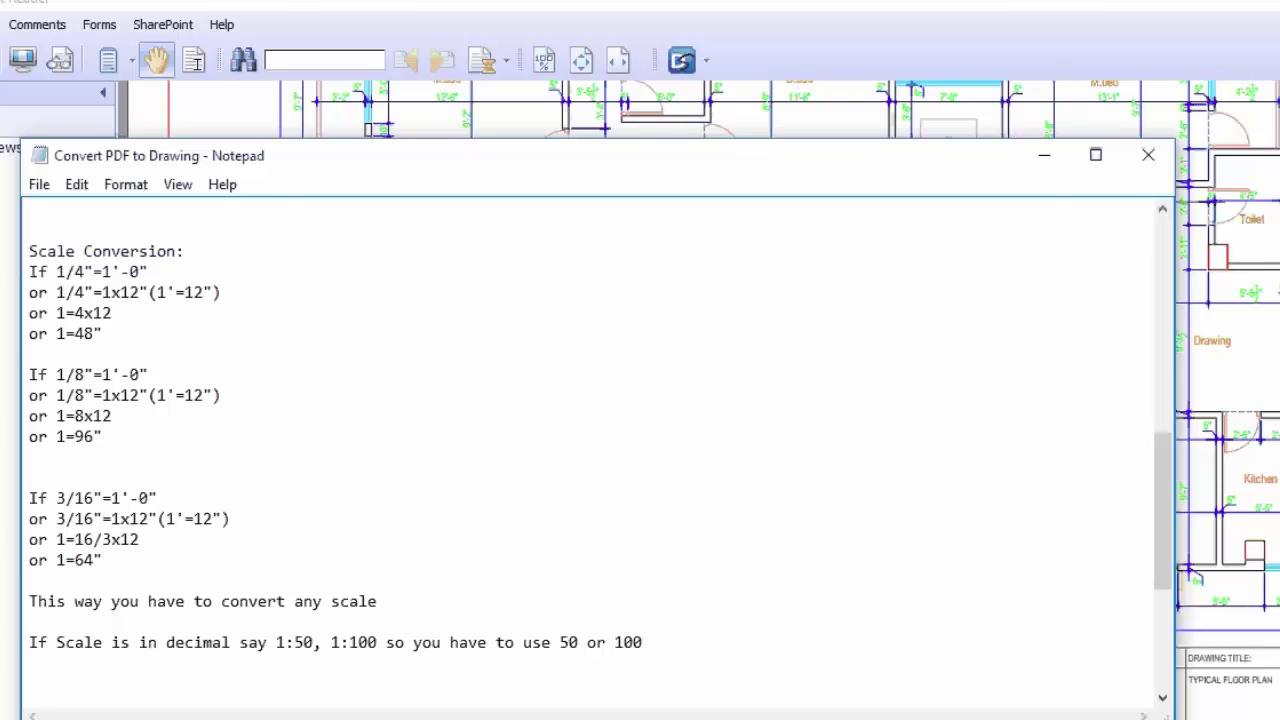
key("alt+Tab")
type("64")
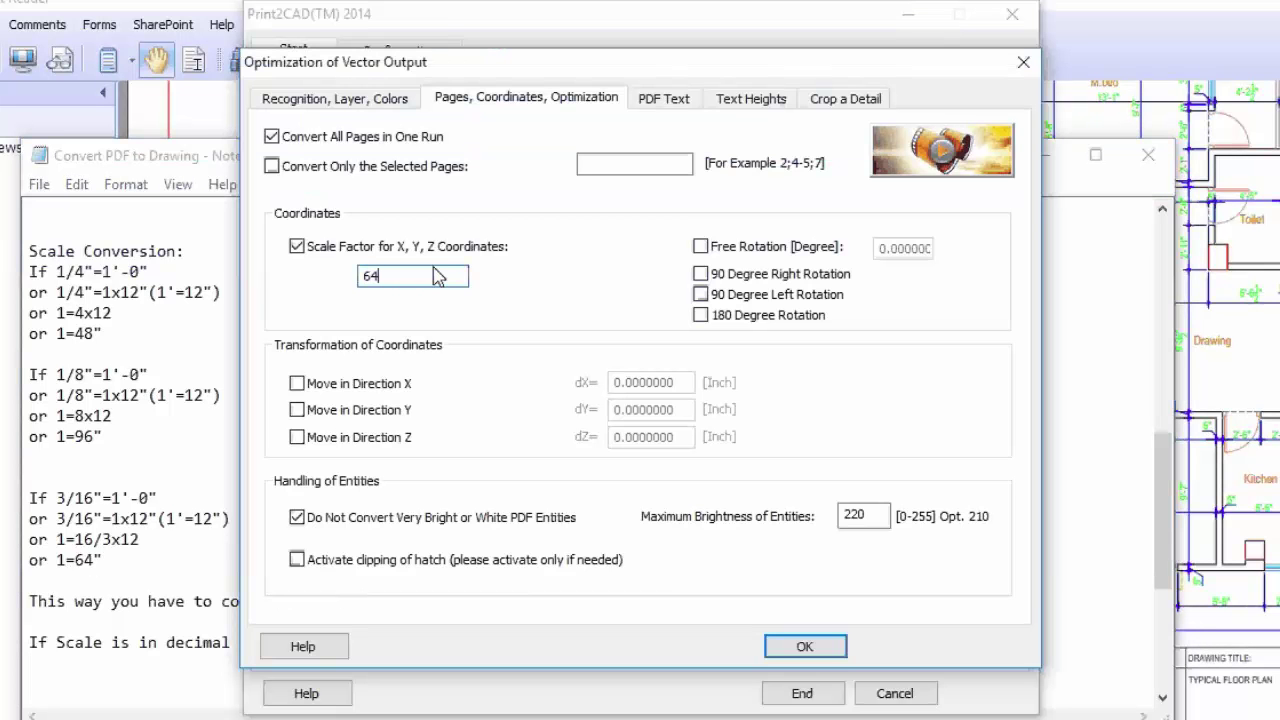
left_click(166, 358)
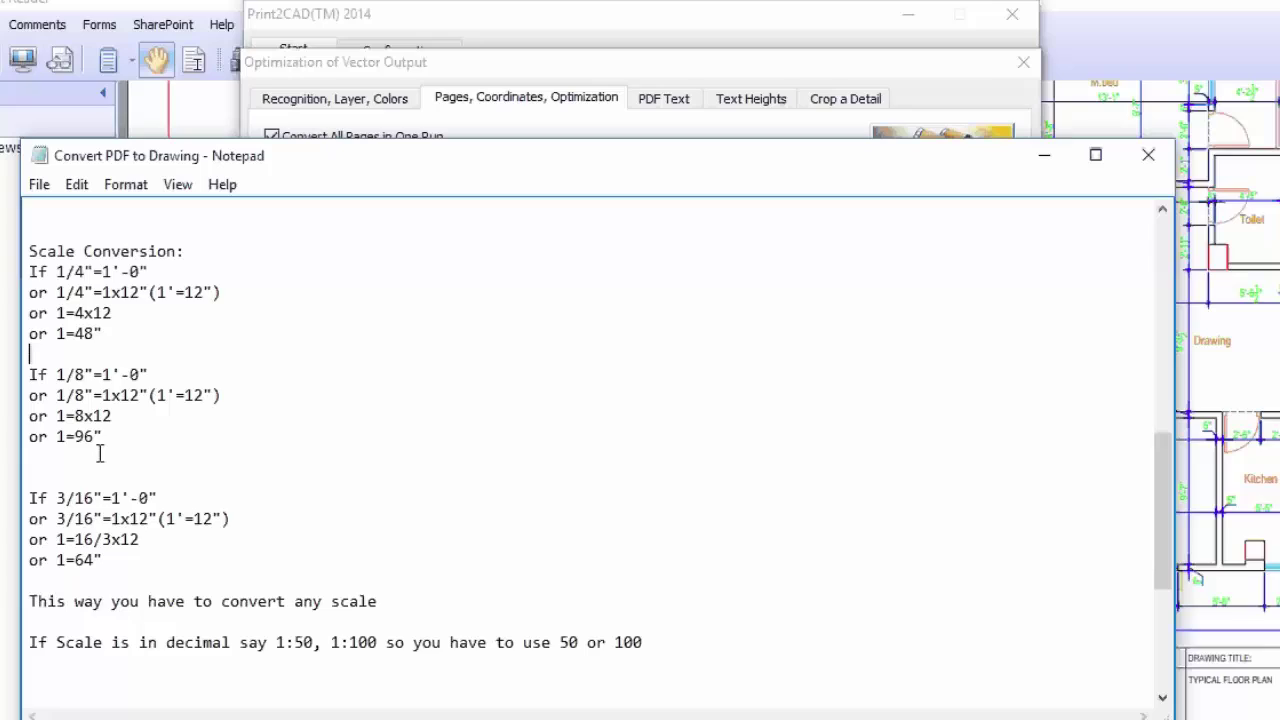
key("alt+Tab")
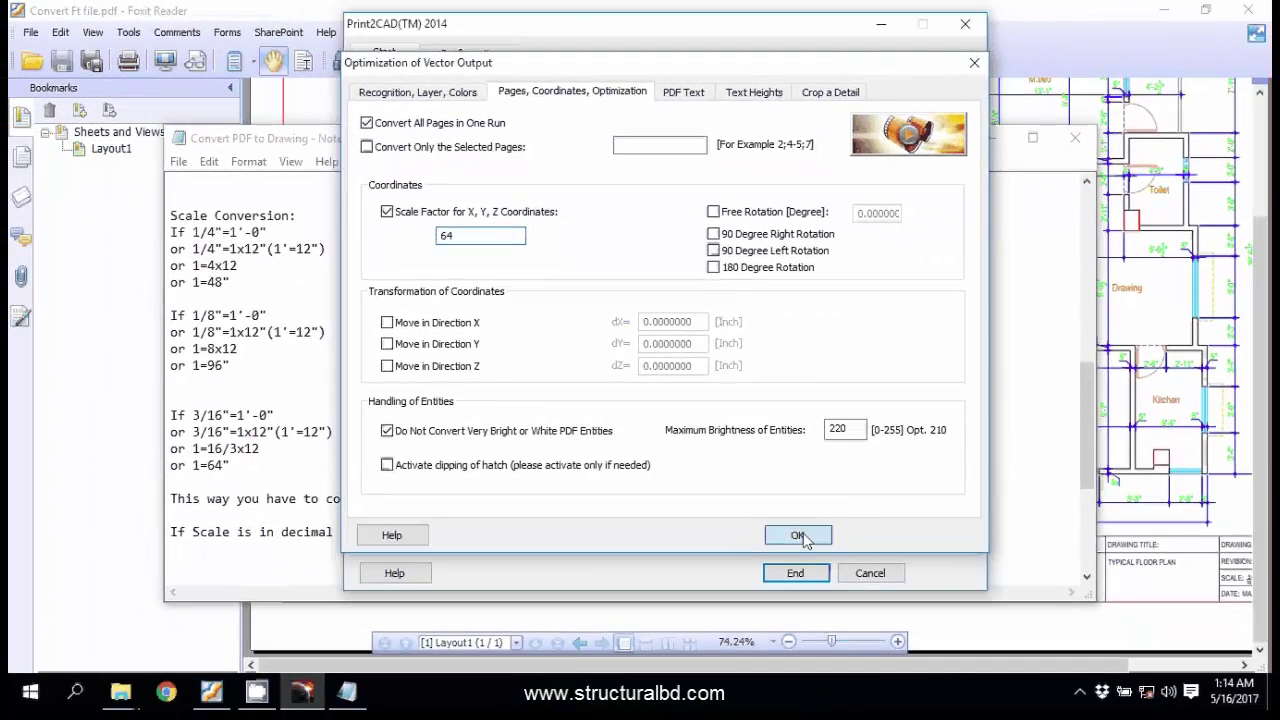
left_click(805, 646)
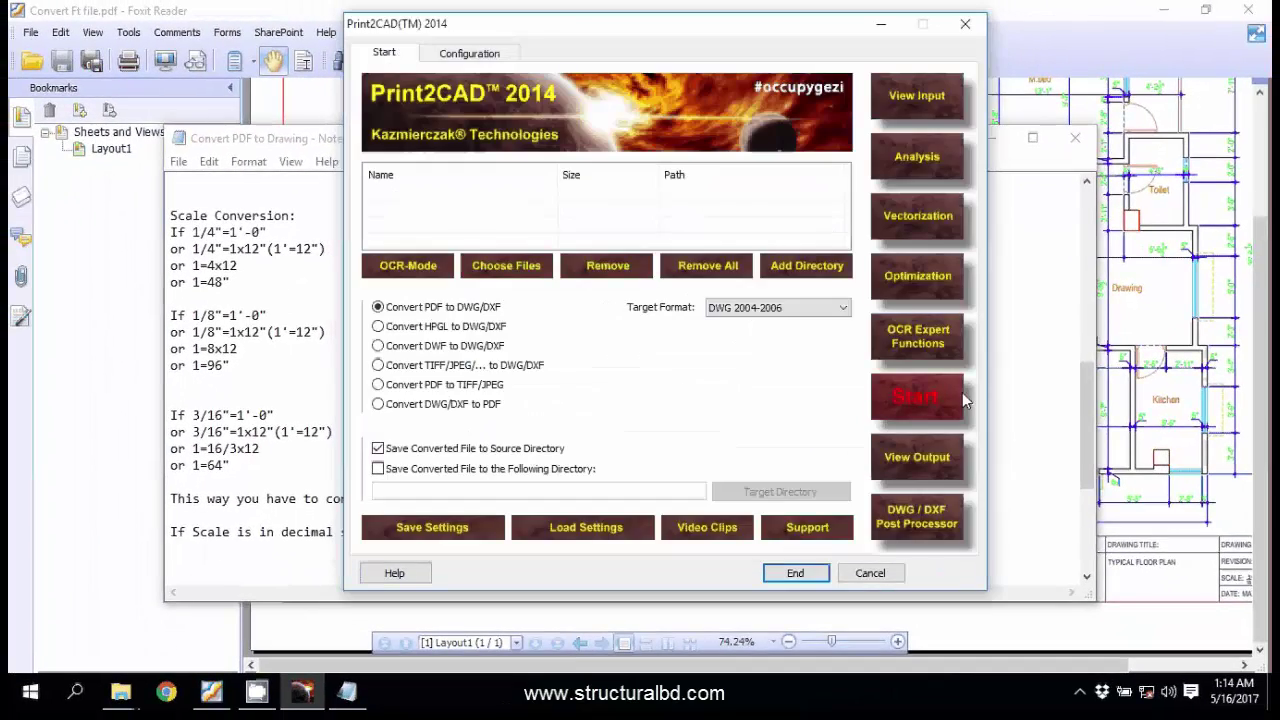
Step: Add Convert Ft file.pdf from the desktop and convert it to DWG in the source directory
left_click(524, 275)
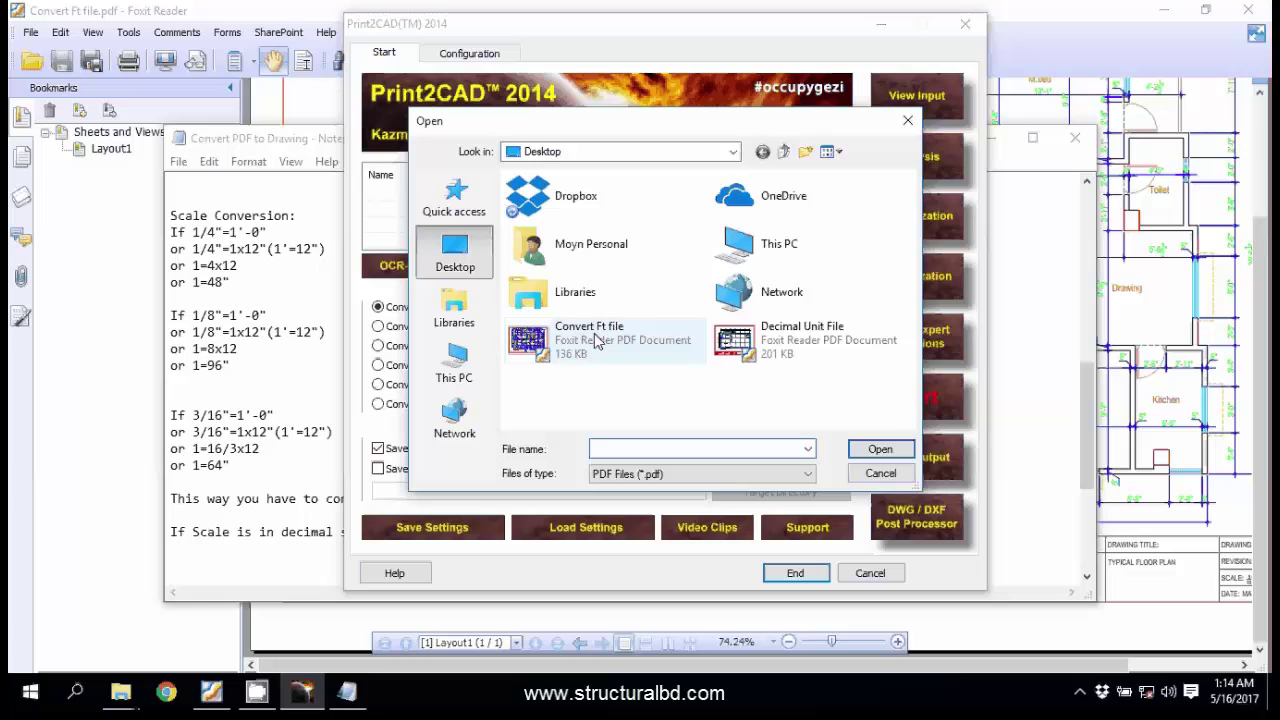
left_click(525, 338)
left_click(880, 449)
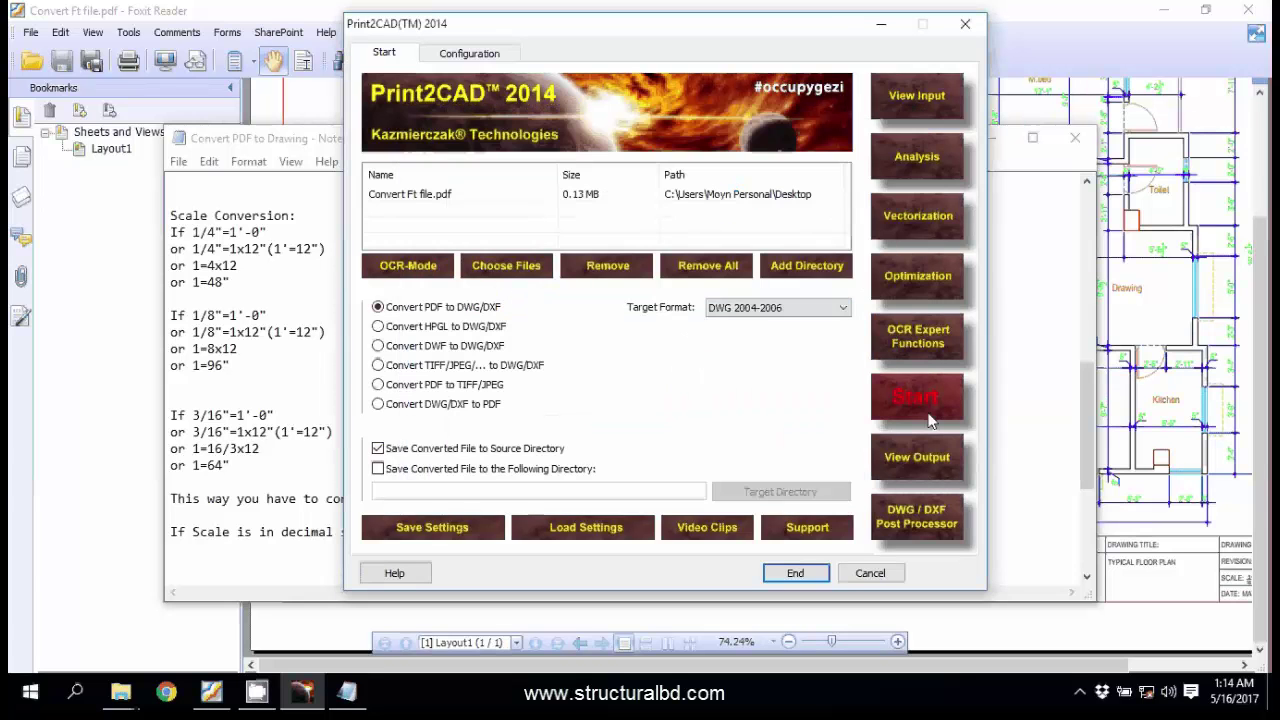
left_click(916, 400)
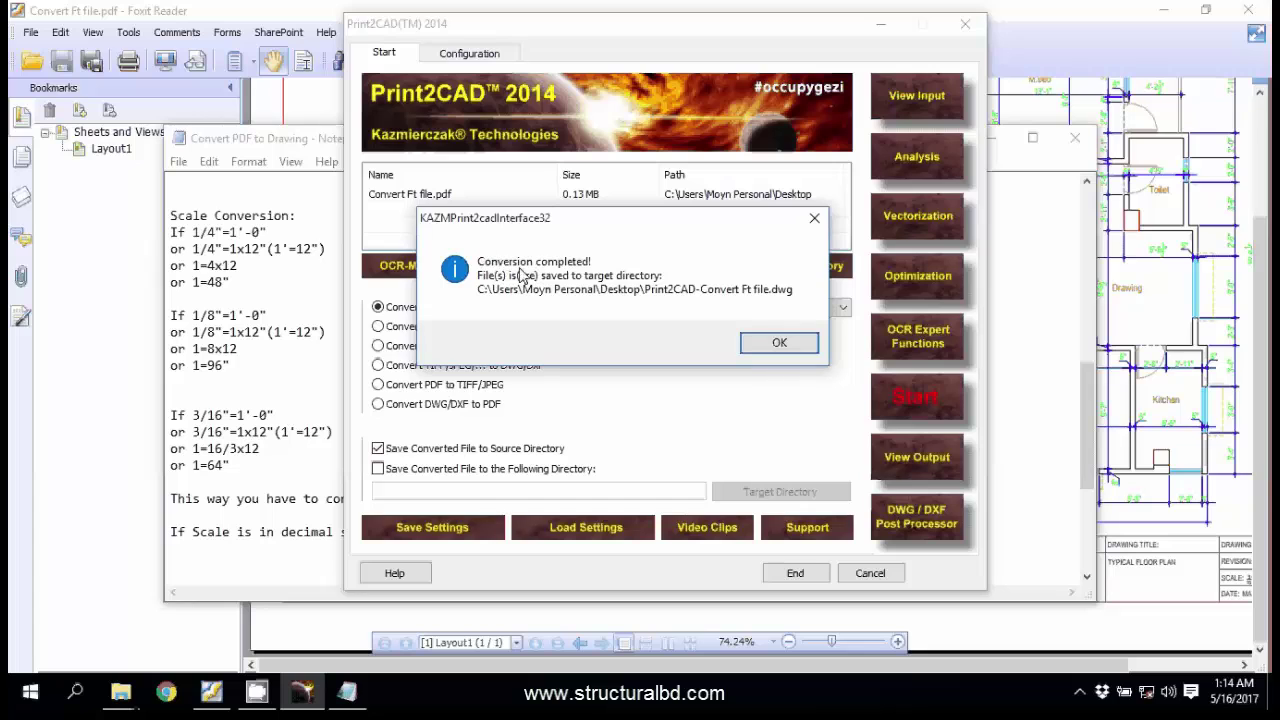
left_click(783, 346)
Step: Minimize the open windows and open the converted drawing Print2CAD-Convert Ft file.dwg from the desktop in AutoCAD
left_click(881, 26)
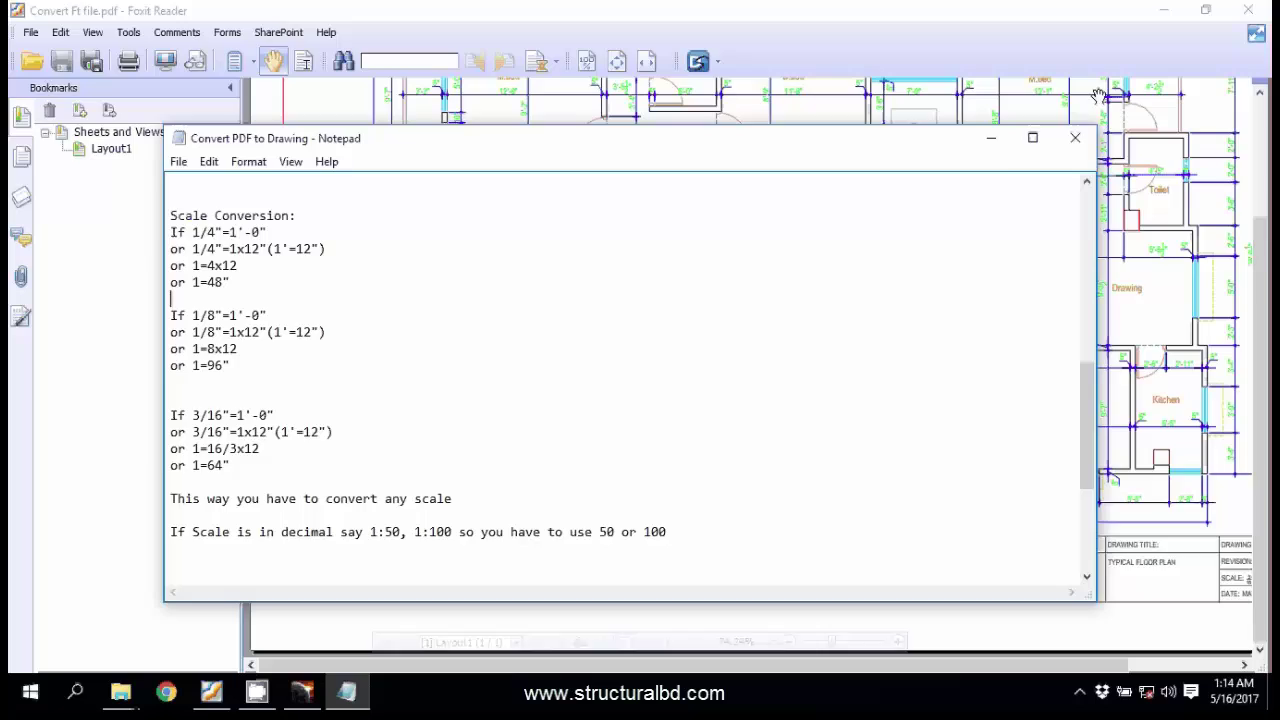
left_click(991, 138)
left_click(1168, 13)
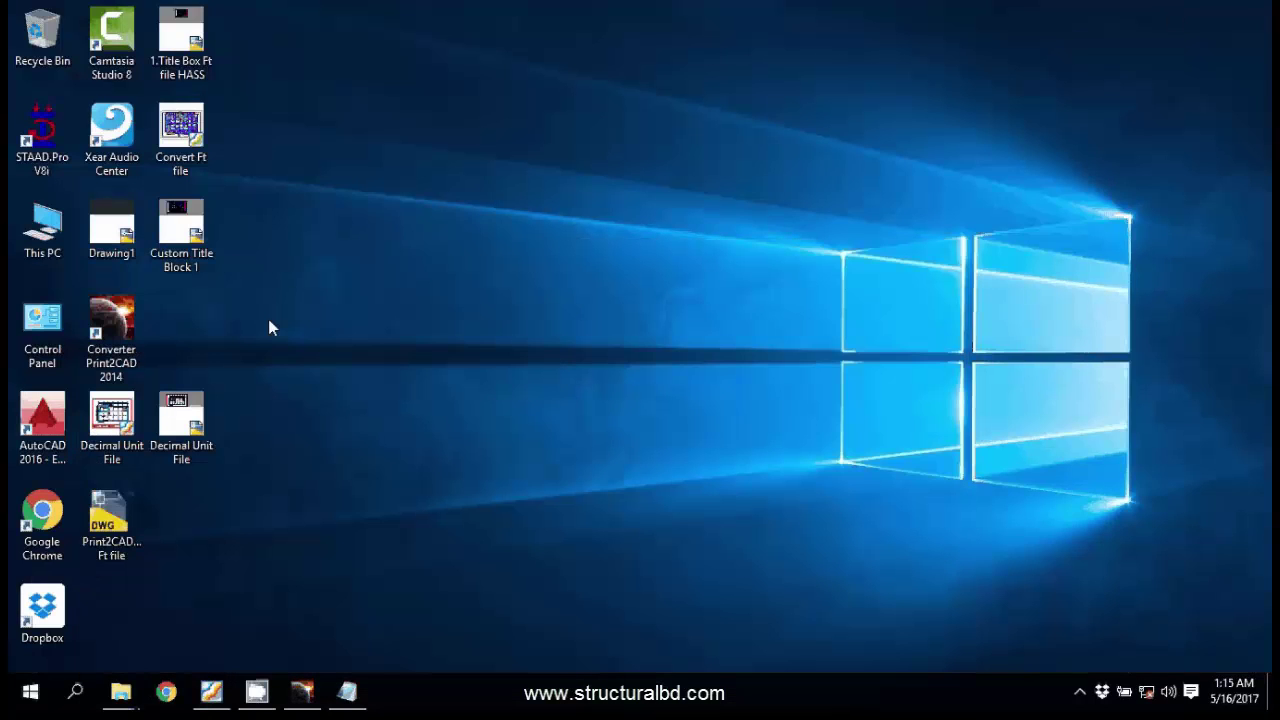
left_click(100, 525)
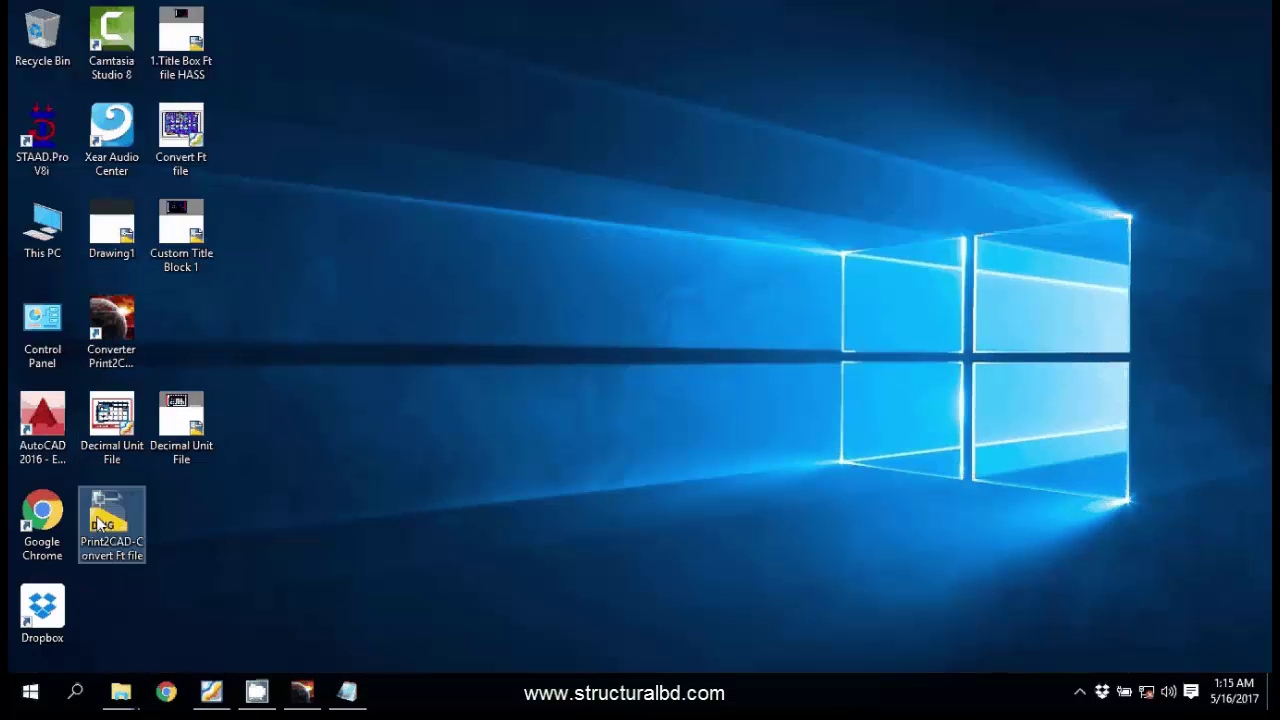
double_click(100, 525)
Step: Examine the converted floor plan's upper edge and the dashed outline above the bedroom window, selecting its line segments
scroll(530, 345, "up", 6)
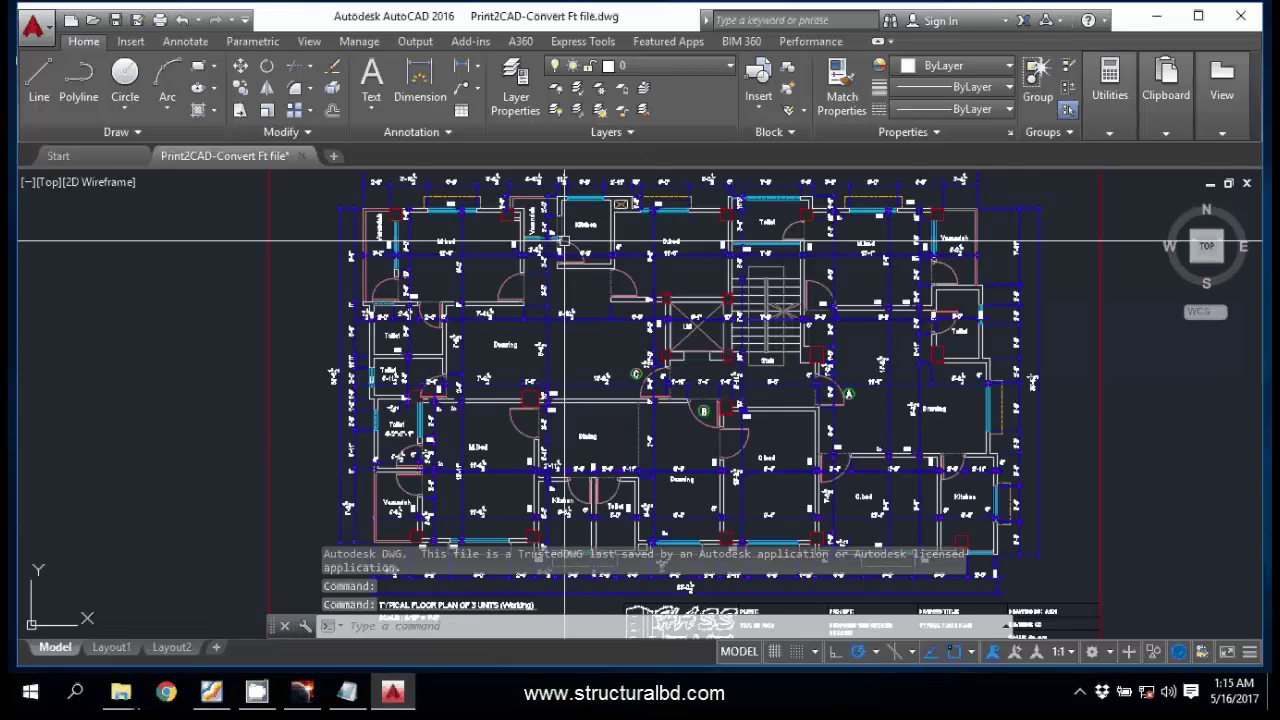
middle_click_drag(530, 346, 563, 547)
mouse_move(477, 288)
middle_mouse_down()
mouse_move(537, 534)
mouse_move(537, 597)
middle_mouse_up()
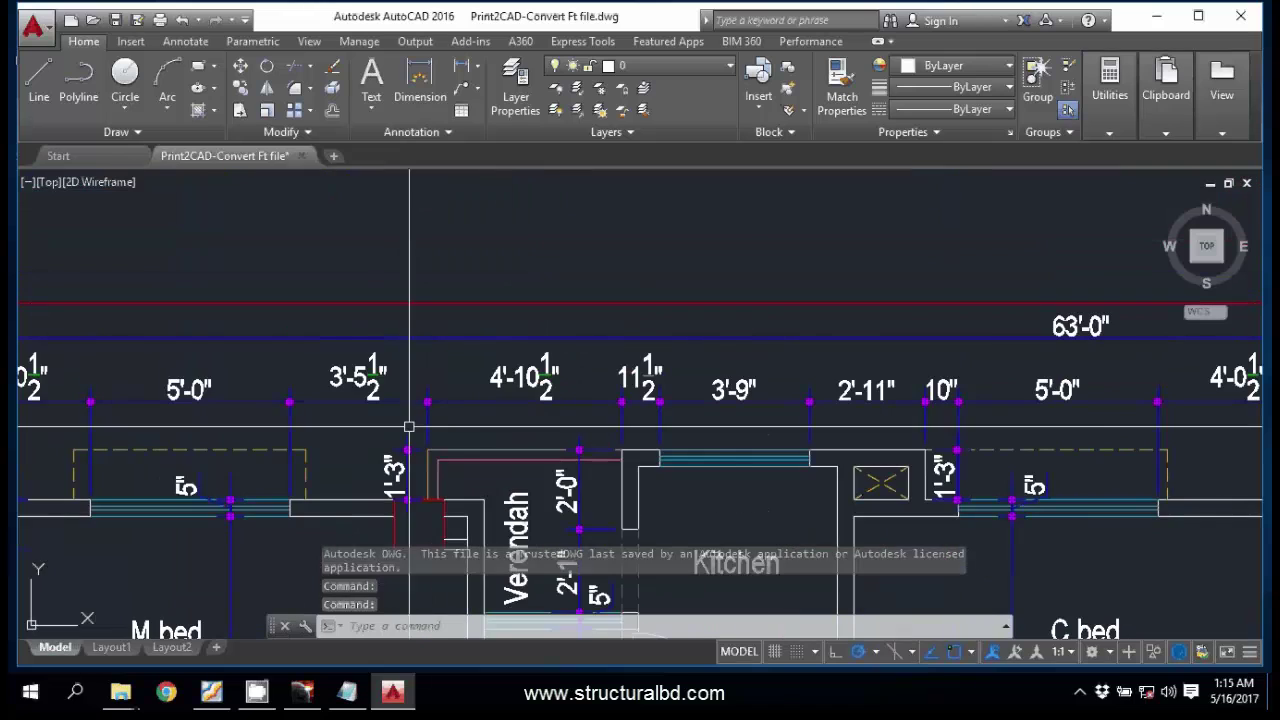
middle_click_drag(336, 476, 899, 302)
scroll(899, 301, "up", 5)
left_click(694, 246)
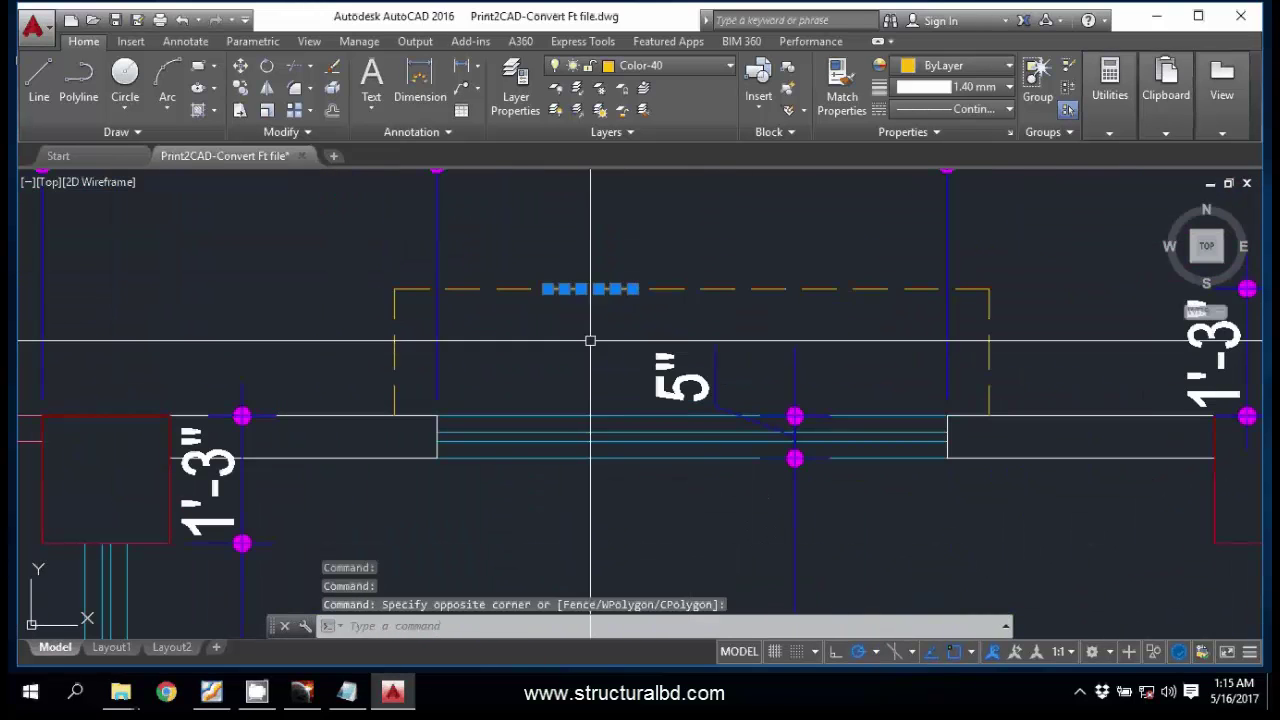
key("Escape")
scroll(630, 314, "down", 2)
left_click(660, 320)
key("Escape")
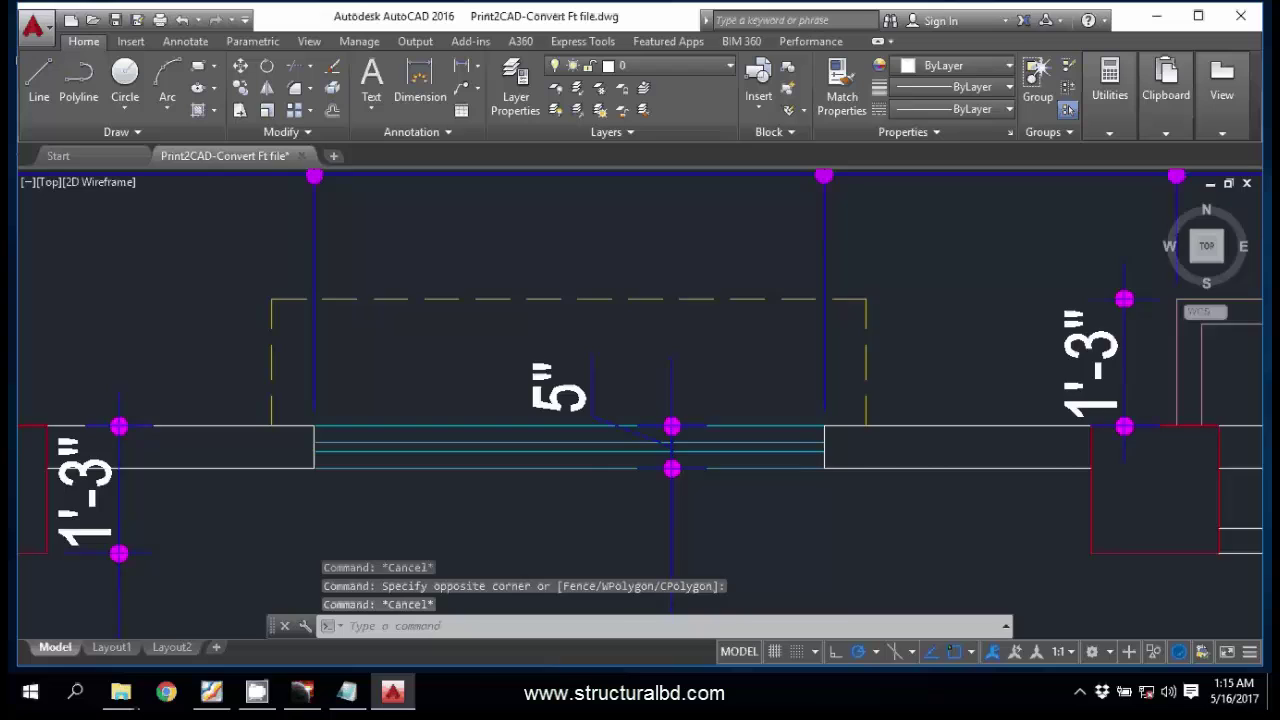
Step: Examine the converted dimension line and text above the verandah beside the kitchen
scroll(548, 290, "down", 3)
scroll(548, 290, "down", 2)
scroll(649, 254, "up", 3)
middle_click_drag(510, 317, 609, 334)
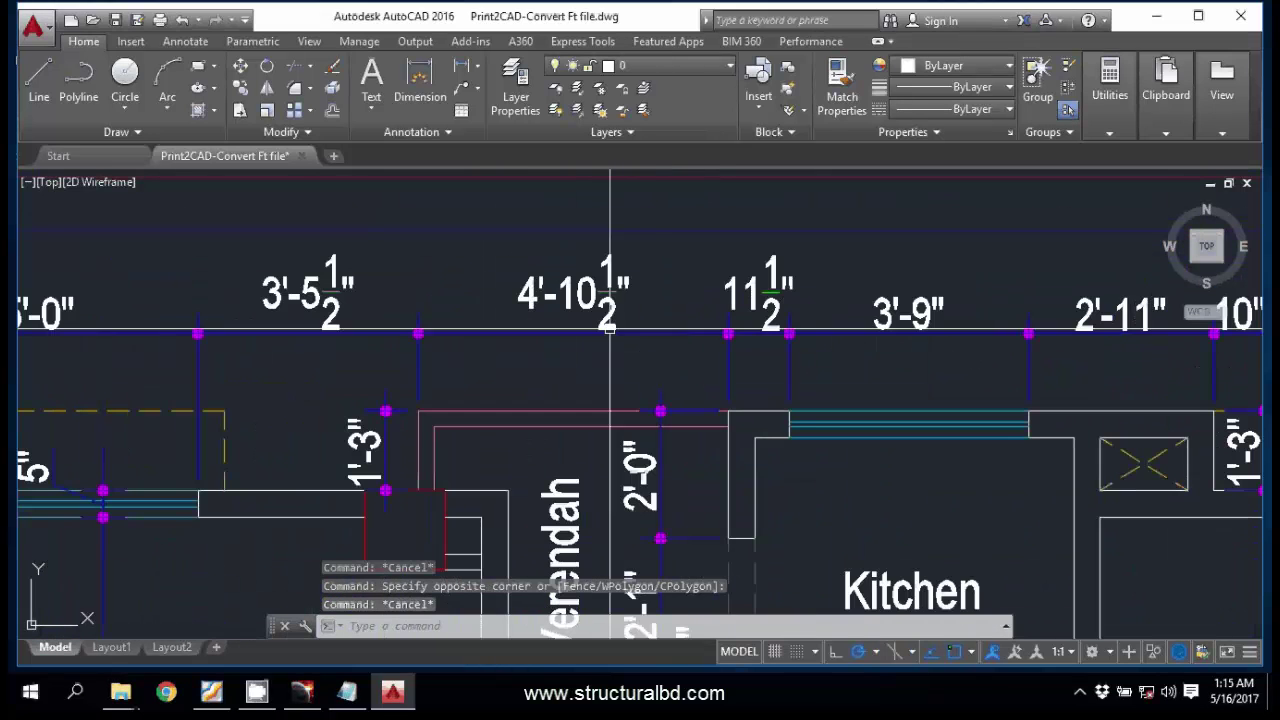
left_click(663, 341)
left_click(628, 301)
key("Escape")
scroll(586, 309, "up", 5)
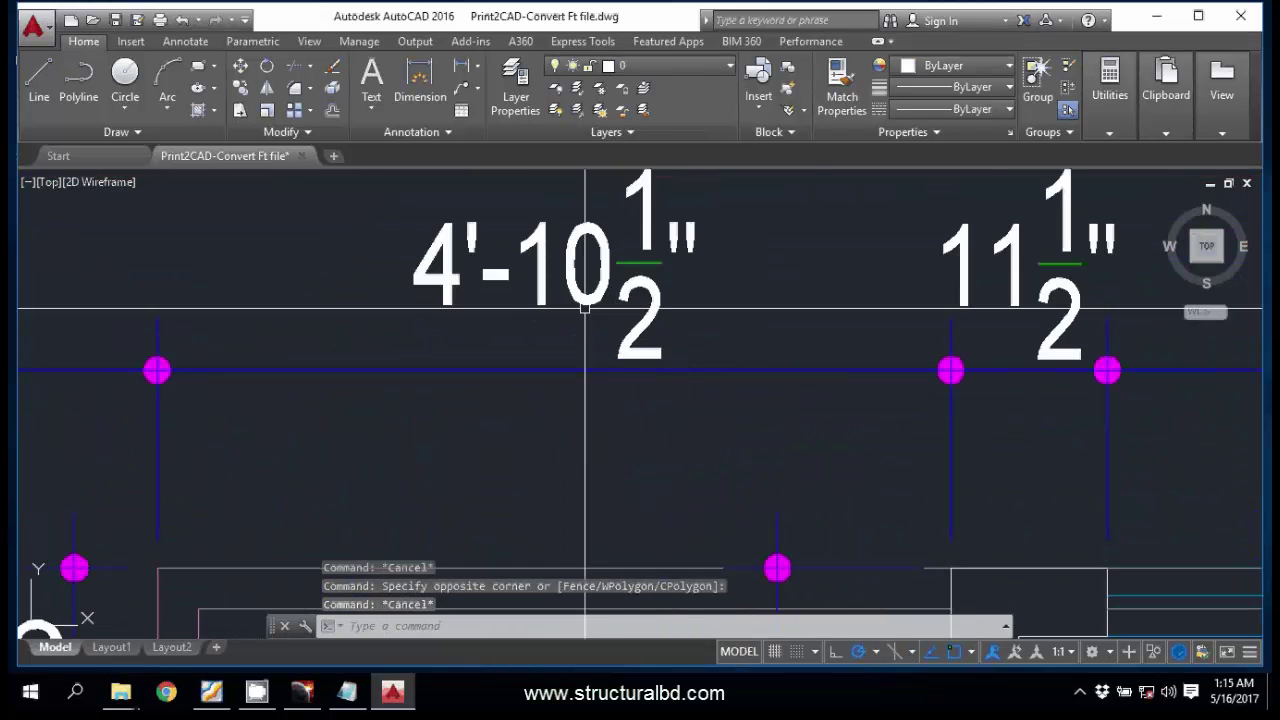
Step: Open the 4'-10 dimension text above the verandah for editing, and change the Kitchen room label to fdfd
double_click(539, 247)
double_click(563, 297)
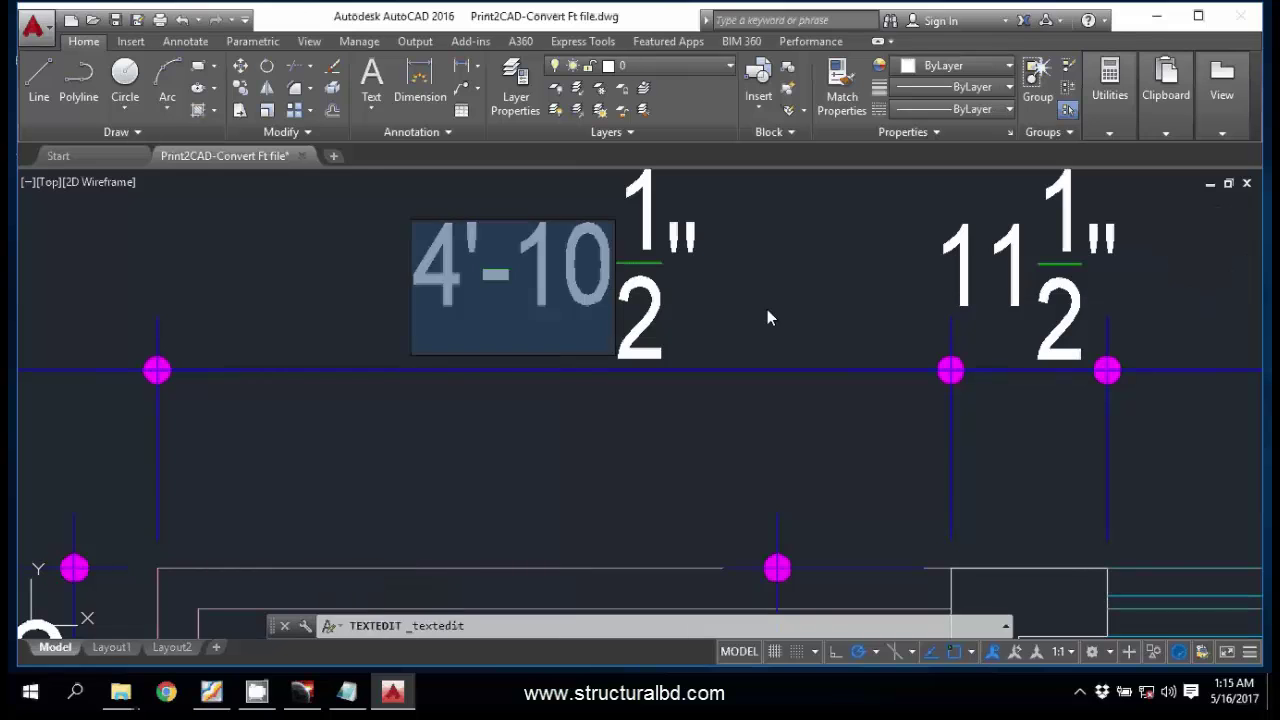
scroll(766, 314, "down", 5)
scroll(600, 346, "up", 3)
double_click(600, 283)
scroll(610, 285, "up", 3)
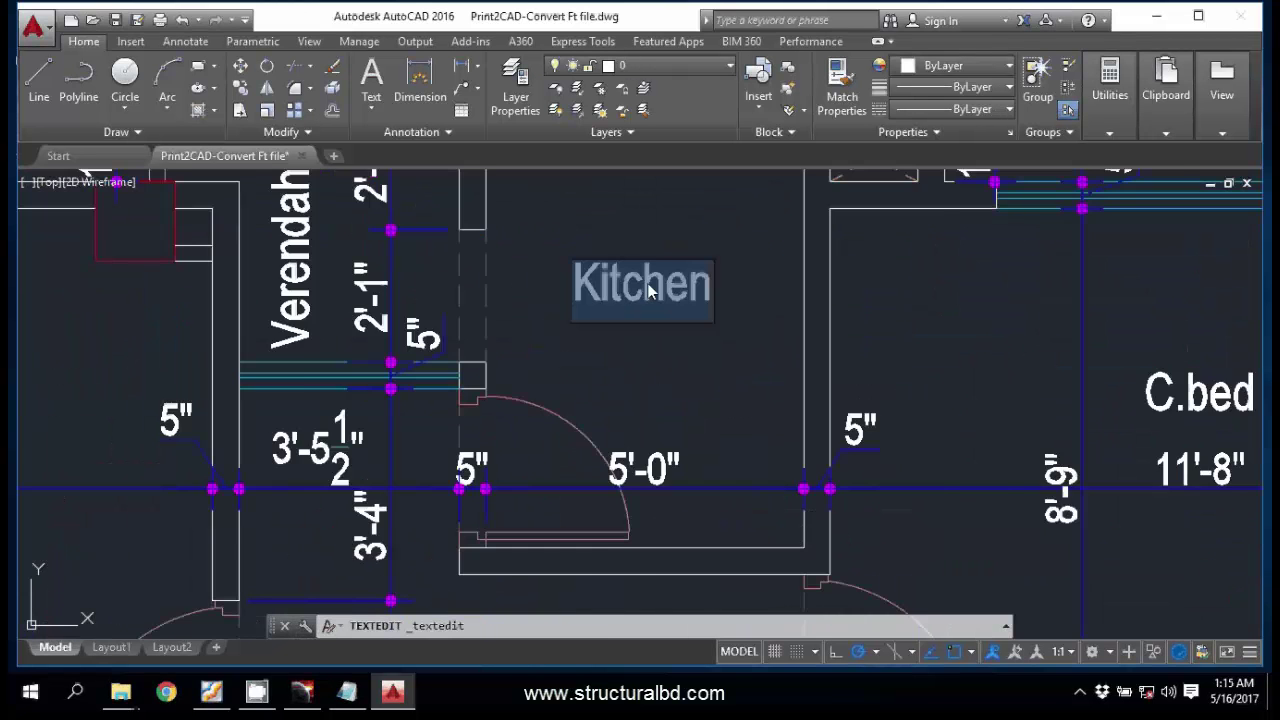
type("fdfd")
scroll(763, 386, "down", 5)
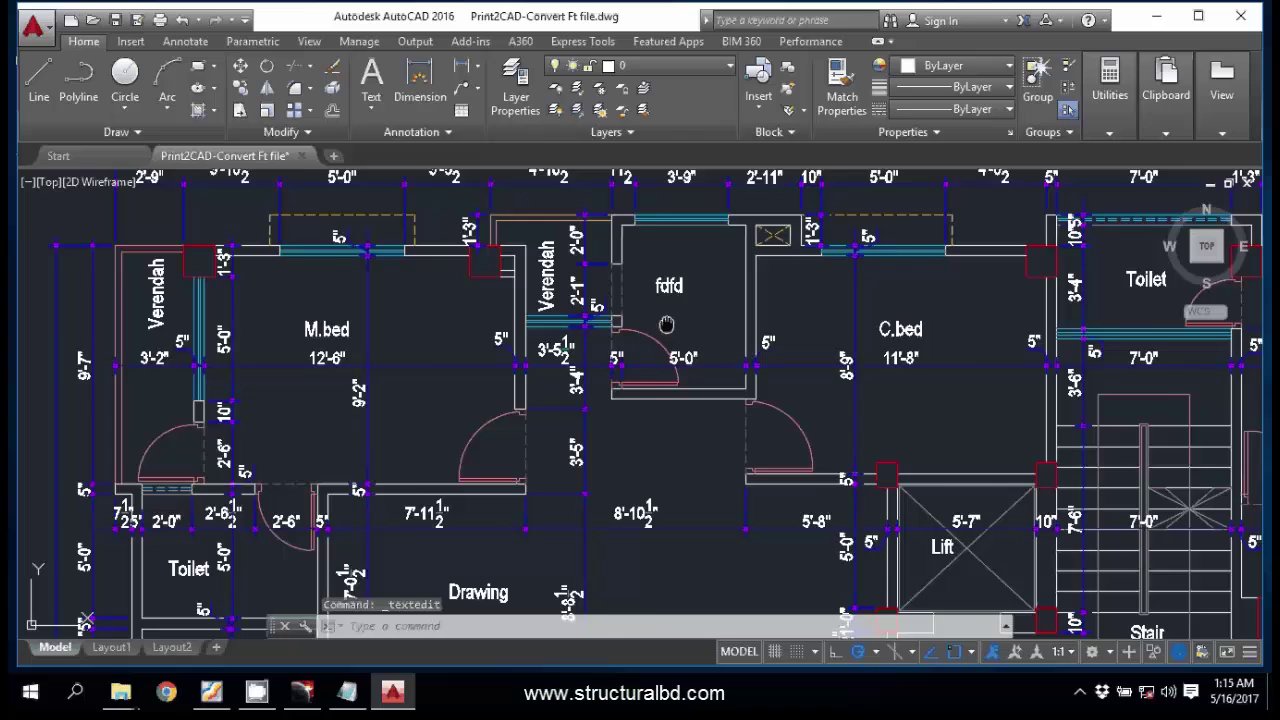
key("Return")
Step: Inspect the linework around the fdfd room by selecting some of its objects, and clear the selection
scroll(456, 384, "up", 4)
left_click(629, 371)
left_click(560, 305)
scroll(550, 340, "down", 6)
key("Escape")
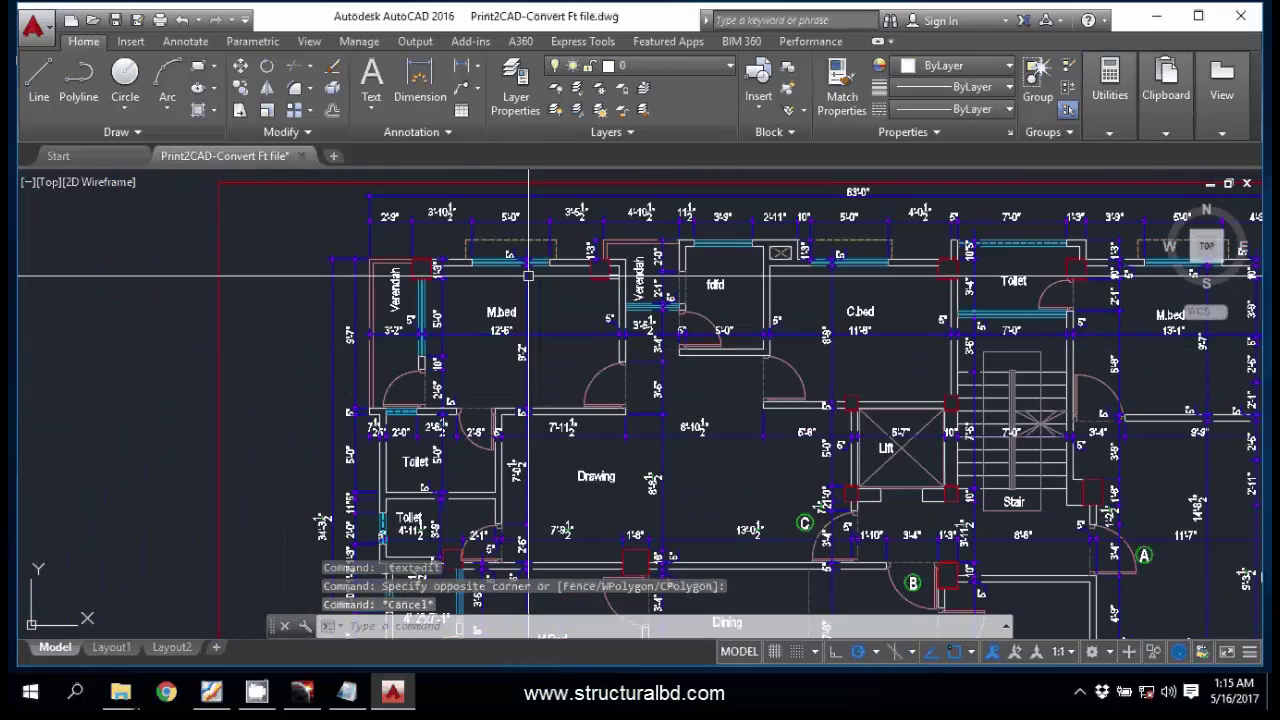
Step: Examine the walls, dimensions and window outline of the M.bed room beside the verandah, selecting objects near its upper wall
scroll(495, 240, "up", 8)
scroll(436, 333, "down", 7)
middle_click_drag(542, 360, 506, 363)
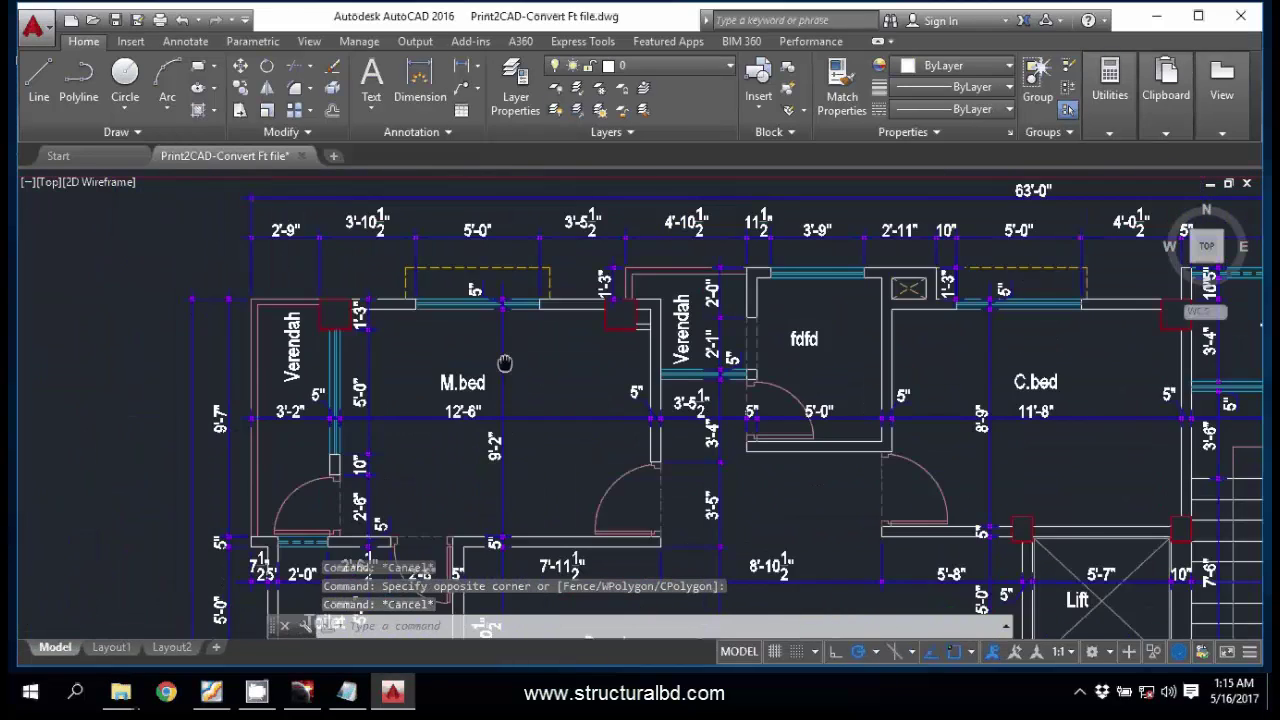
middle_click_drag(696, 369, 587, 357)
scroll(656, 312, "up", 7)
scroll(656, 316, "down", 5)
middle_click_drag(355, 434, 597, 471)
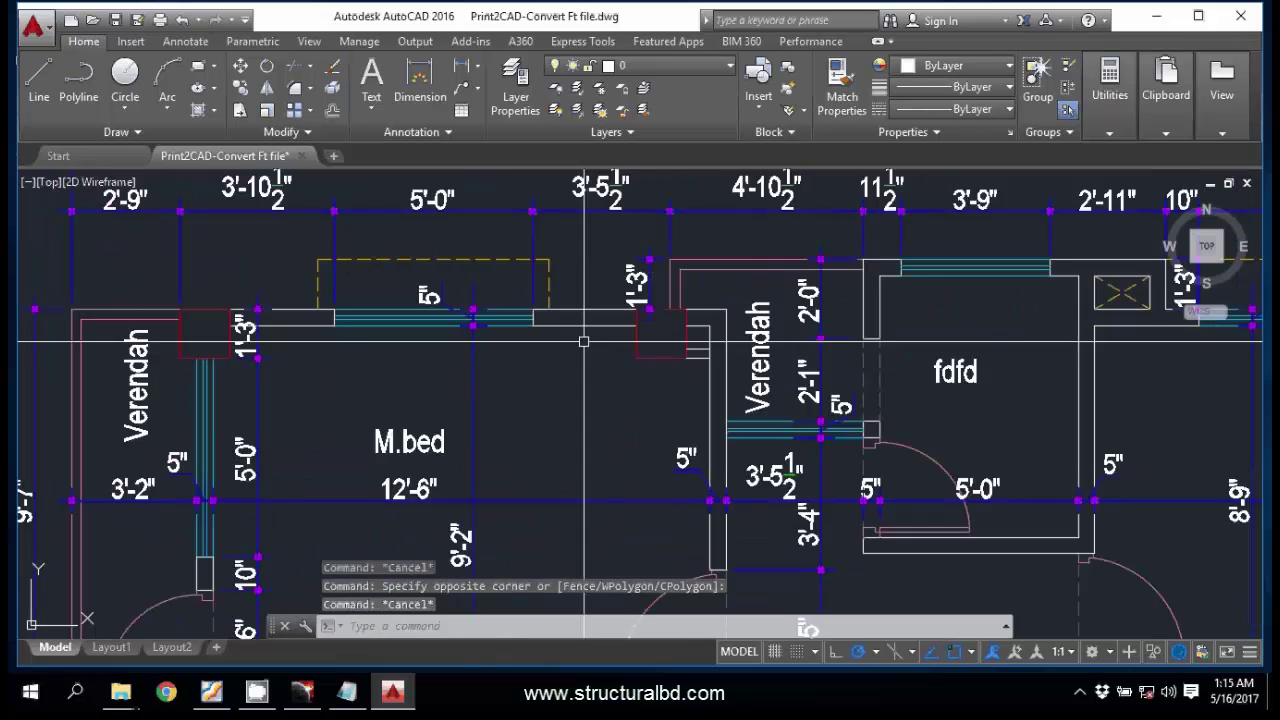
scroll(583, 340, "up", 5)
left_click(615, 342)
left_click(579, 256)
scroll(579, 257, "down", 6)
key("Escape")
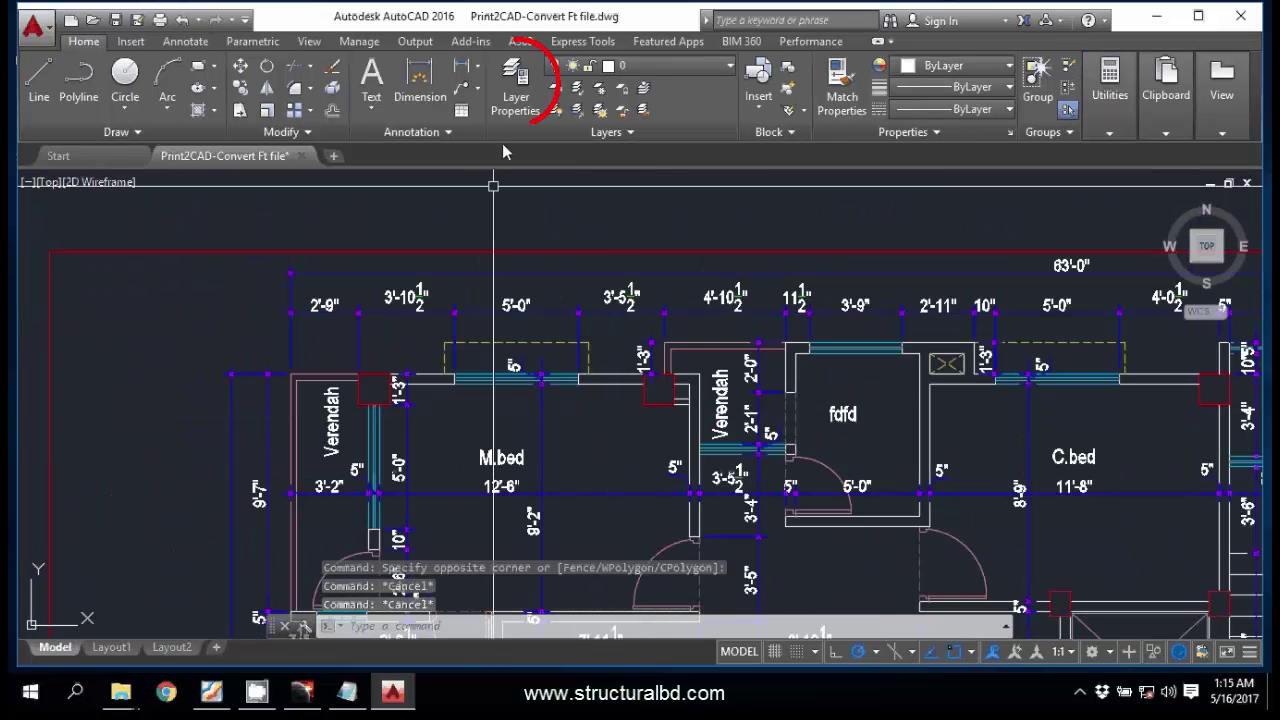
Step: Review the drawing's layers and set the lineweight of the Color-1 layer to 0.60 mm
left_click(520, 95)
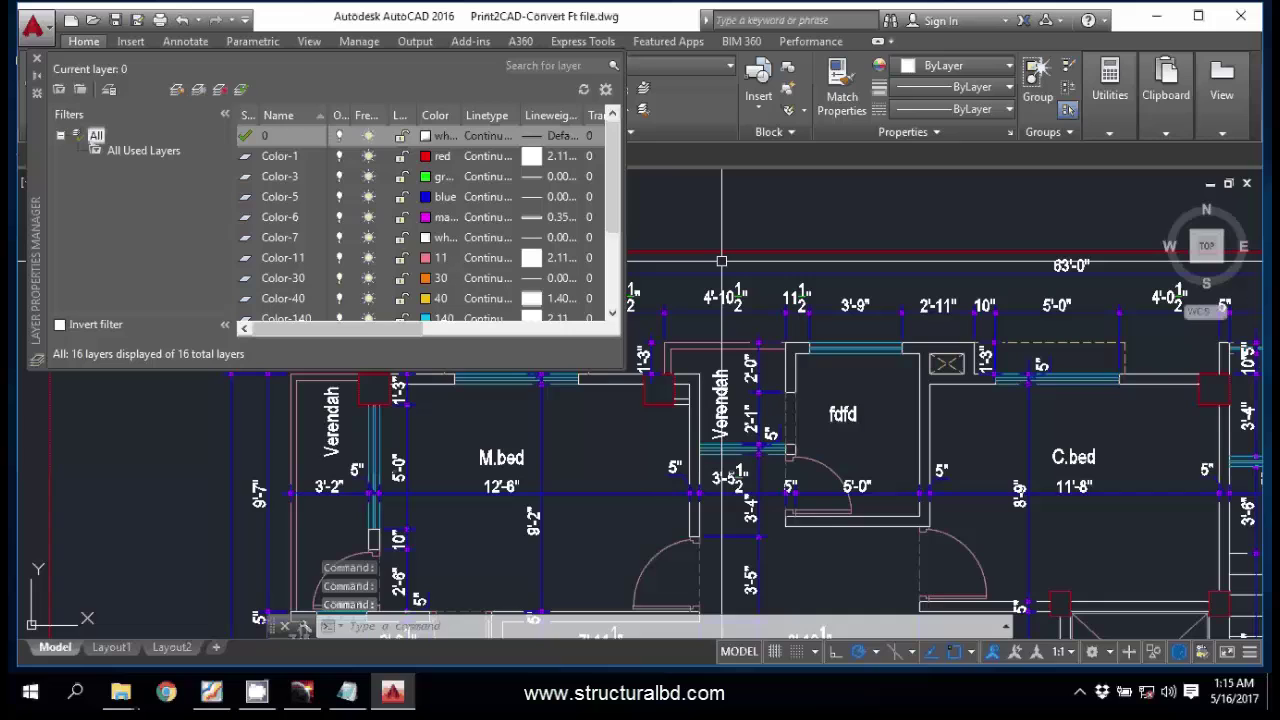
scroll(560, 198, "down", 2)
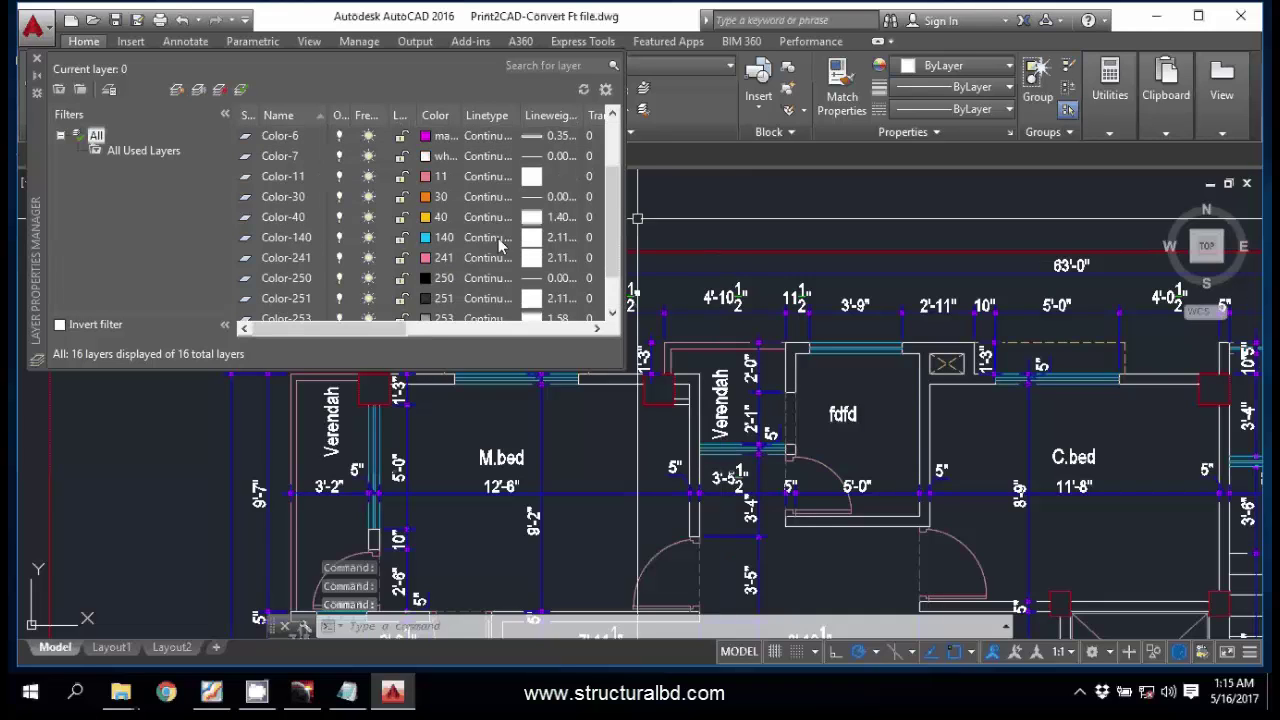
scroll(560, 200, "up", 2)
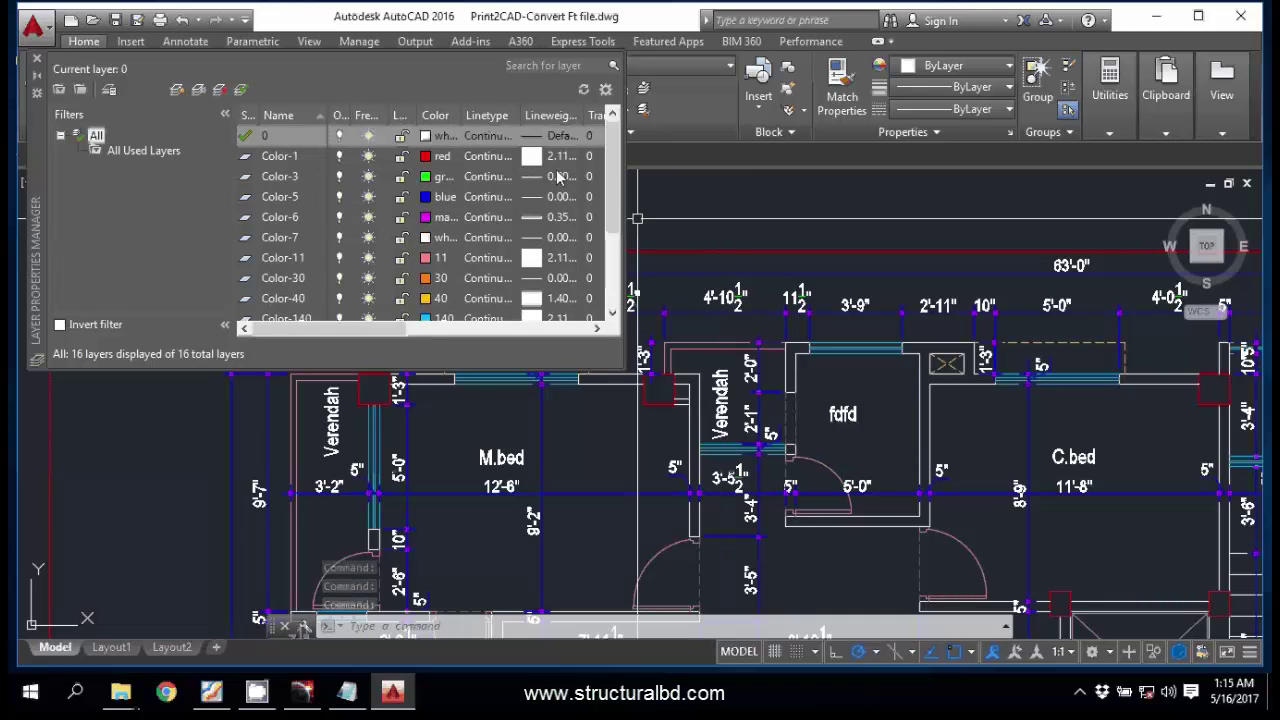
left_click(540, 165)
type("0.2")
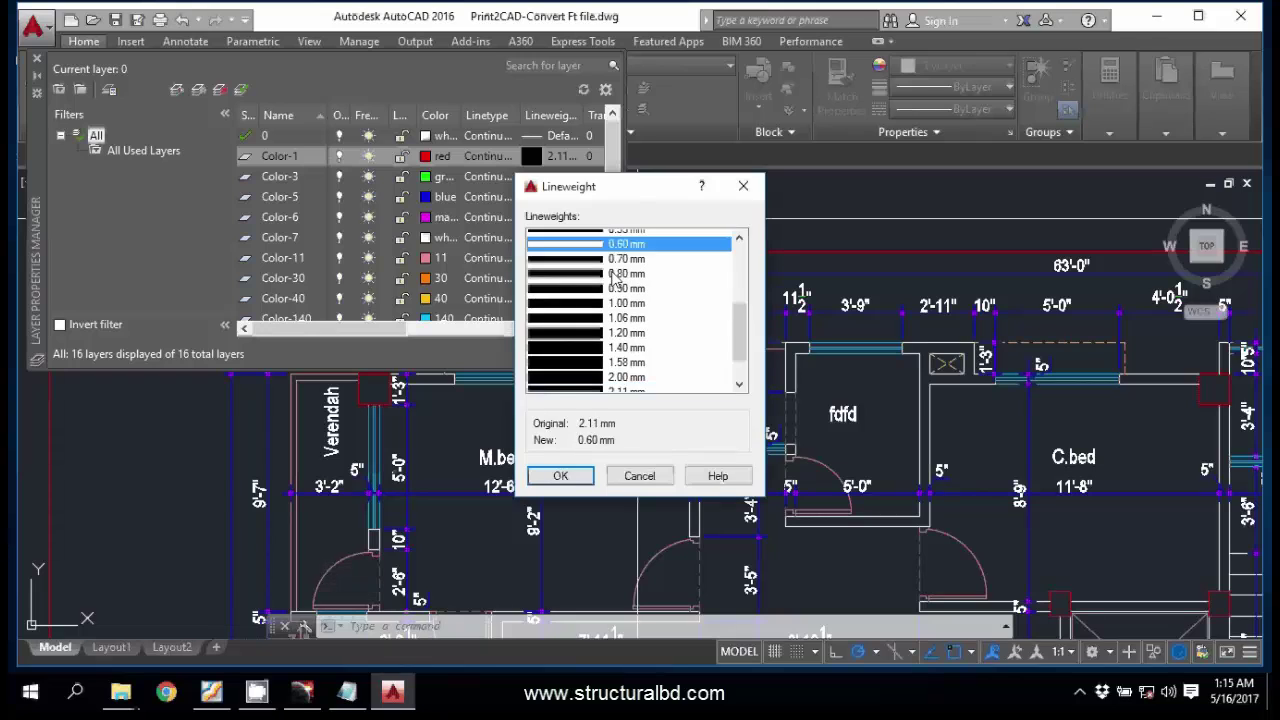
left_click(562, 477)
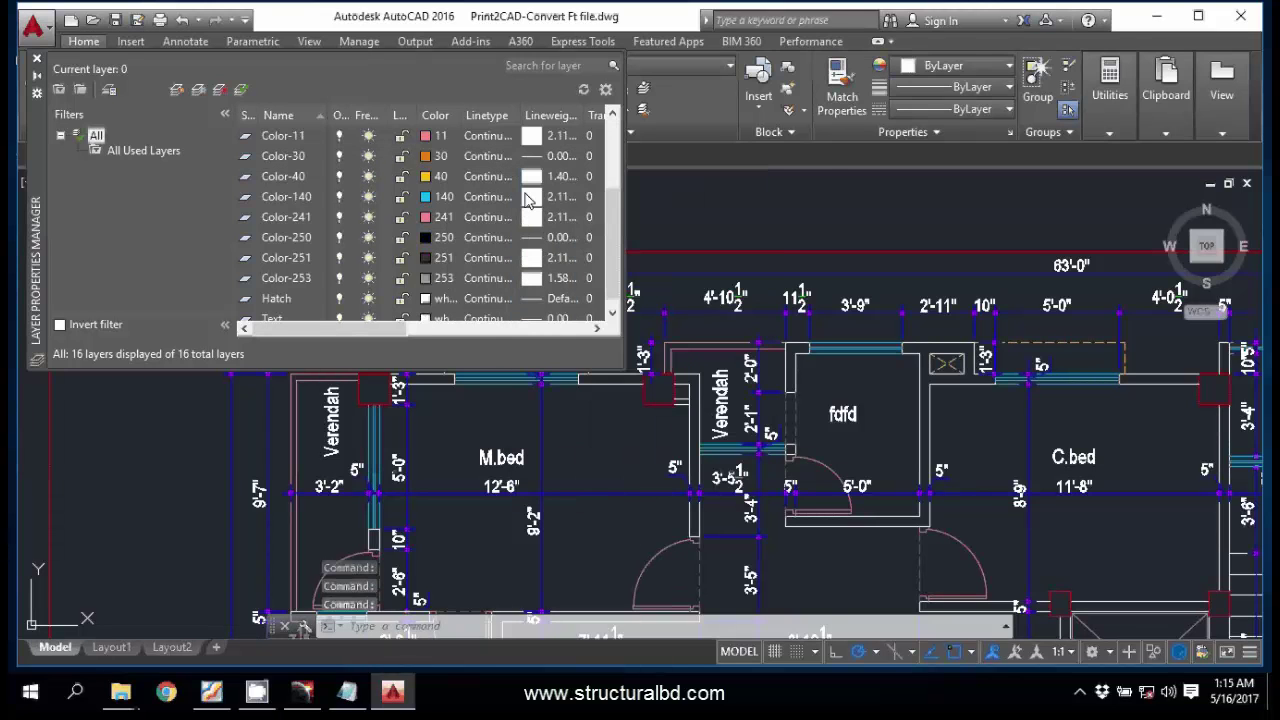
left_click(37, 59)
Step: Inspect the converted HASS logo in the title block by selecting all its linework, and clear the selection
scroll(571, 289, "down", 4)
scroll(609, 357, "up", 5)
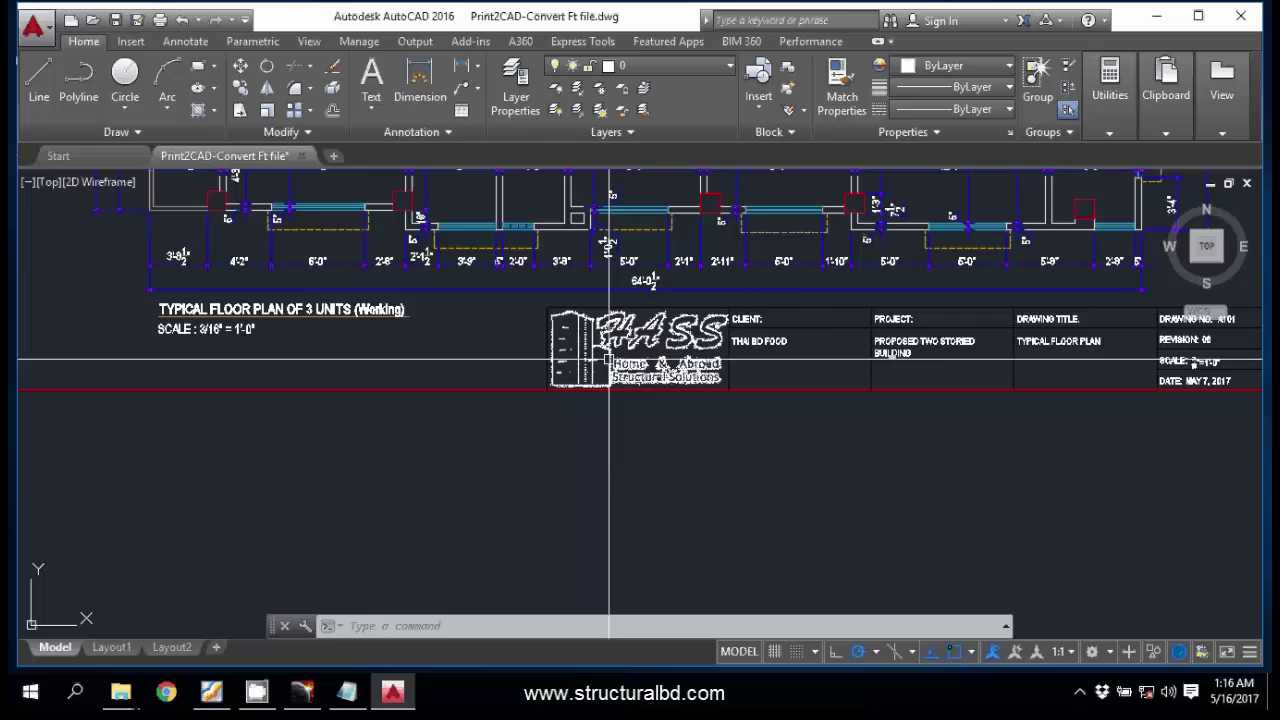
left_click(336, 241)
left_click(914, 534)
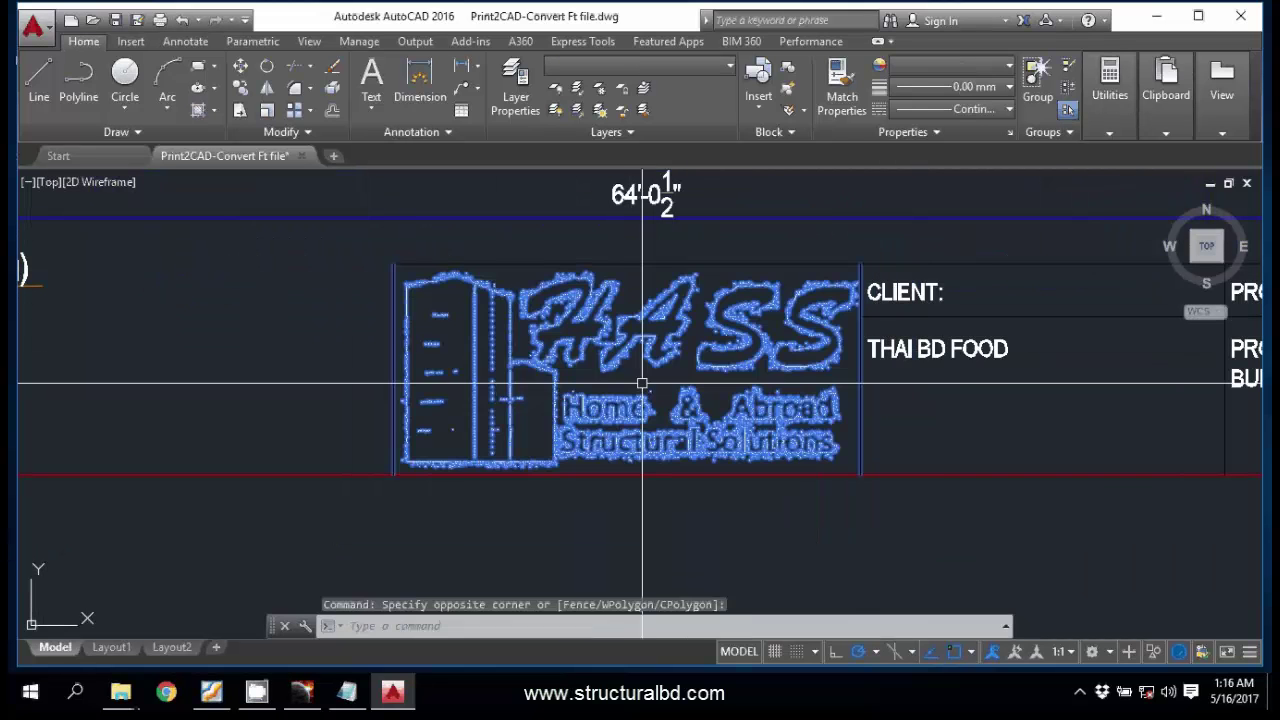
key("Escape")
Step: Examine the converted plan title and scale text below the floor plan
scroll(674, 376, "down", 5)
middle_click_drag(478, 363, 546, 391)
scroll(516, 356, "up", 3)
key("Escape")
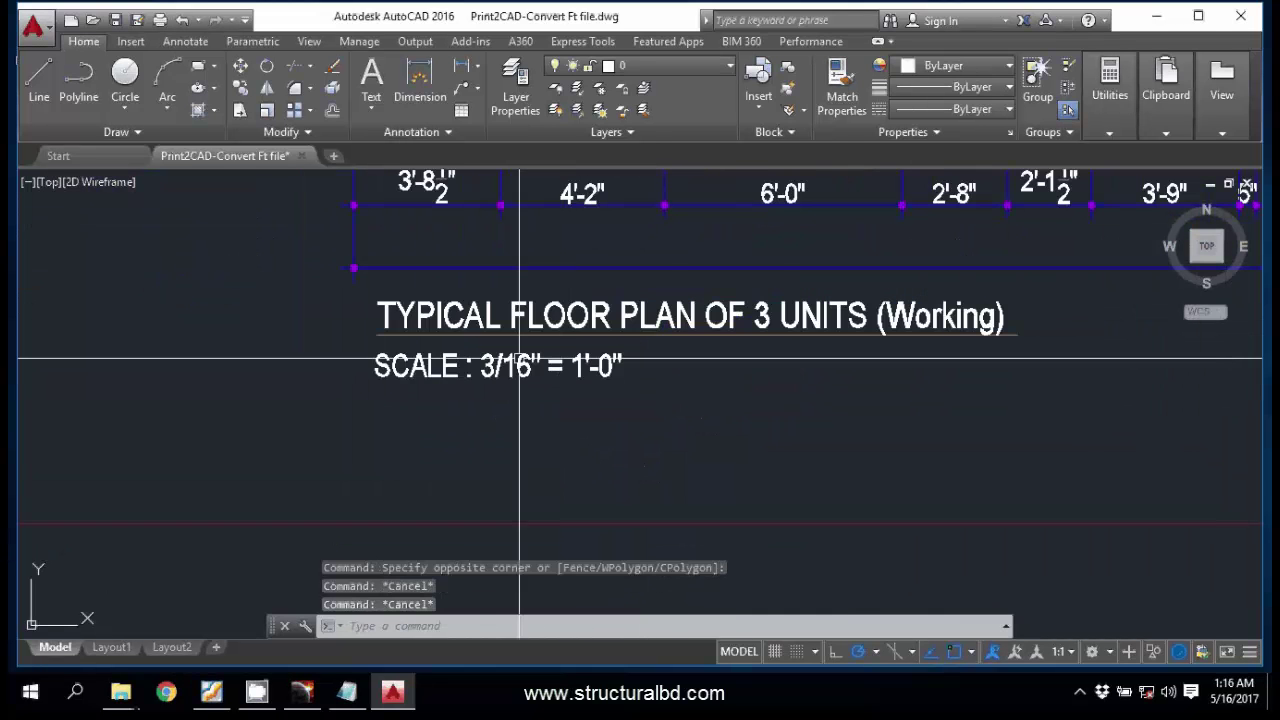
scroll(152, 426, "down", 3)
key("Escape")
scroll(502, 424, "up", 3)
Step: Examine the whole converted floor plan, checking the doors, rooms, stair area and dimension texts up close
scroll(760, 320, "down", 5)
scroll(614, 386, "up", 5)
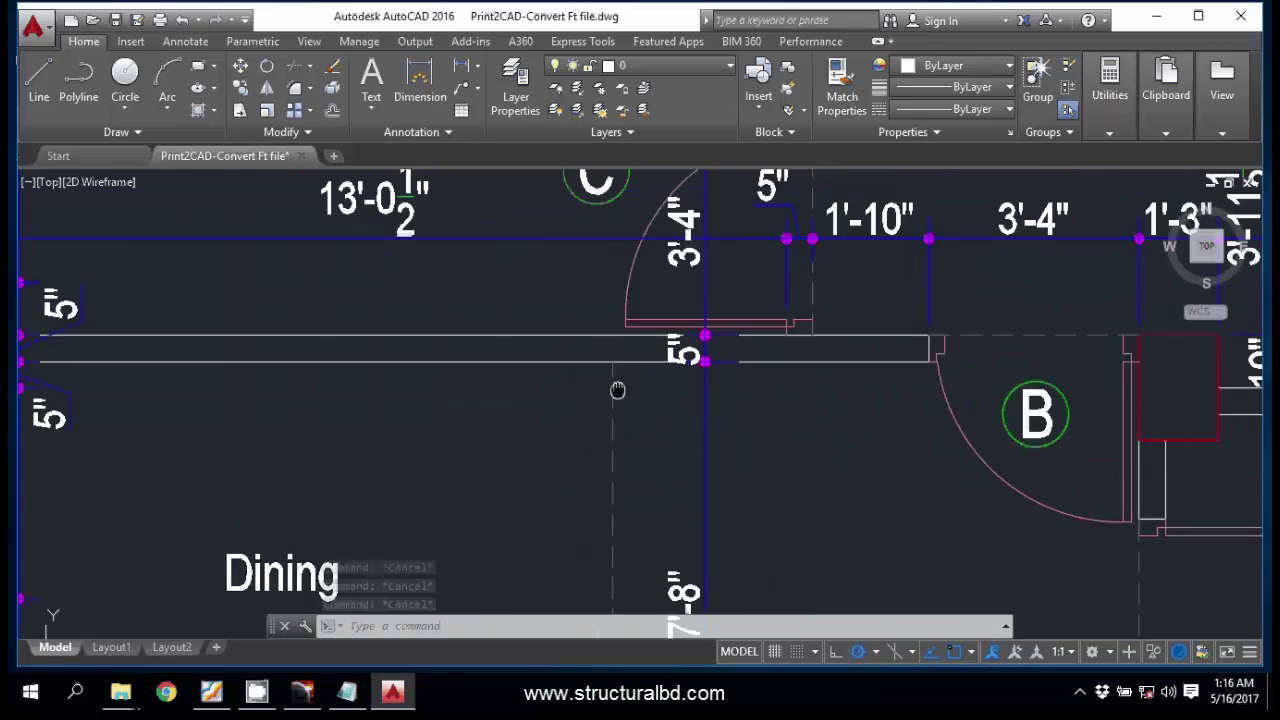
scroll(620, 350, "down", 5)
scroll(640, 302, "up", 4)
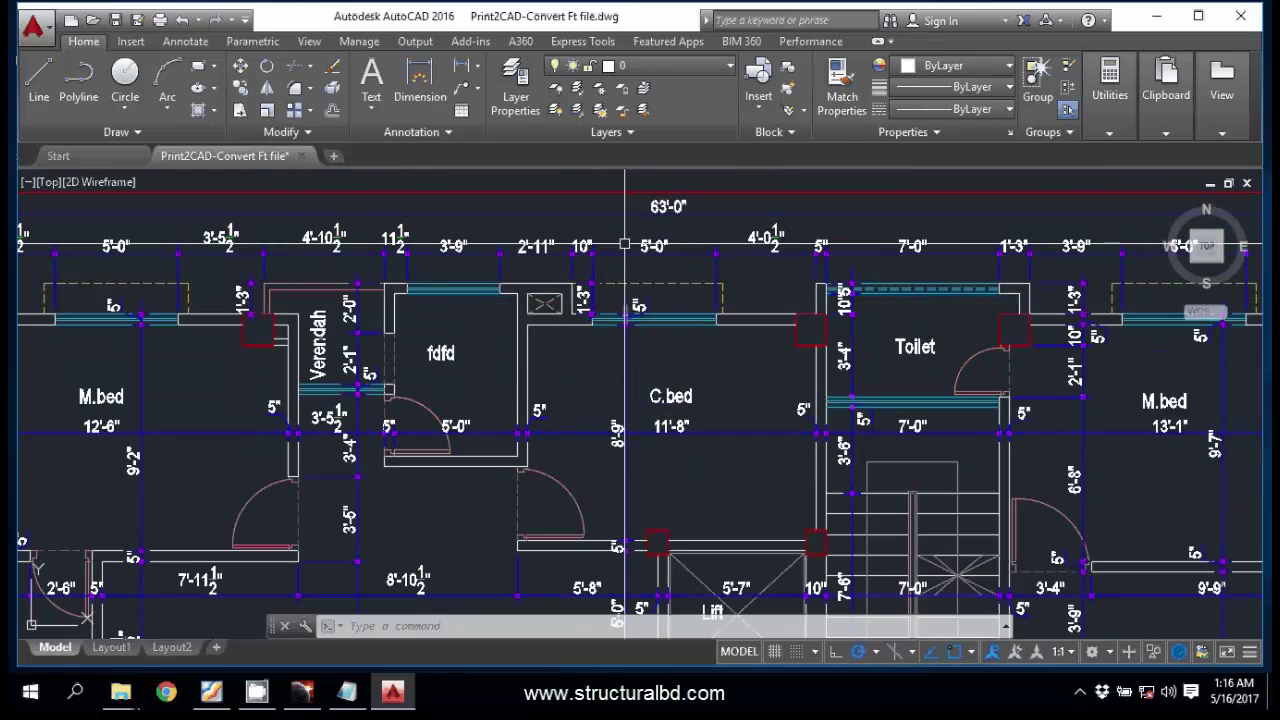
scroll(625, 330, "down", 5)
scroll(620, 313, "up", 5)
scroll(619, 313, "down", 5)
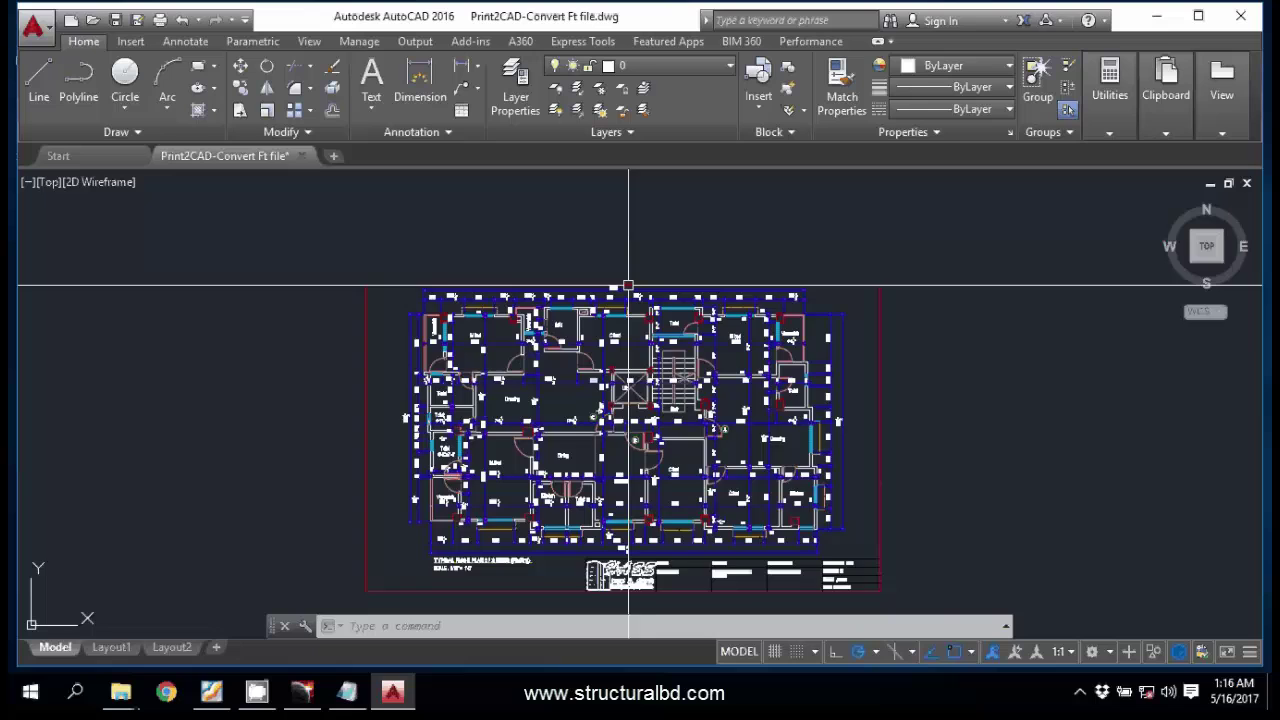
scroll(615, 306, "up", 6)
scroll(620, 312, "down", 5)
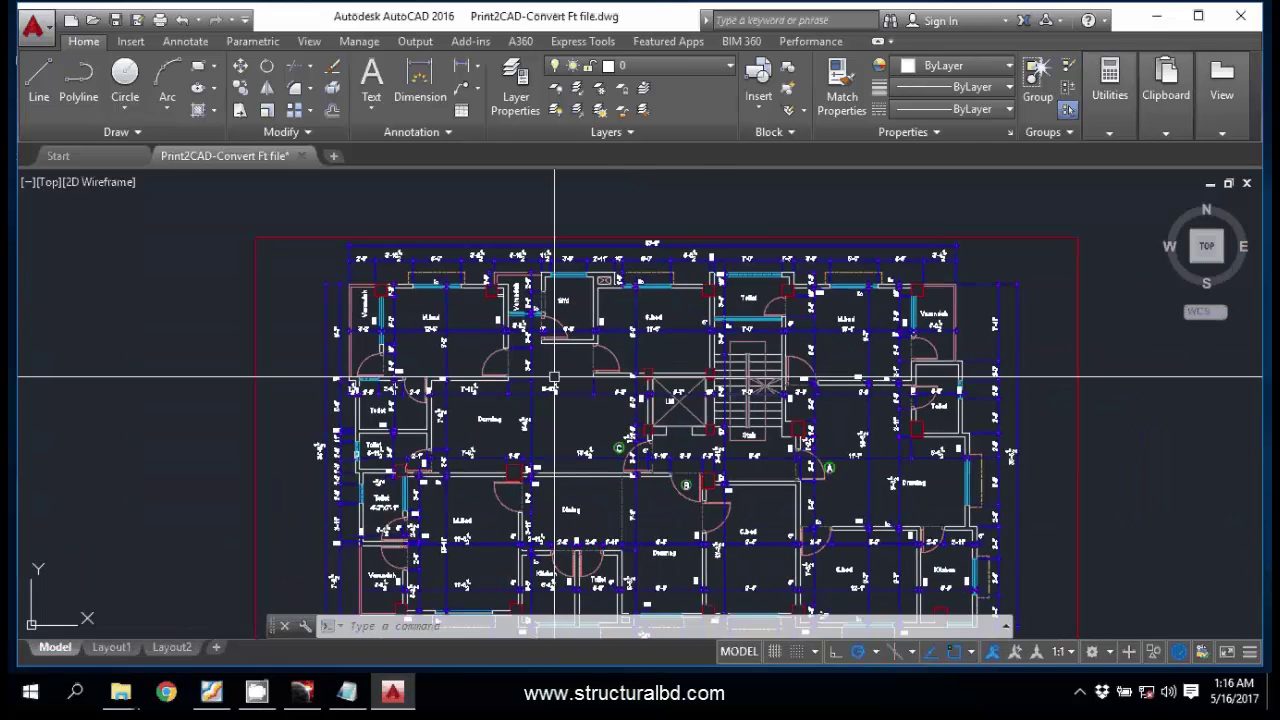
scroll(690, 315, "up", 7)
scroll(698, 315, "down", 5)
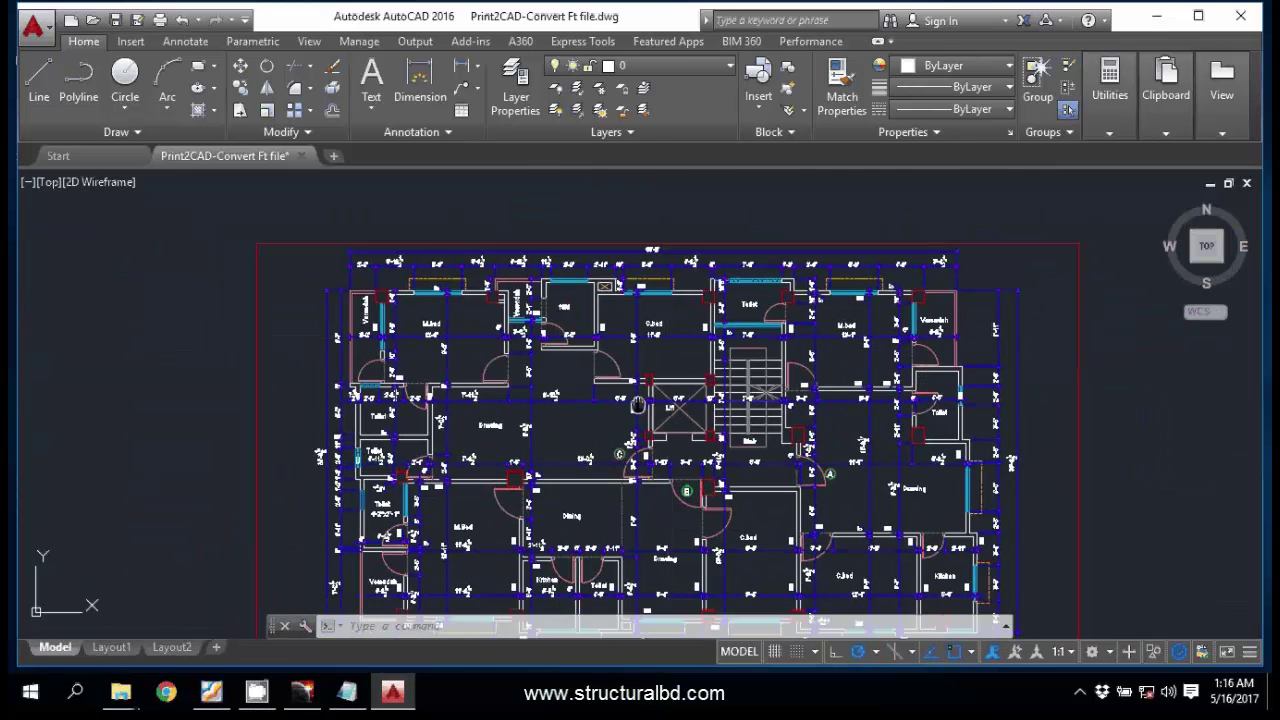
scroll(705, 320, "up", 7)
scroll(705, 320, "down", 5)
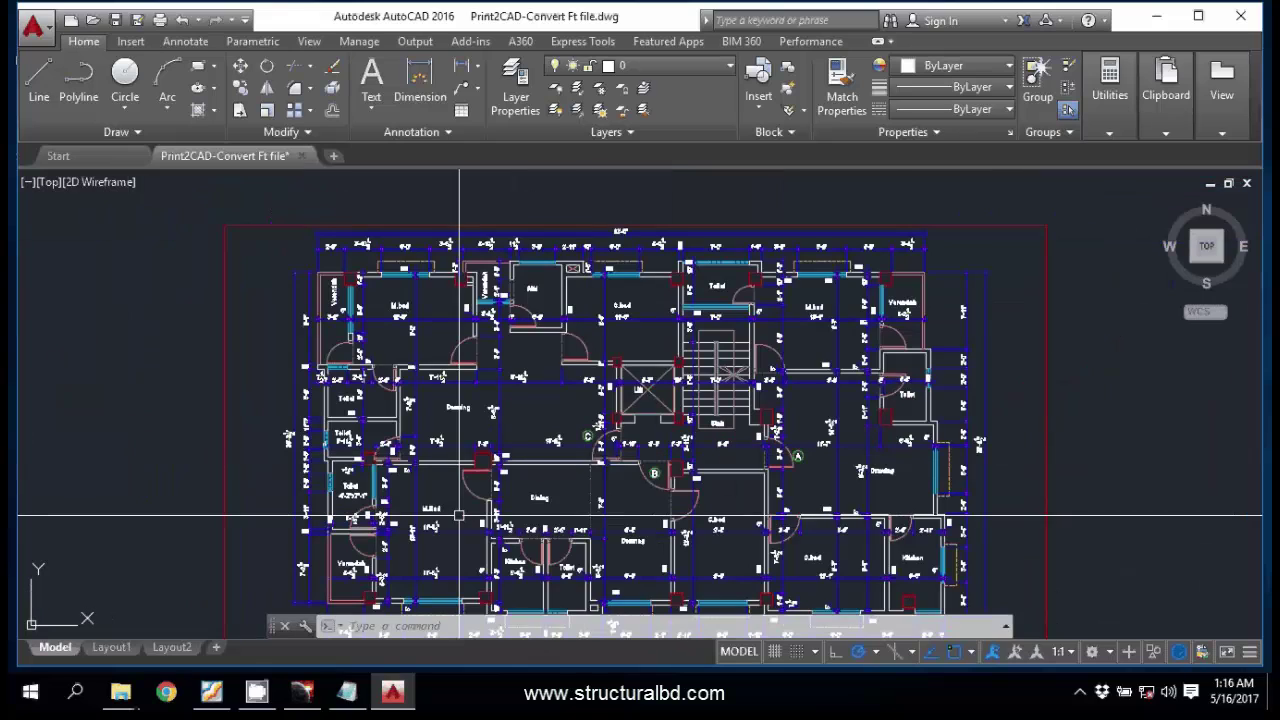
Step: Add a horizontal linear dimension across the window width above C.bed, just below its 5'-0" dimension, and inspect the text
scroll(600, 369, "up", 6)
middle_click_drag(600, 369, 672, 276)
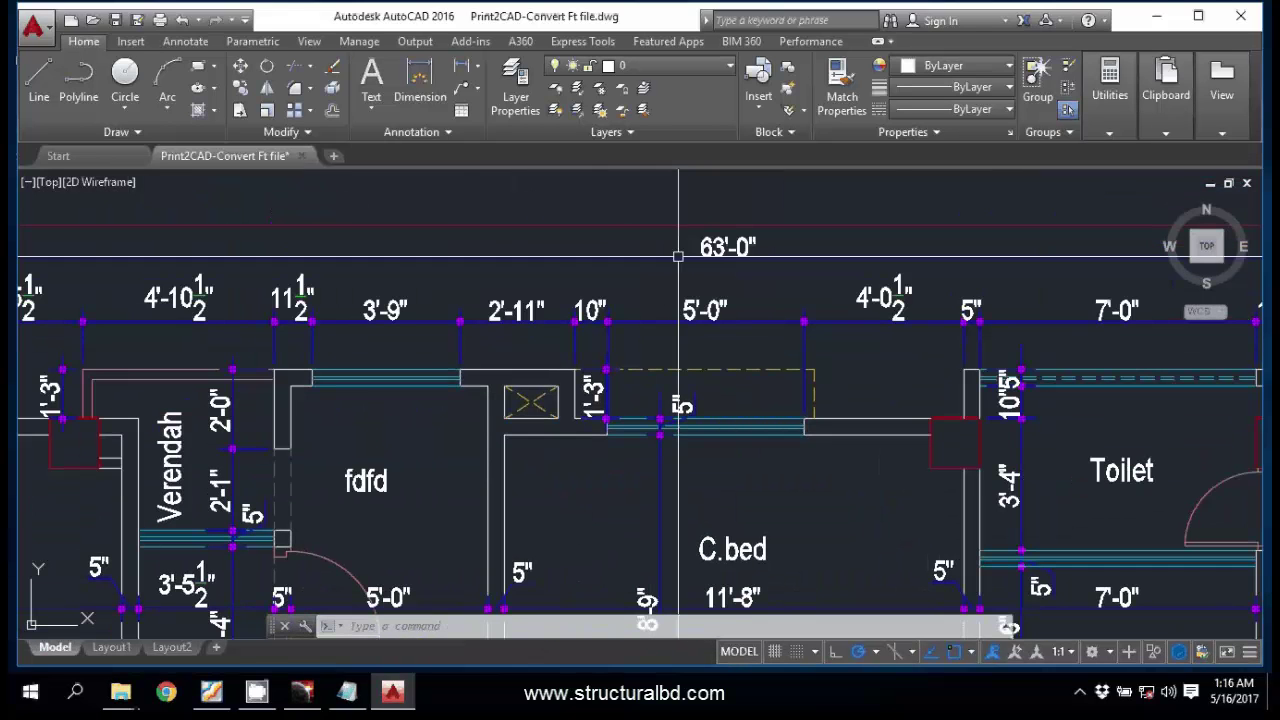
scroll(720, 282, "down", 5)
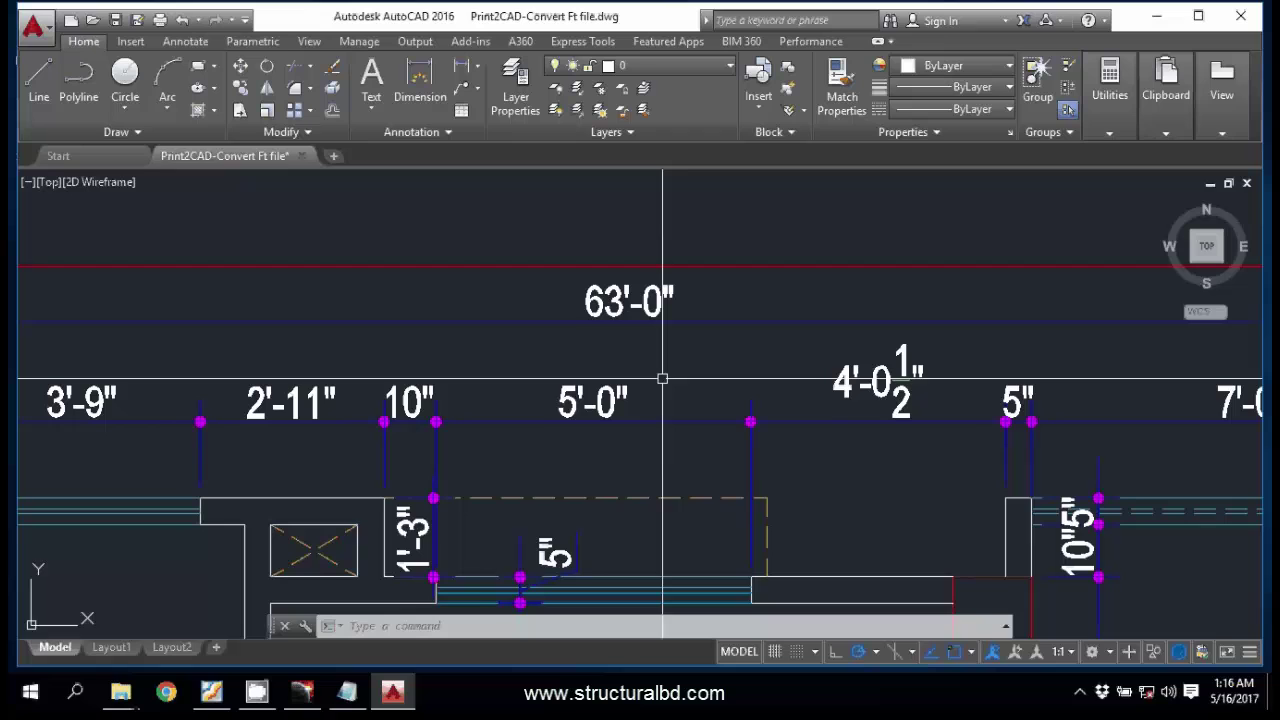
scroll(690, 366, "down", 4)
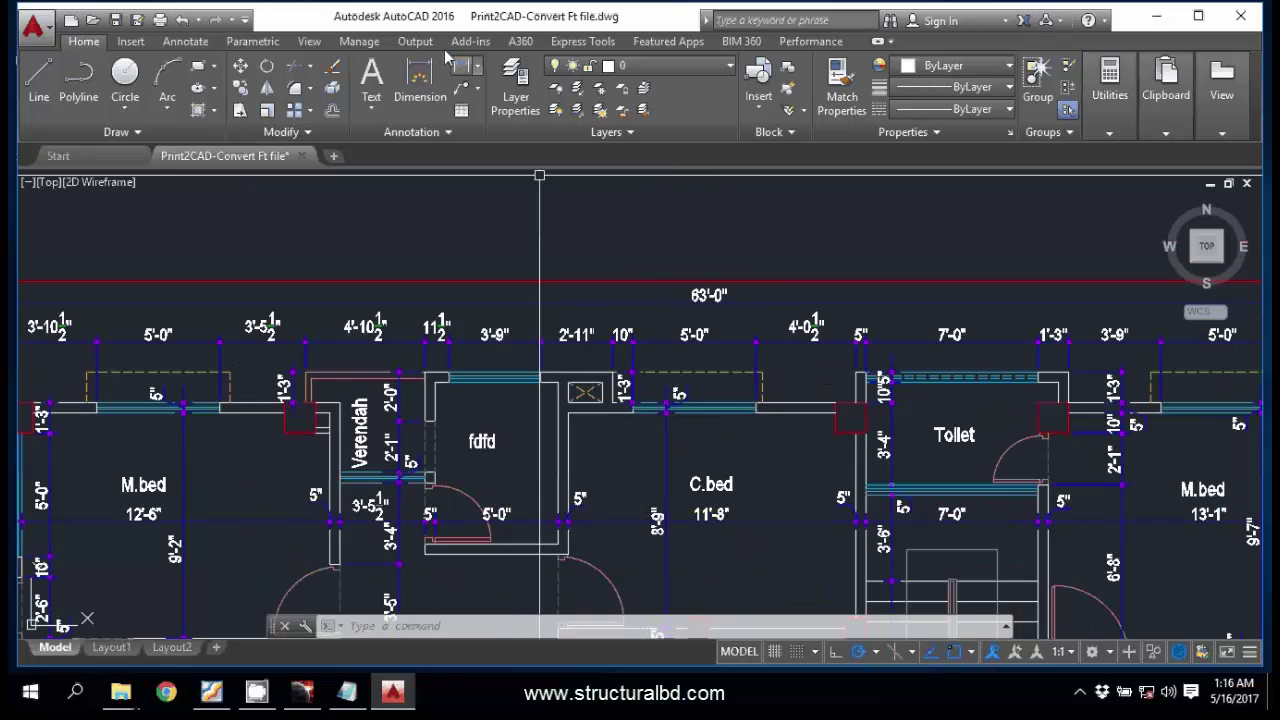
left_click(461, 68)
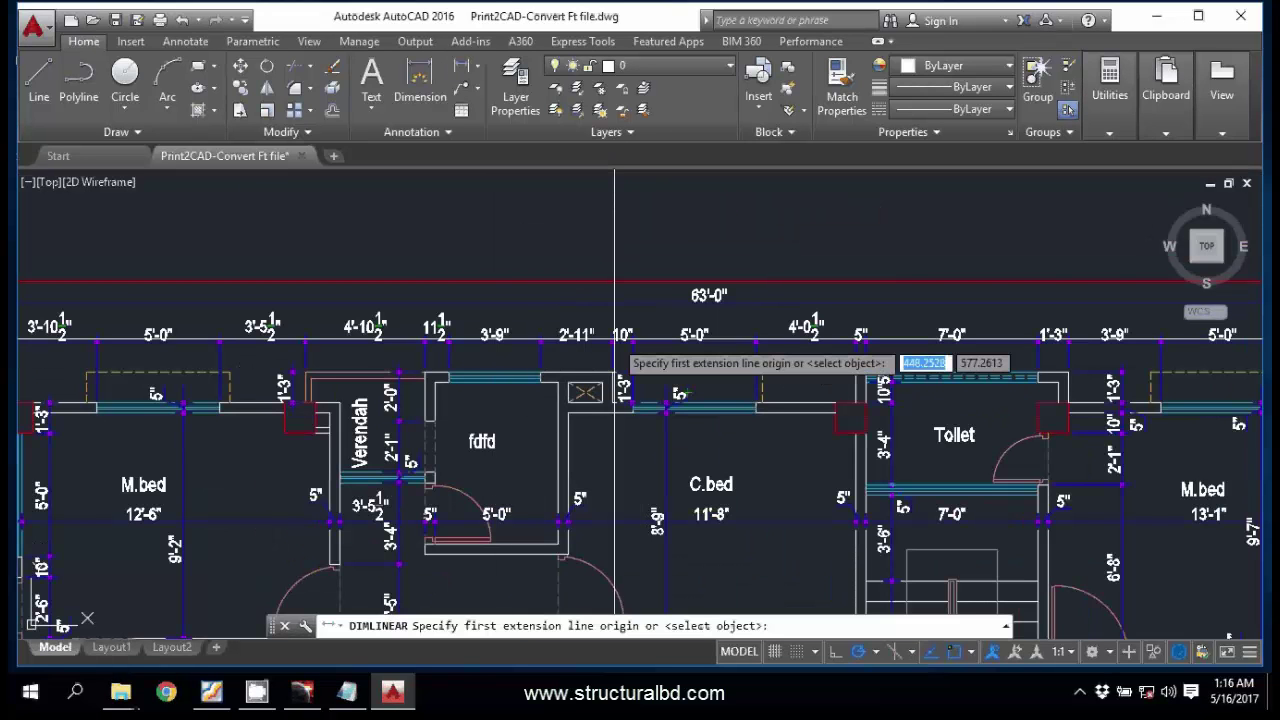
scroll(615, 335, "up", 3)
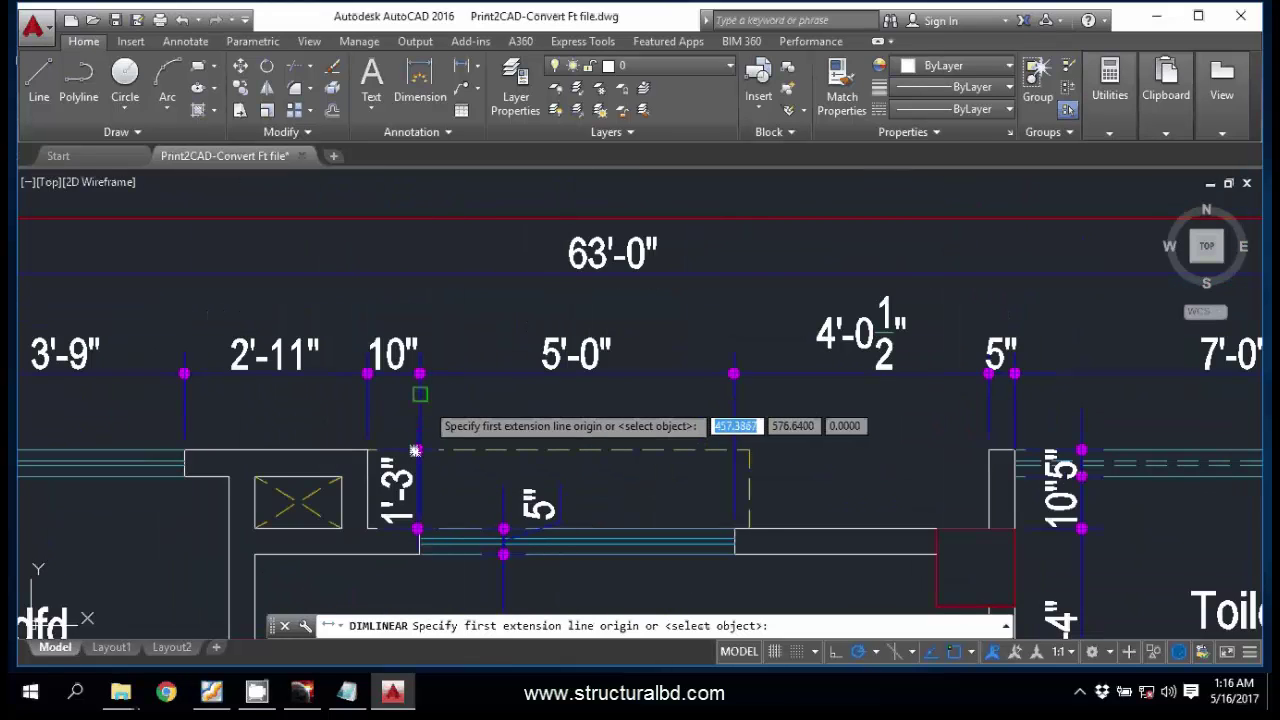
left_click(420, 394)
left_click(734, 394)
left_click(580, 405)
scroll(580, 405, "up", 8)
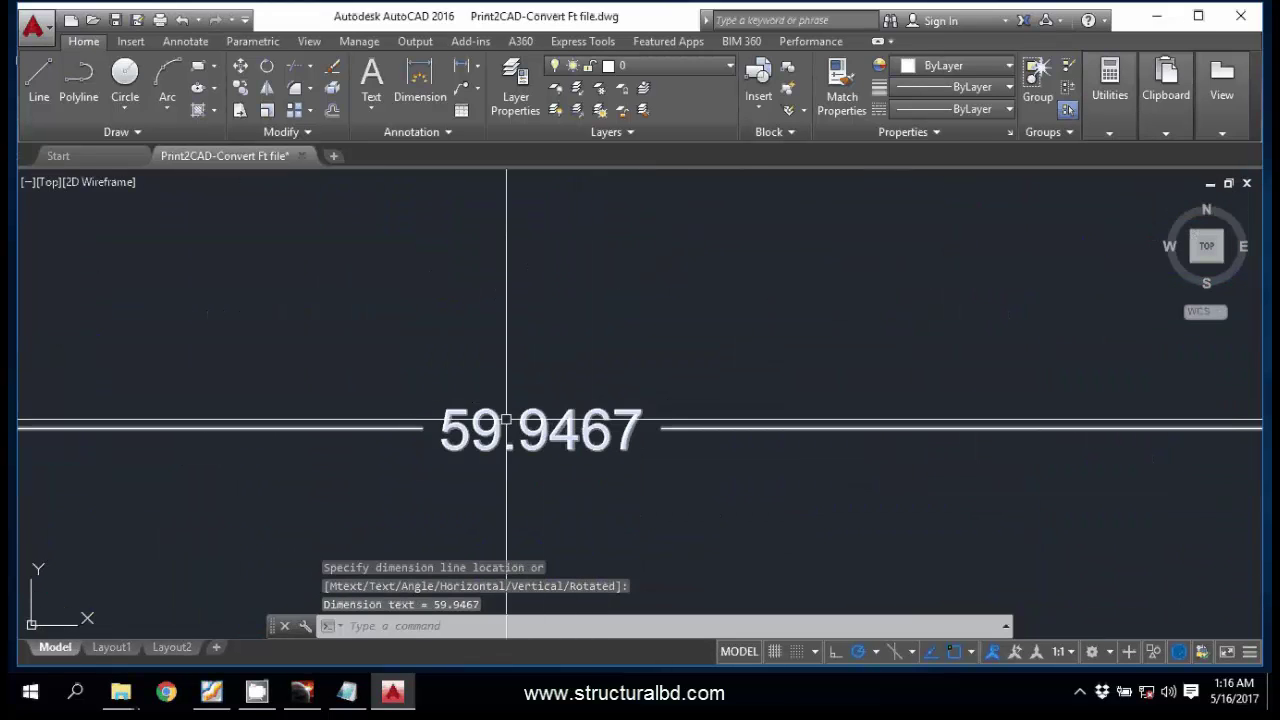
scroll(600, 386, "down", 6)
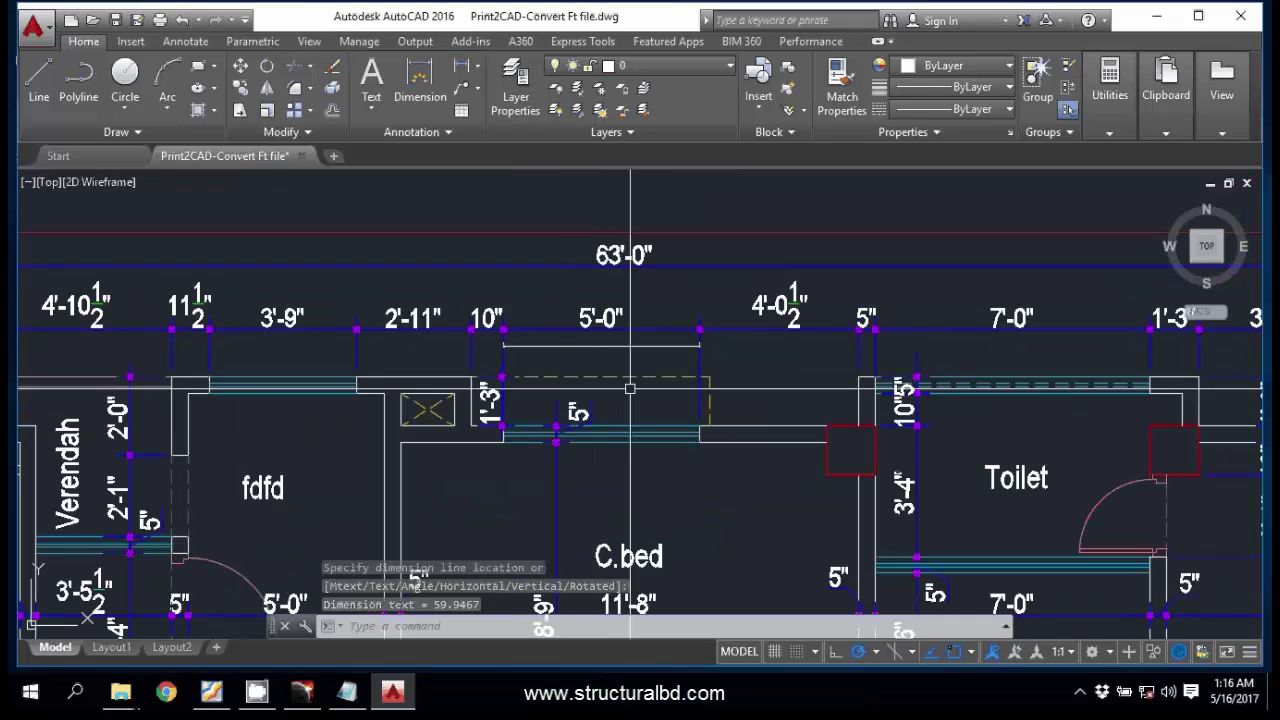
middle_click_drag(630, 402, 631, 376)
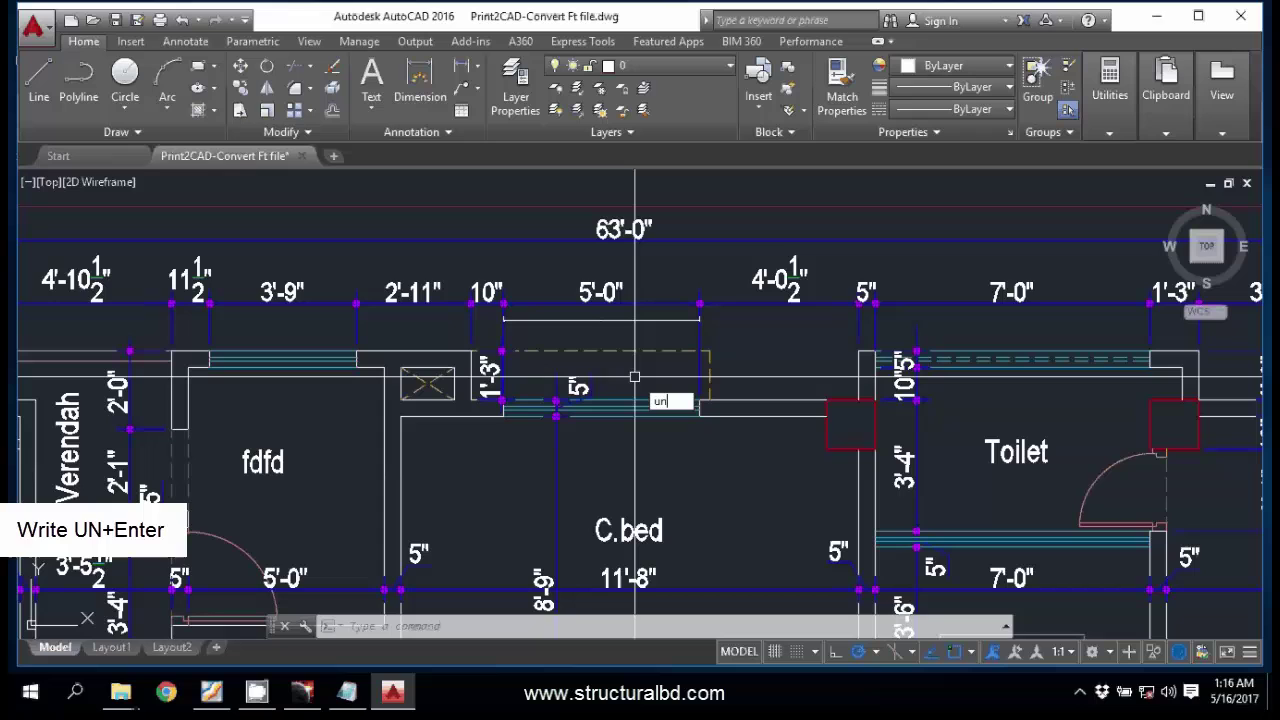
Step: Set the drawing units to Architectural length and the insertion scale to Inches
key("Return")
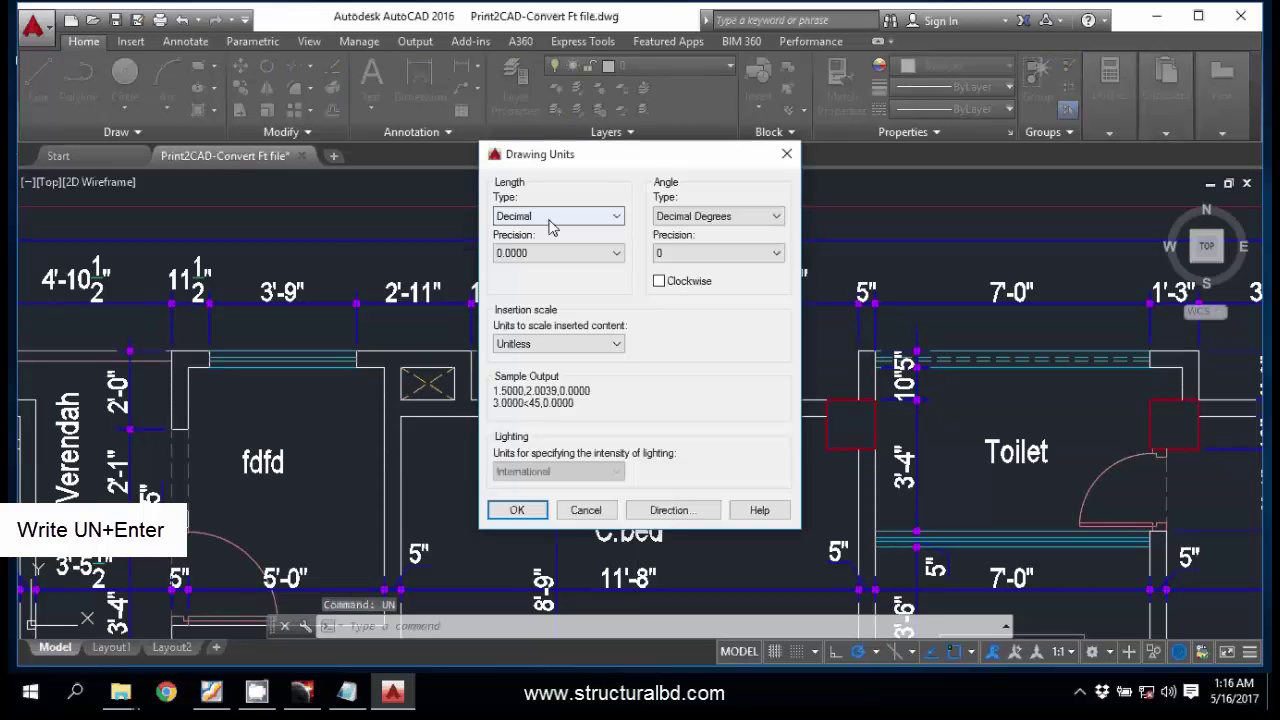
left_click(553, 218)
left_click(535, 233)
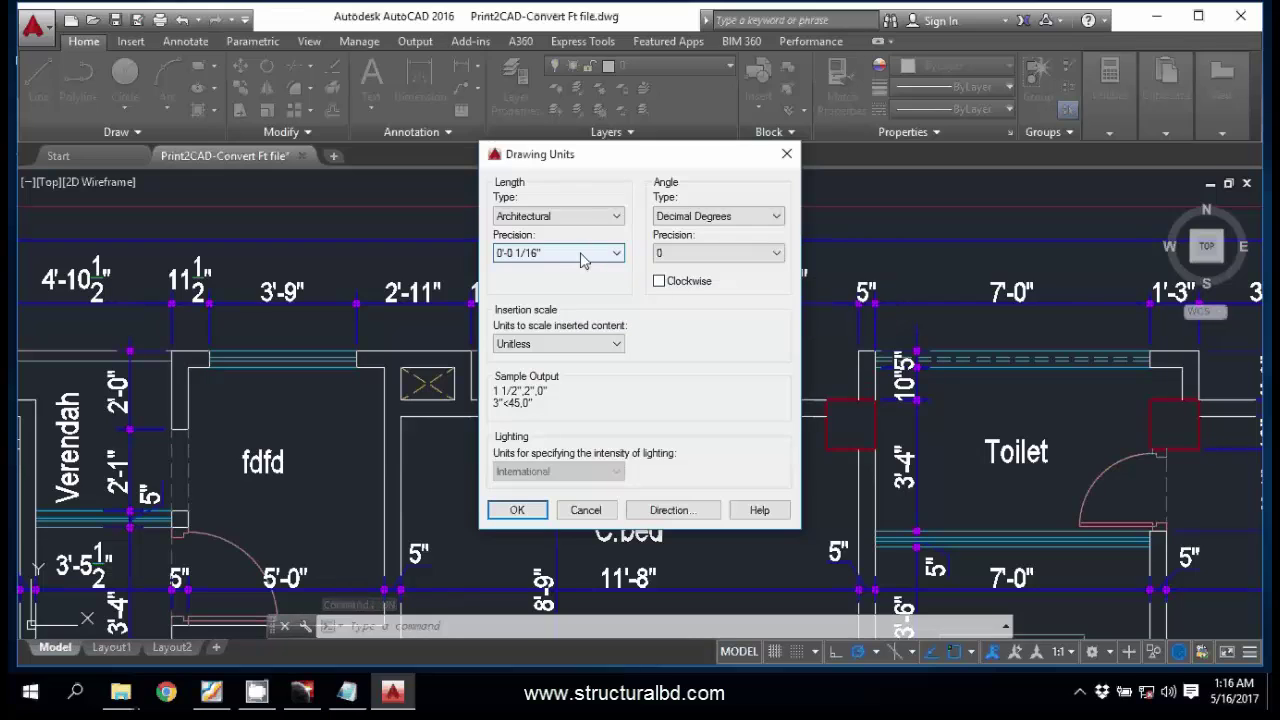
left_click(562, 350)
left_click(525, 369)
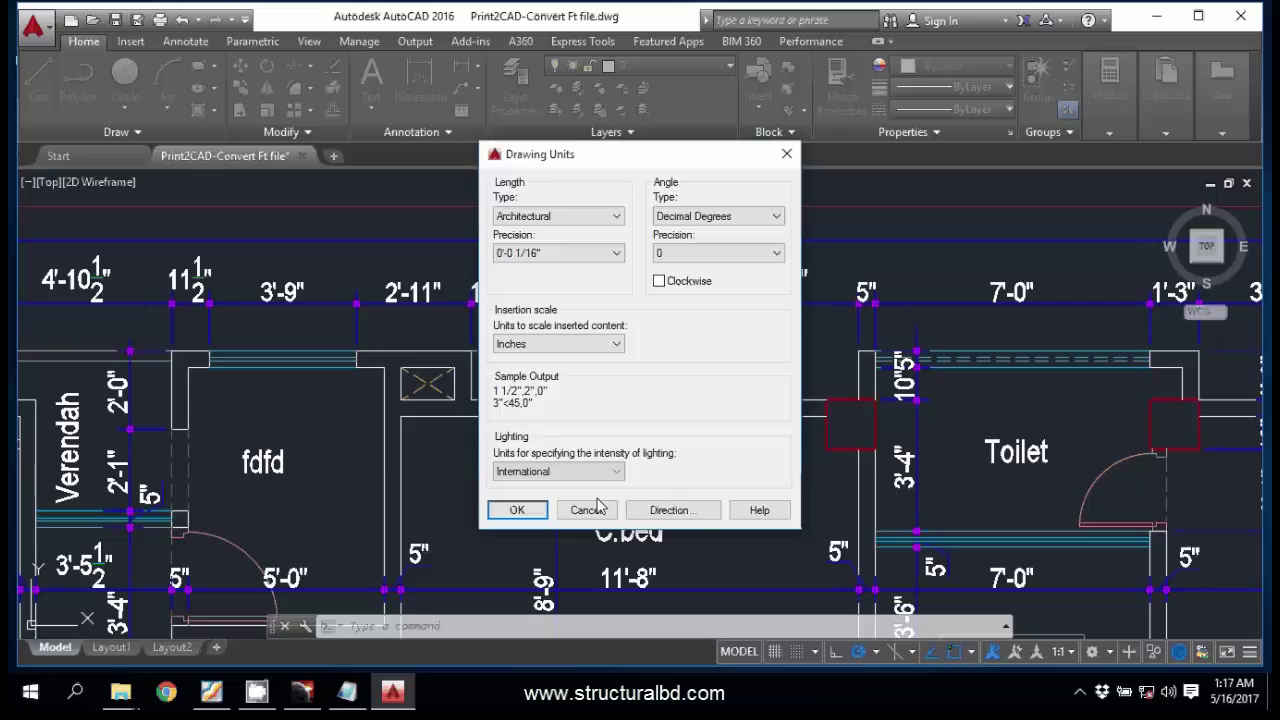
left_click(518, 510)
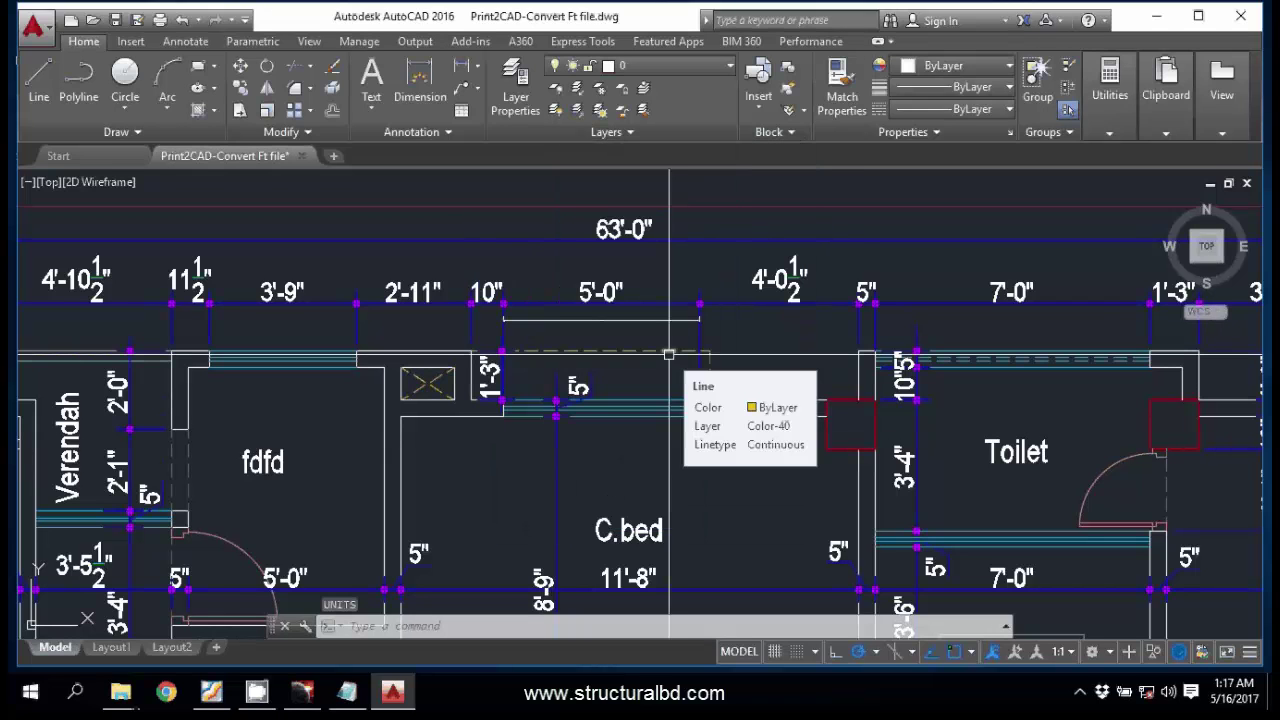
Step: Set the Standard dimension style's primary unit format to Architectural
type("d")
key("Return")
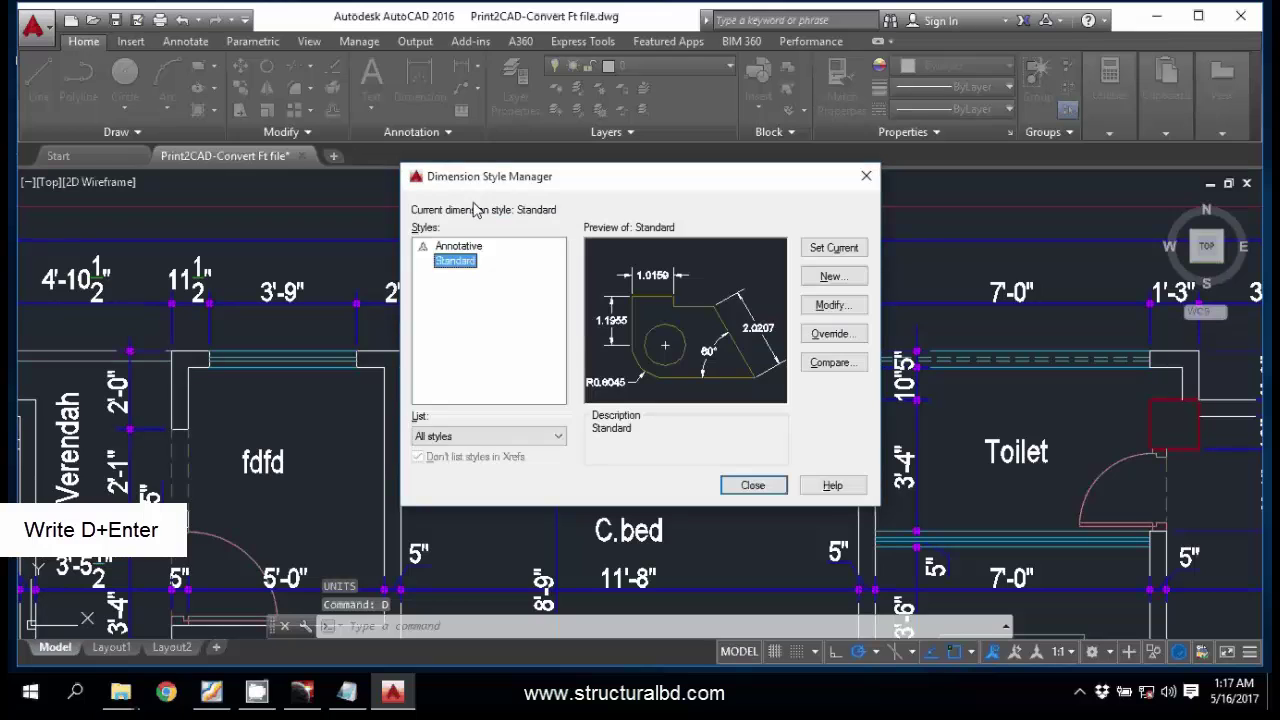
left_click(833, 304)
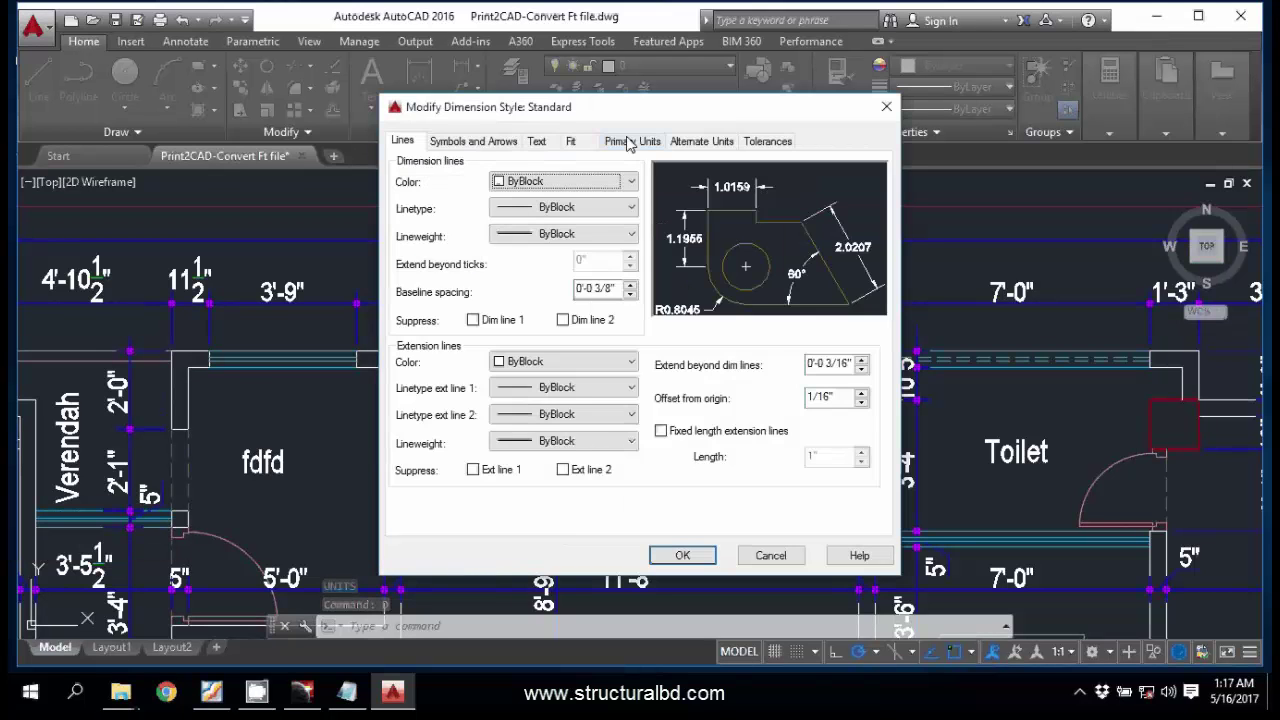
left_click(632, 141)
left_click(600, 180)
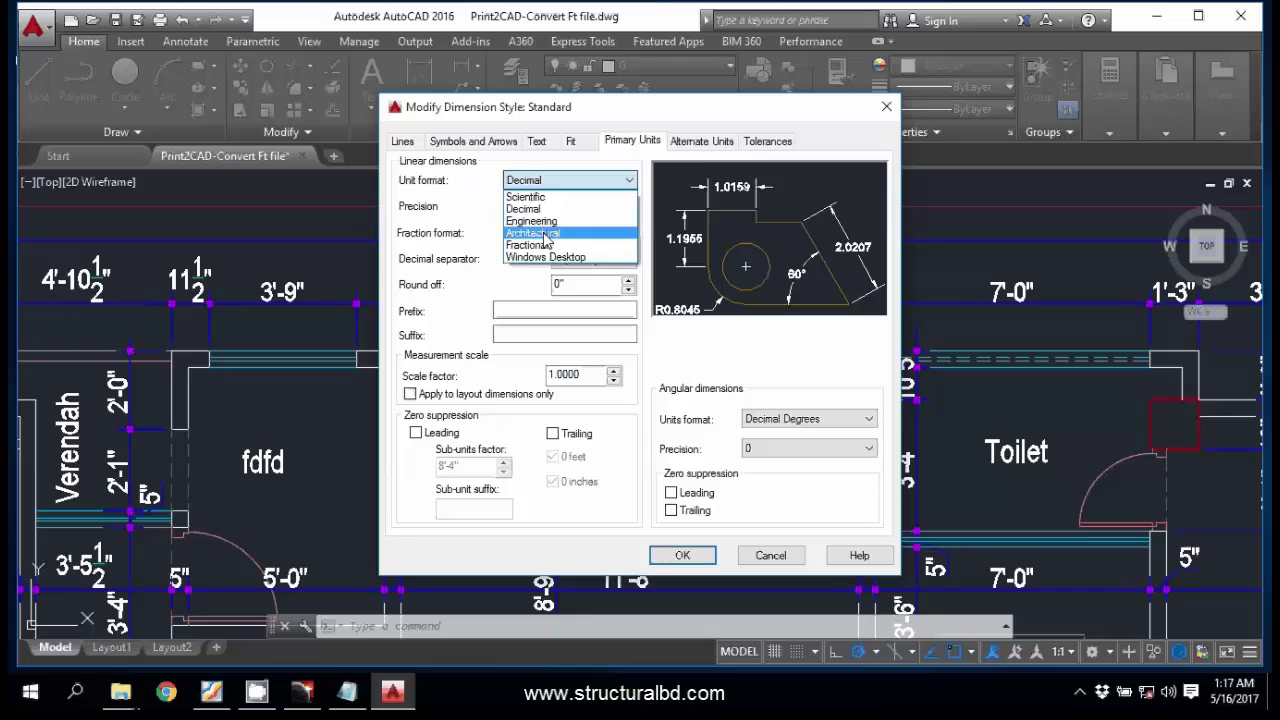
left_click(580, 238)
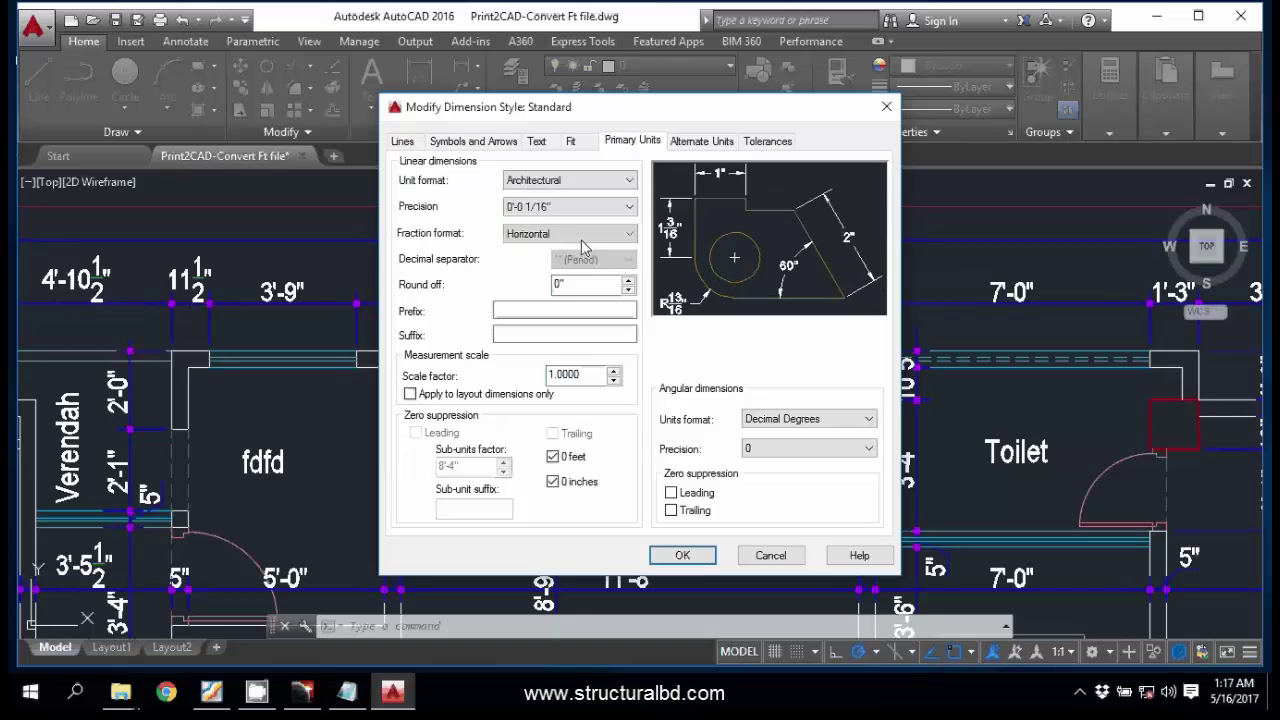
Step: Enlarge the arrowheads and set the text height to 5" in the Standard dimension style, and apply the changes
left_click(457, 143)
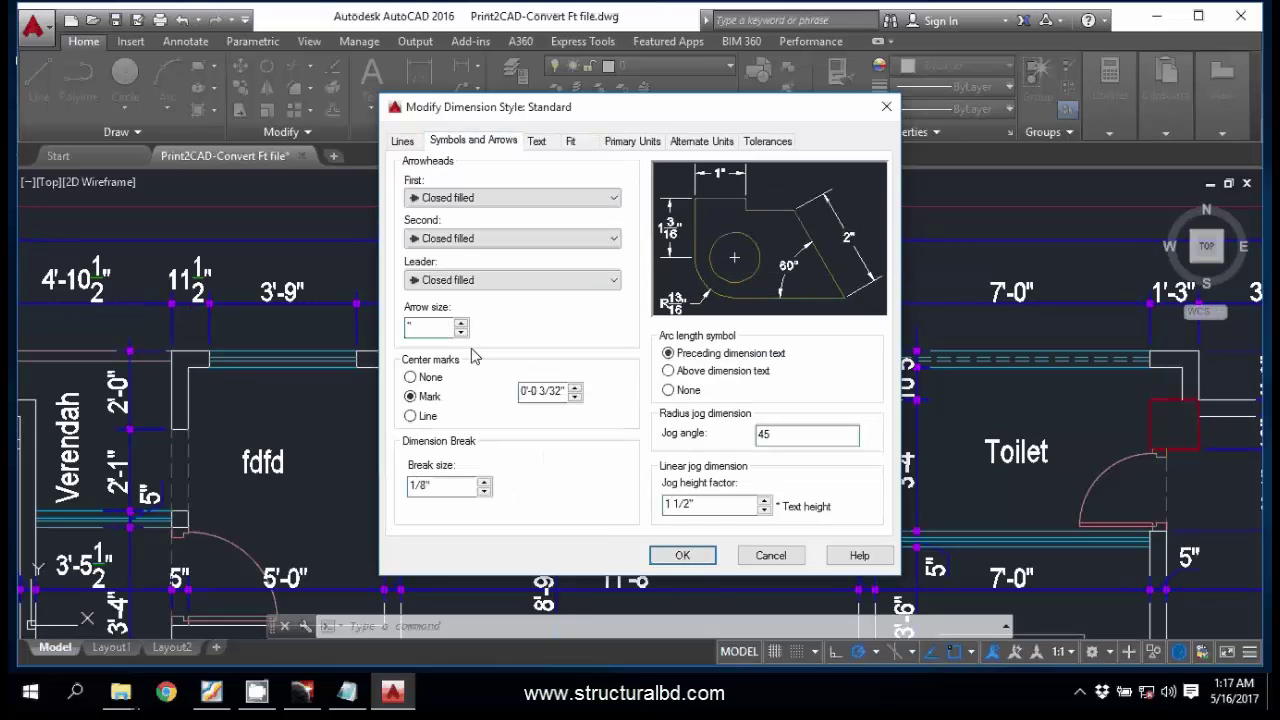
left_click(535, 141)
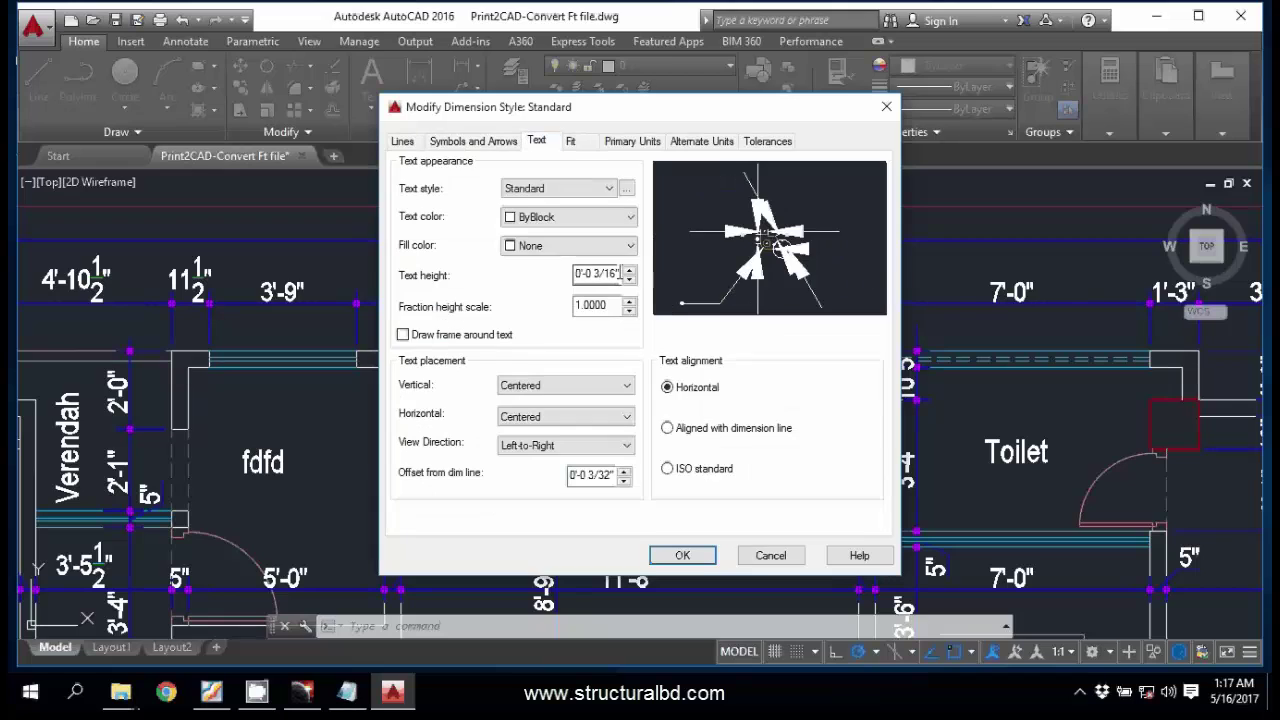
double_click(597, 274)
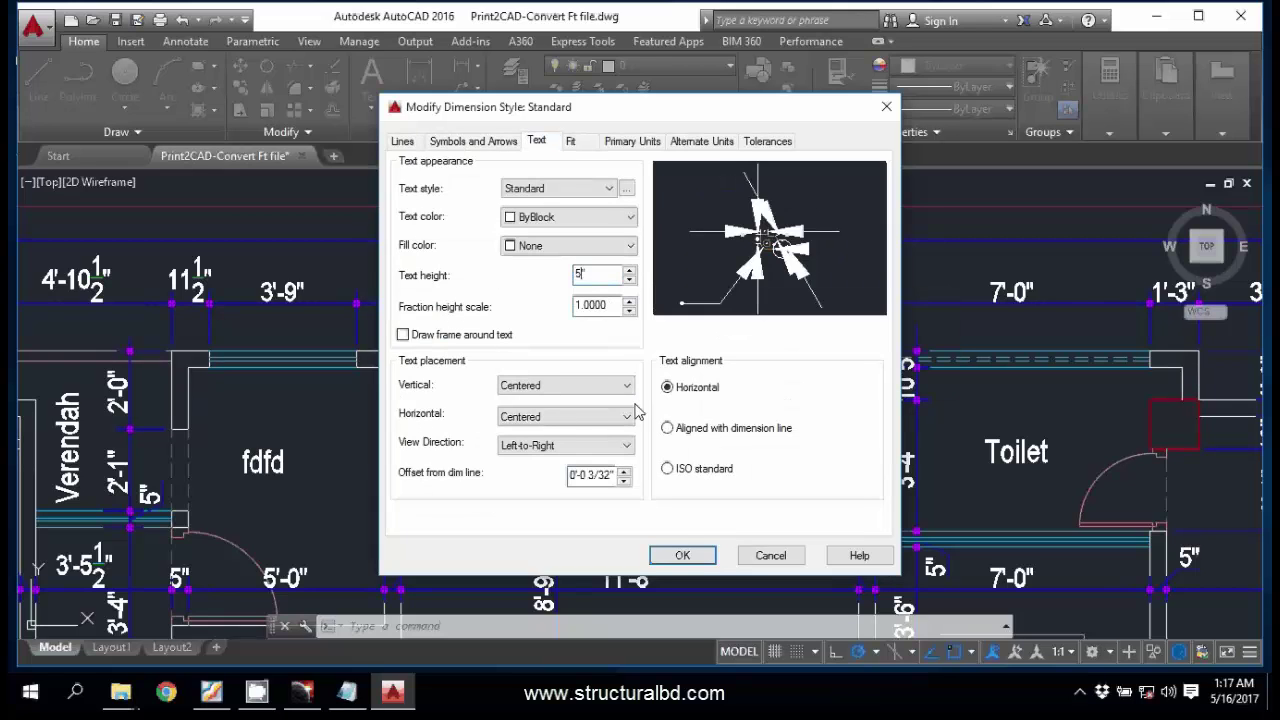
left_click(683, 552)
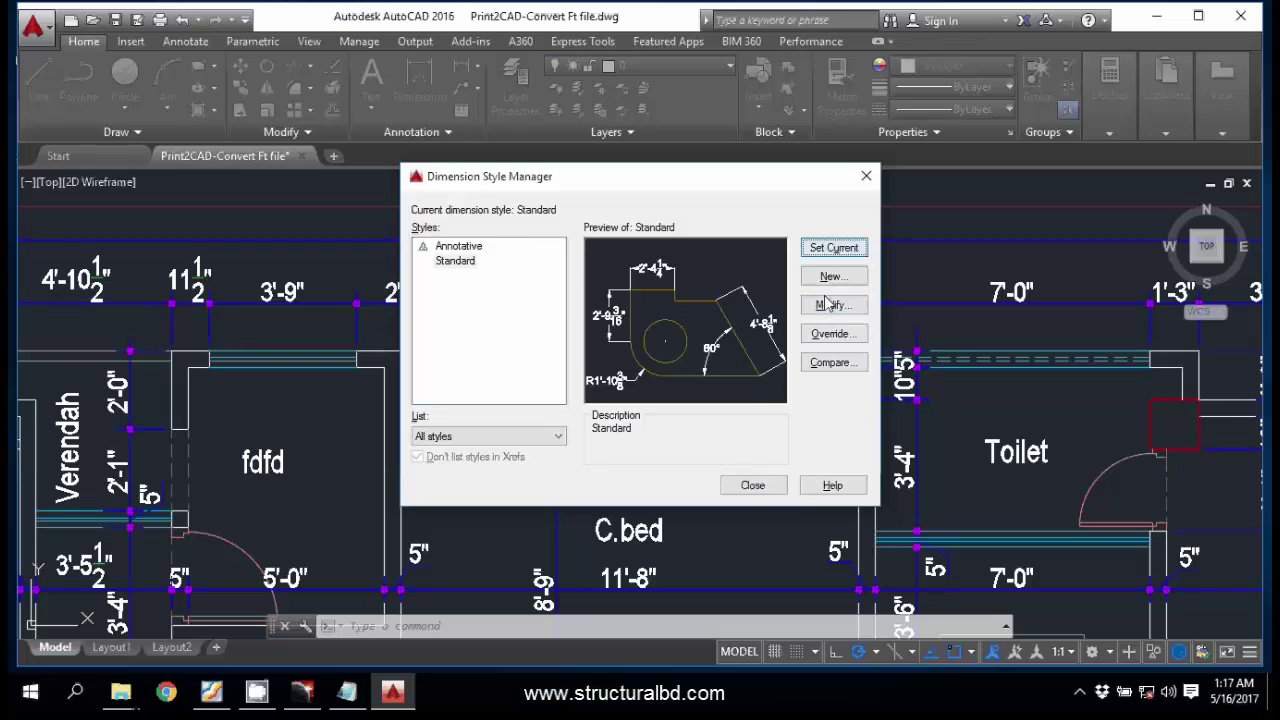
left_click(757, 486)
Step: Inspect the added dimension above the C.bed window up close and compare it with the converted 5'-0" dimension
scroll(627, 376, "up", 4)
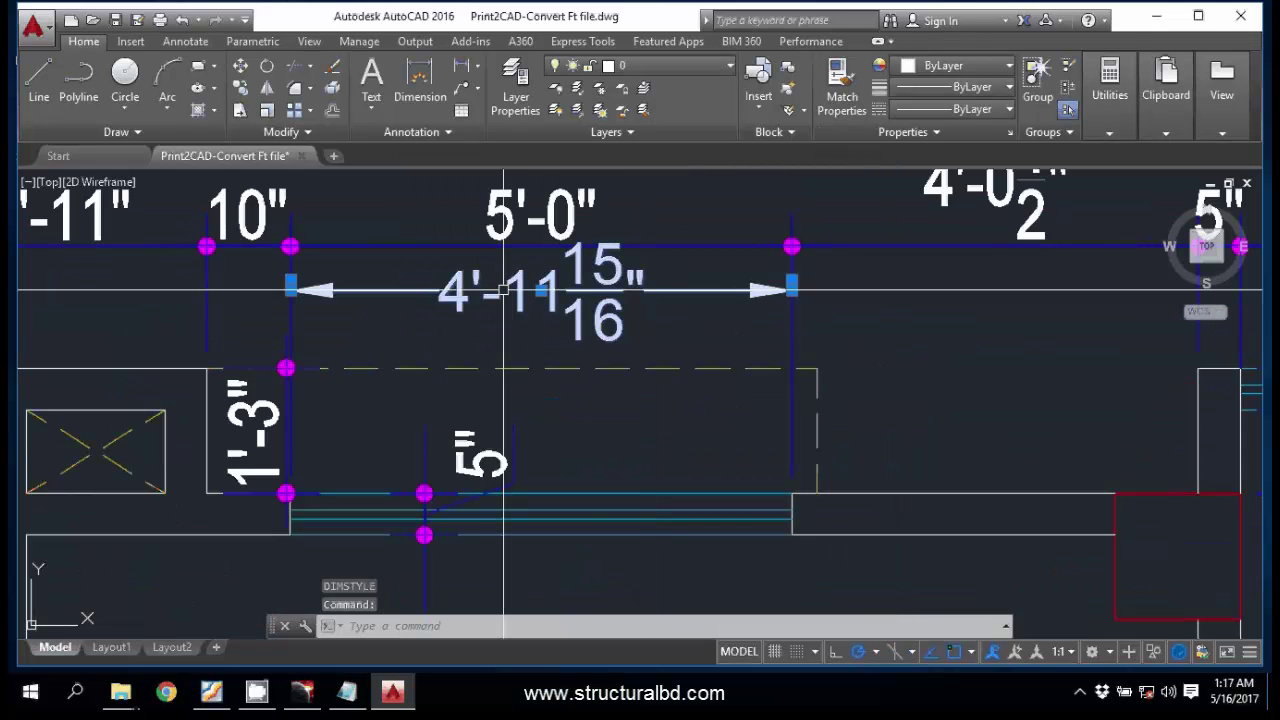
middle_click_drag(467, 313, 561, 351)
key("Escape")
key("Escape")
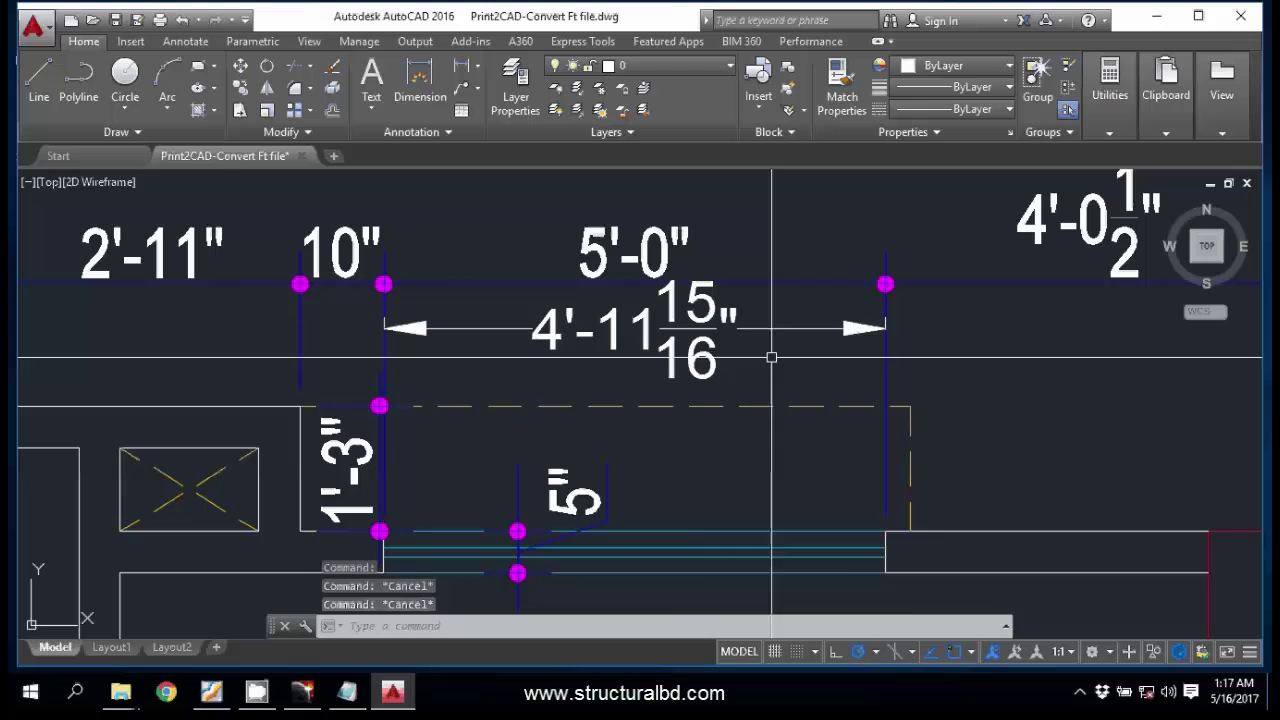
left_click(771, 357)
left_click(696, 336)
key("Escape")
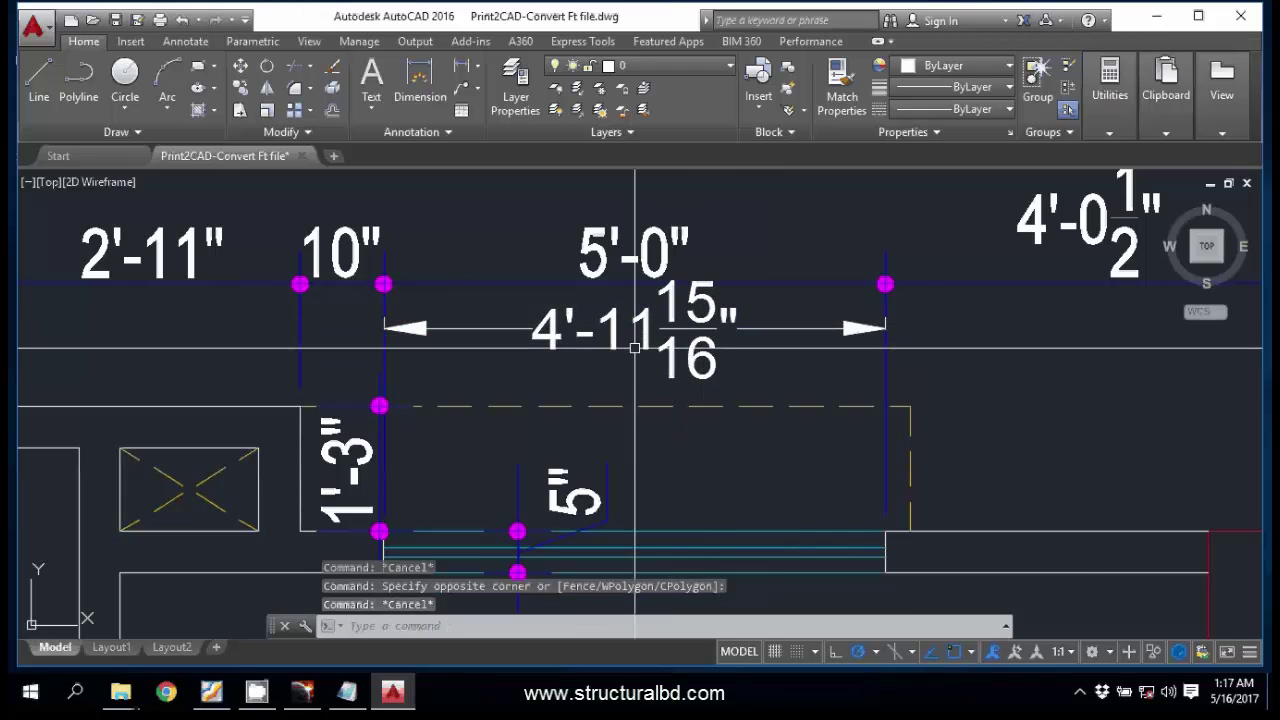
Step: Review the whole floor plan from the upper dimensions to the title block, and recheck the added window dimension
scroll(599, 318, "down", 1)
middle_click_drag(599, 318, 578, 288)
scroll(571, 230, "down", 3)
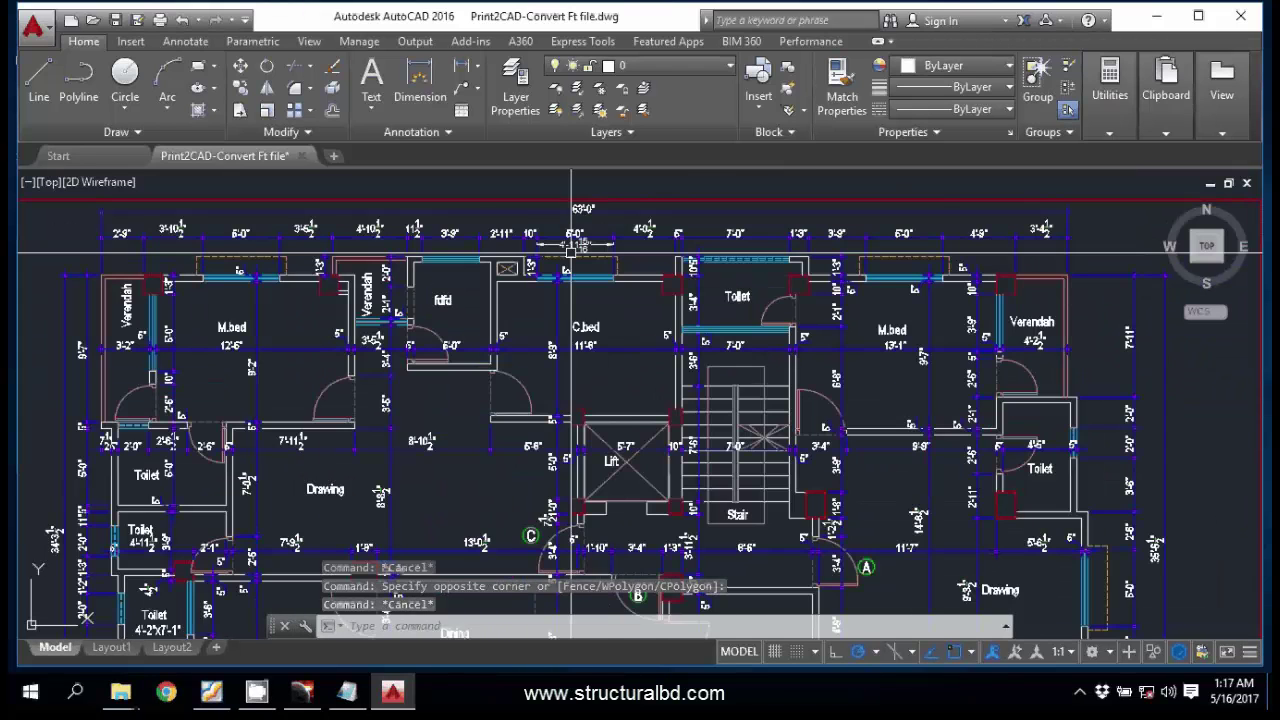
middle_click_drag(631, 414, 631, 366)
scroll(615, 360, "down", 3)
scroll(660, 300, "up", 8)
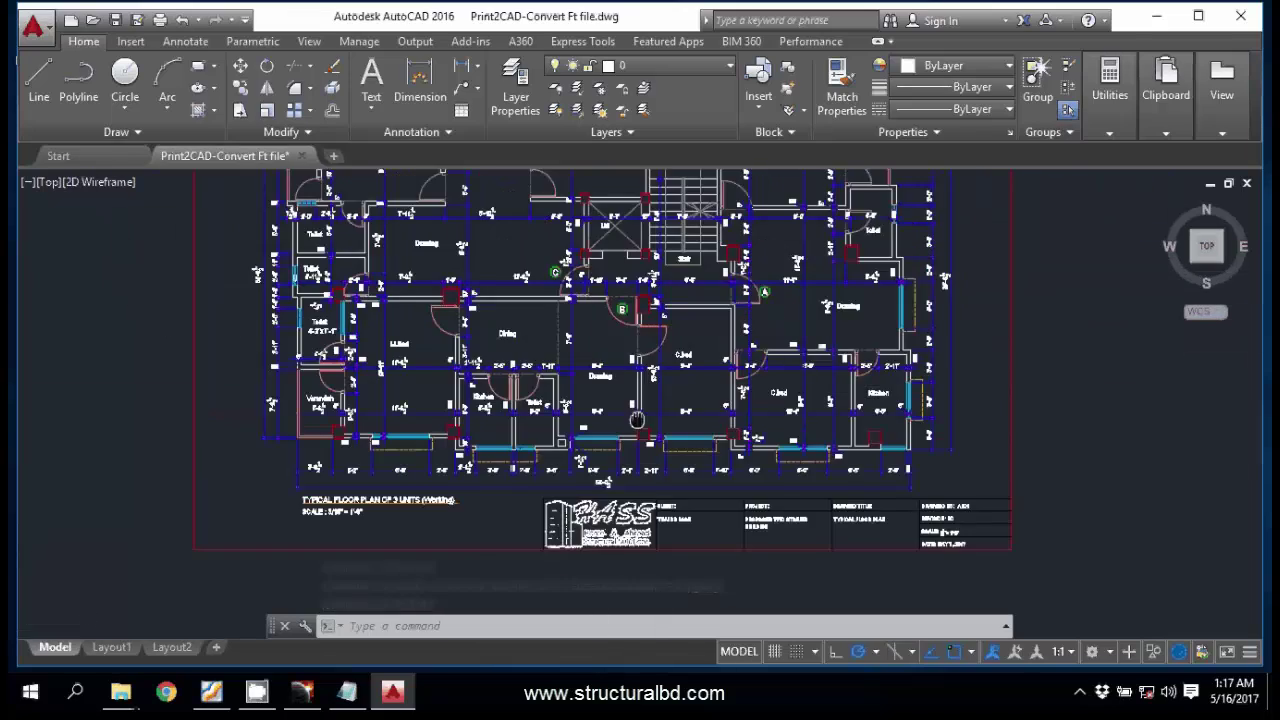
middle_click_drag(665, 316, 654, 437)
scroll(654, 437, "down", 4)
scroll(620, 395, "up", 7)
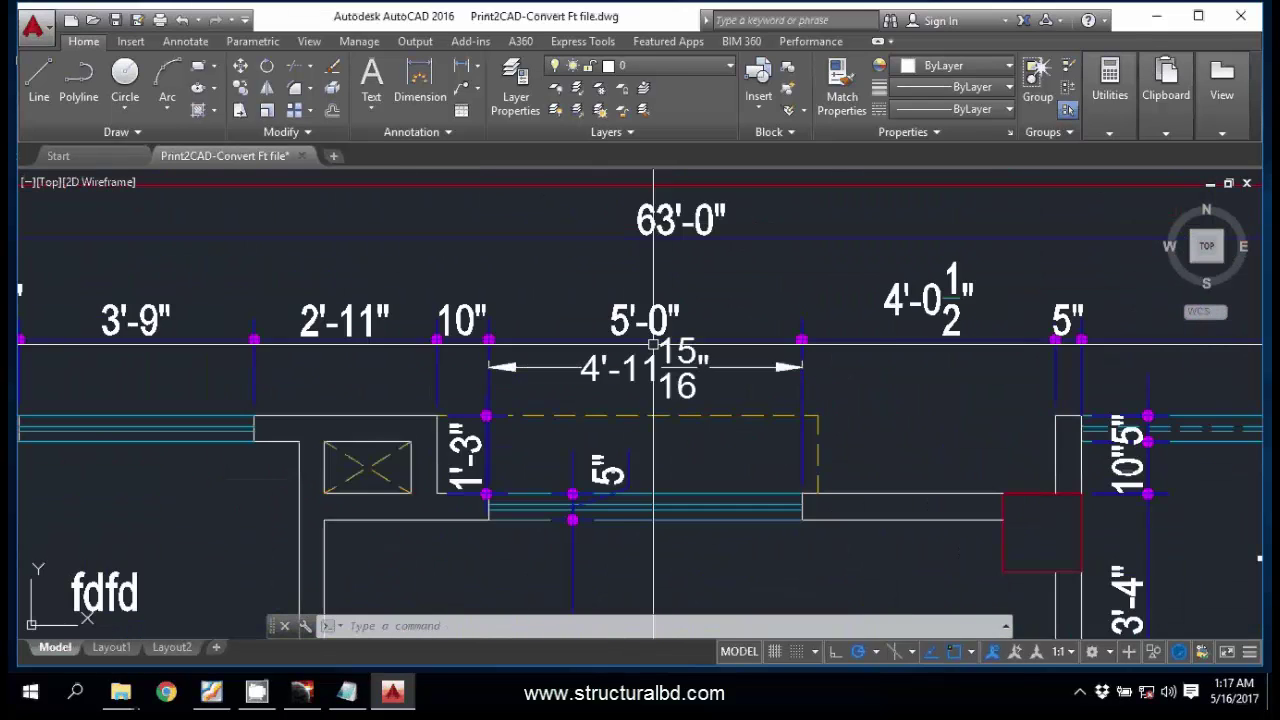
scroll(363, 225, "down", 5)
Step: Select the entire converted drawing with a window to check its objects, and clear the selection
left_click(360, 218)
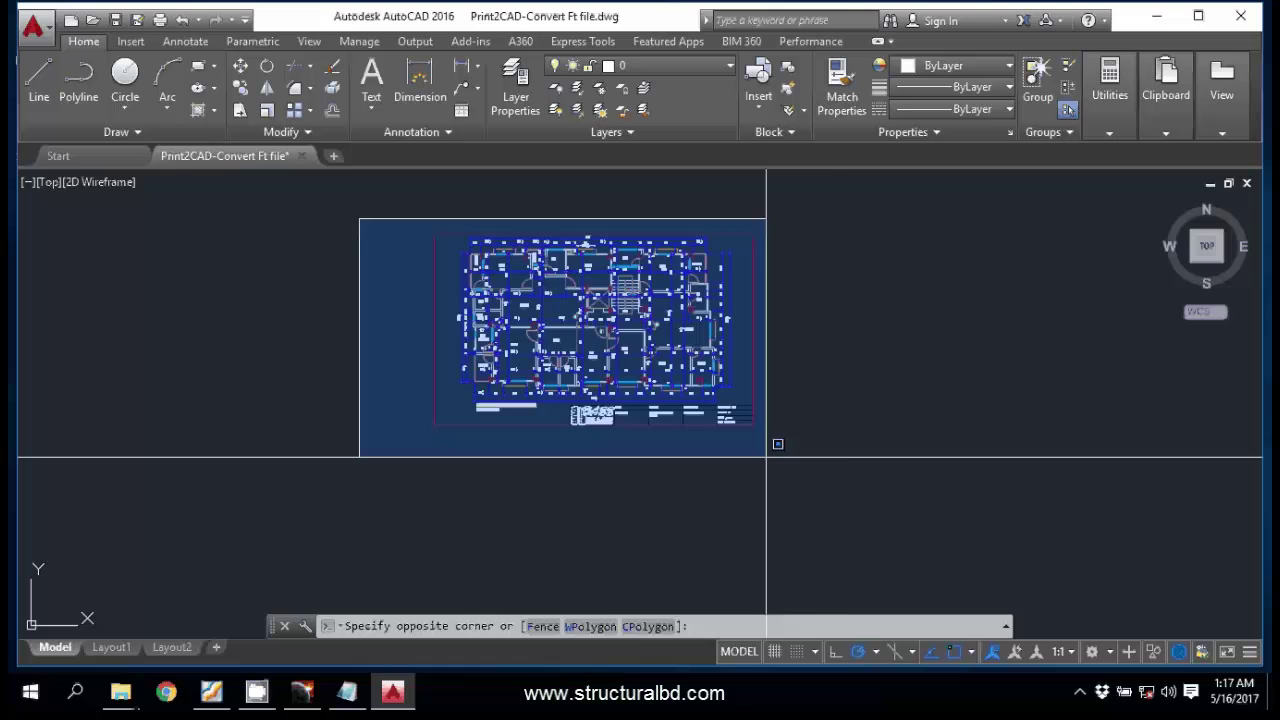
left_click(843, 451)
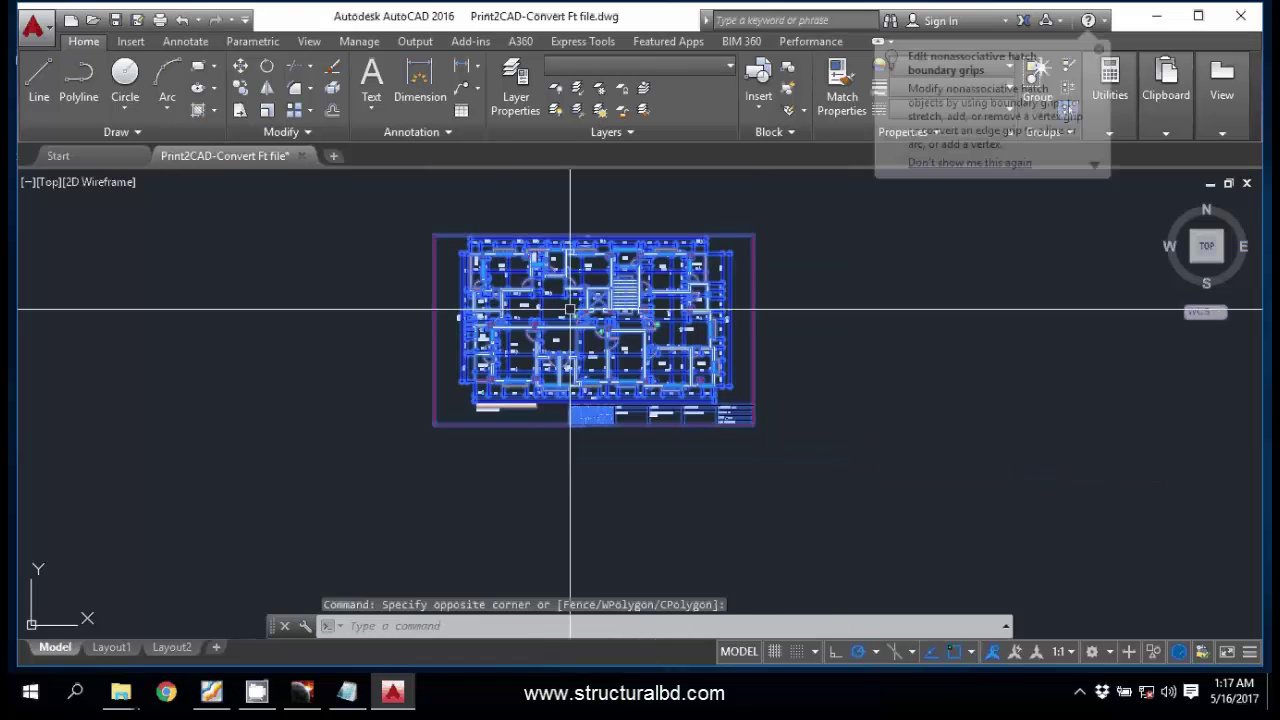
key("Escape")
key("Escape")
key("Escape")
Step: Examine the lower windows and their dimensions, and the Drawing and C.bed rooms with their doors
scroll(646, 351, "up", 6)
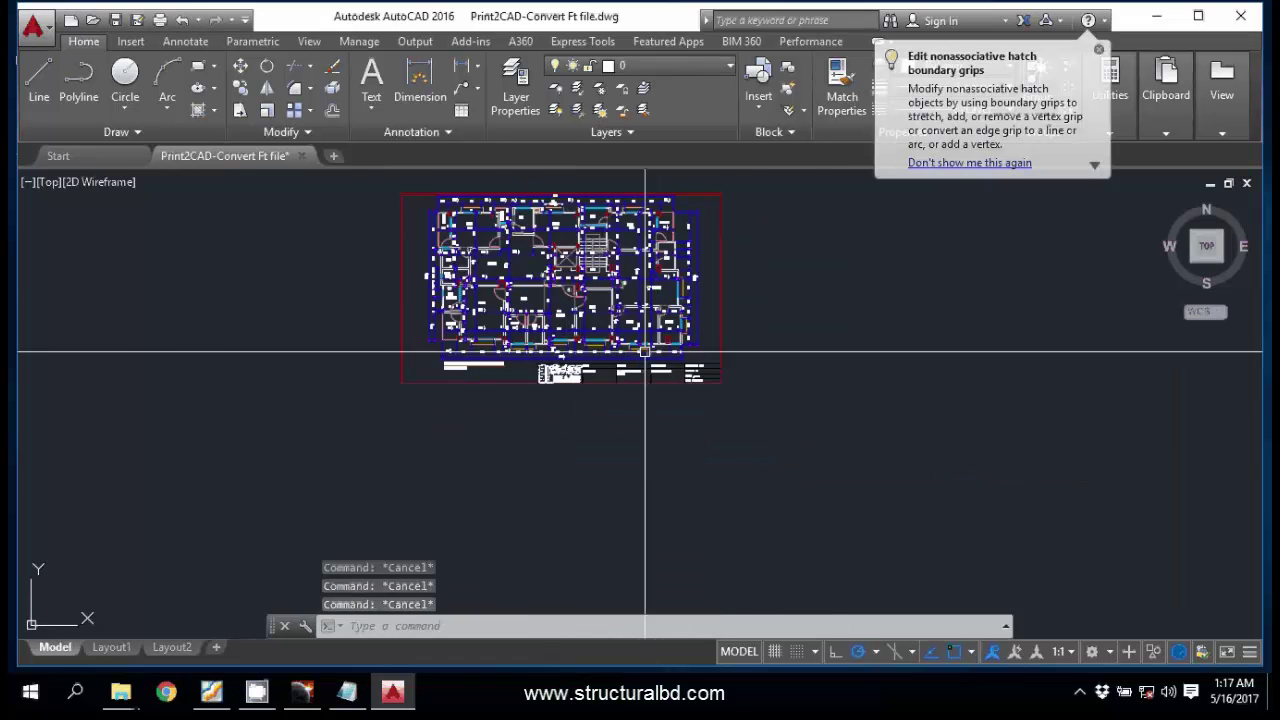
mouse_move(691, 343)
middle_mouse_down()
mouse_move(666, 466)
mouse_move(651, 400)
middle_mouse_up()
scroll(650, 335, "up", 6)
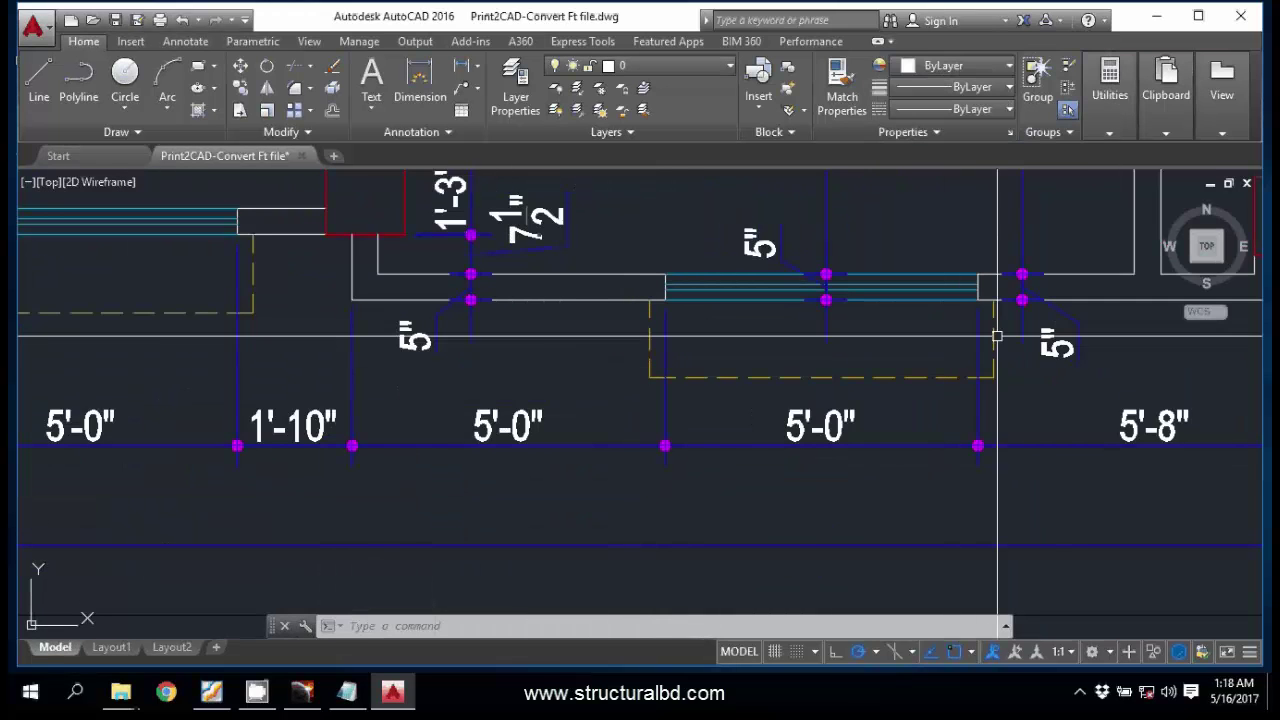
scroll(851, 332, "down", 2)
scroll(851, 332, "down", 5)
scroll(614, 314, "up", 7)
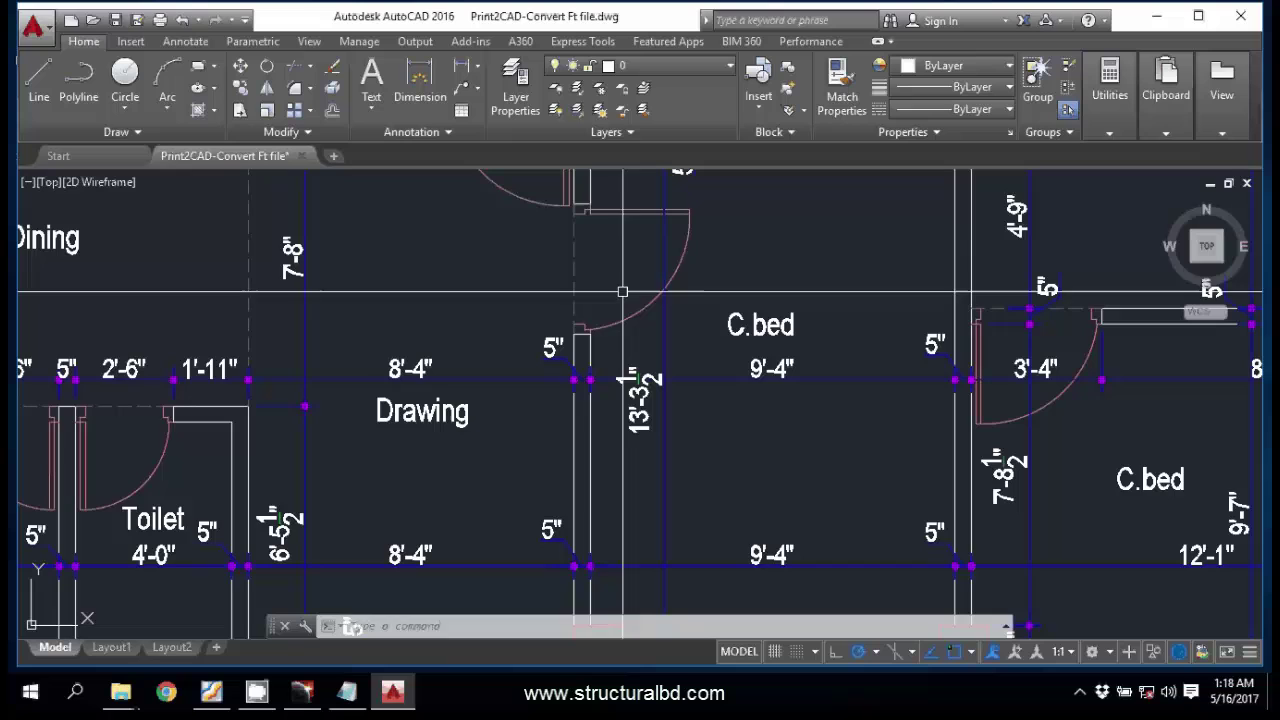
scroll(640, 391, "down", 6)
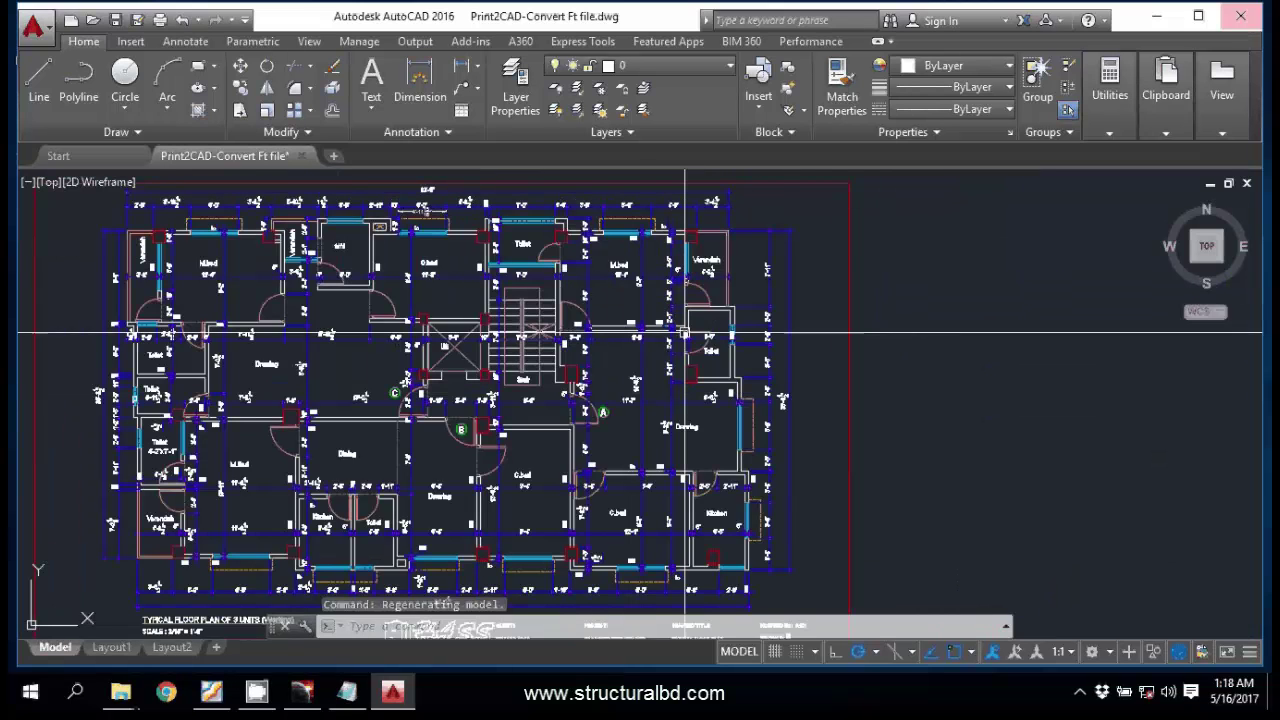
Step: Close AutoCAD with the converted drawing, answer the closing prompt, and refresh the desktop
left_click(1239, 15)
left_click(720, 385)
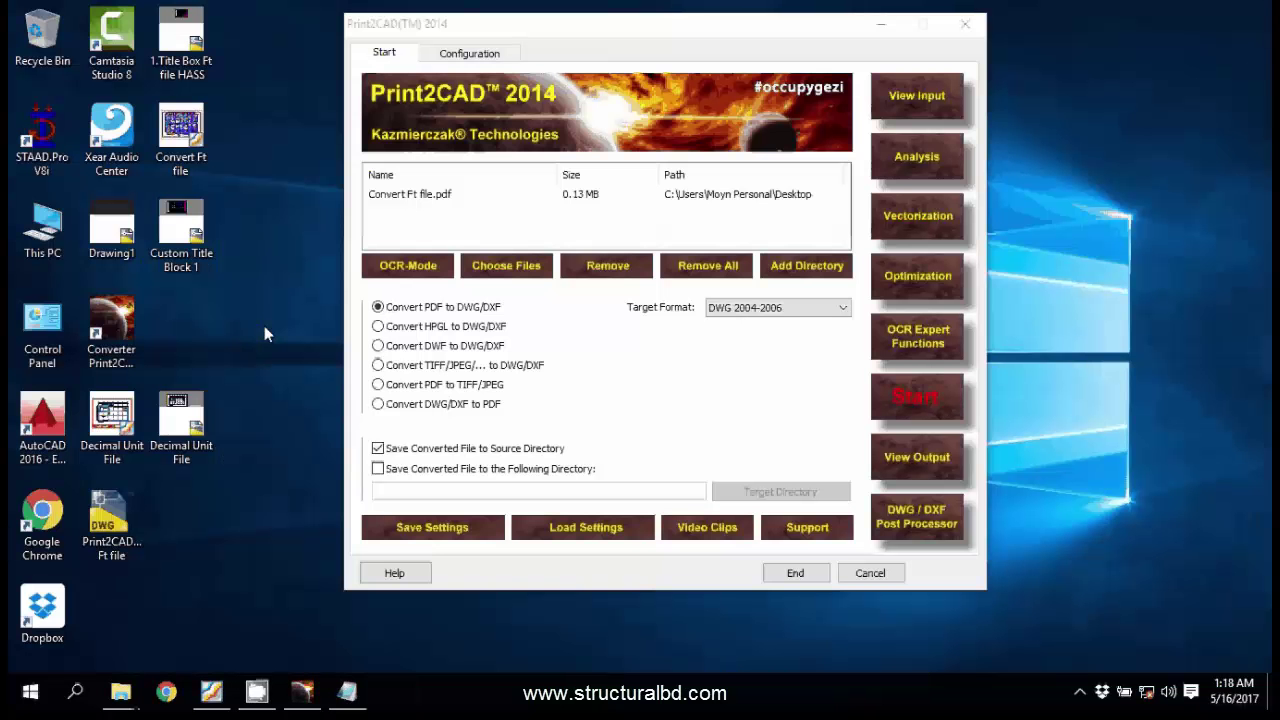
right_click(261, 113)
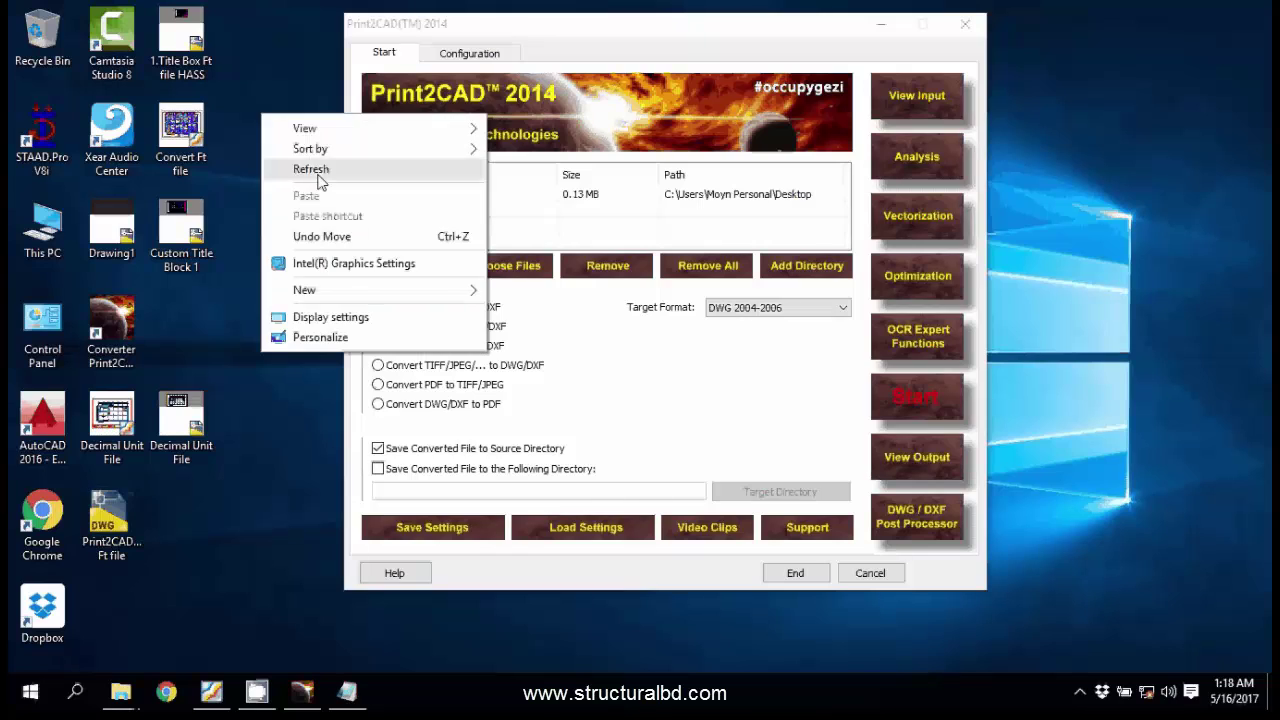
left_click(312, 169)
right_click(272, 142)
left_click(324, 198)
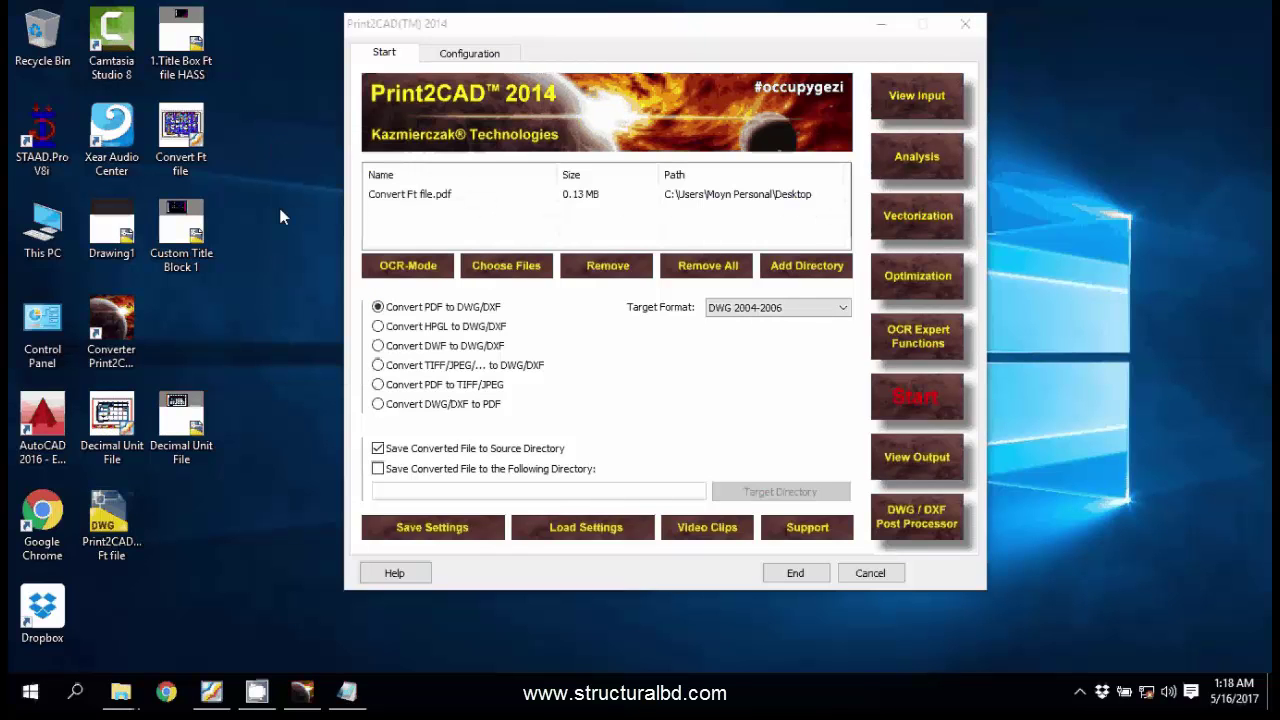
Step: Set the Print2CAD unit to mm, and restart the program to check the unit in its configuration
left_click(466, 57)
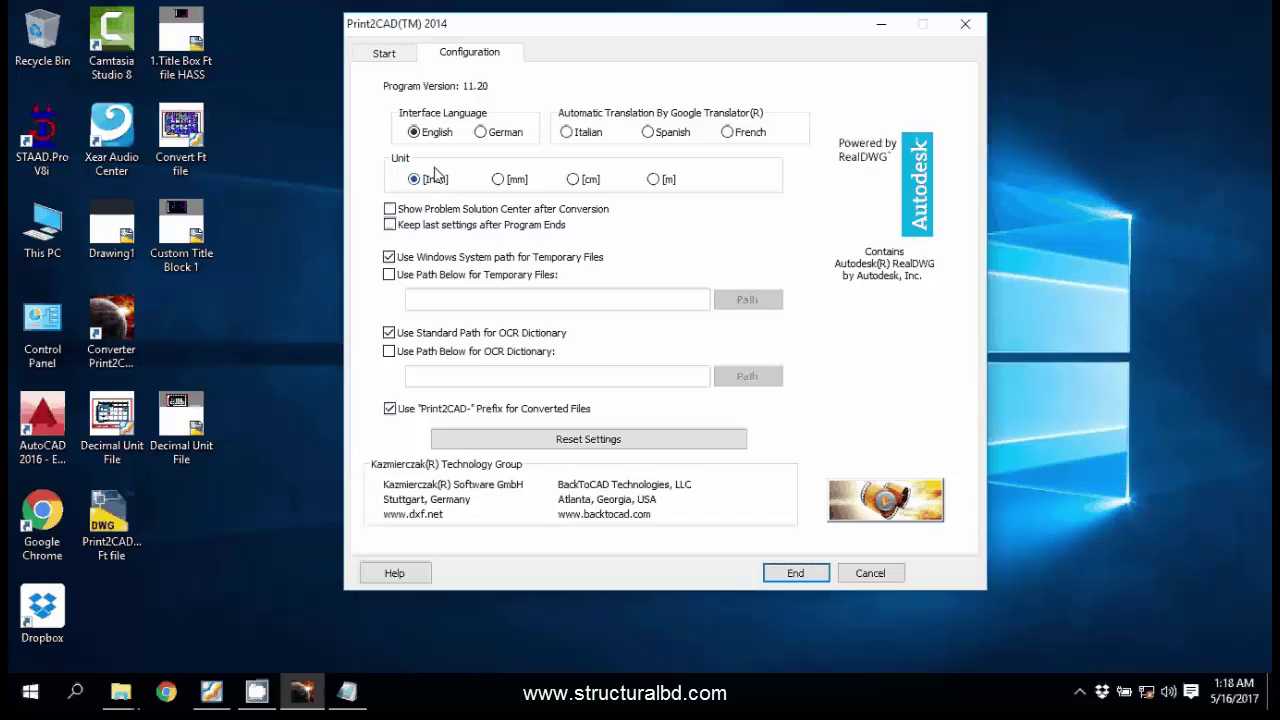
left_click(498, 179)
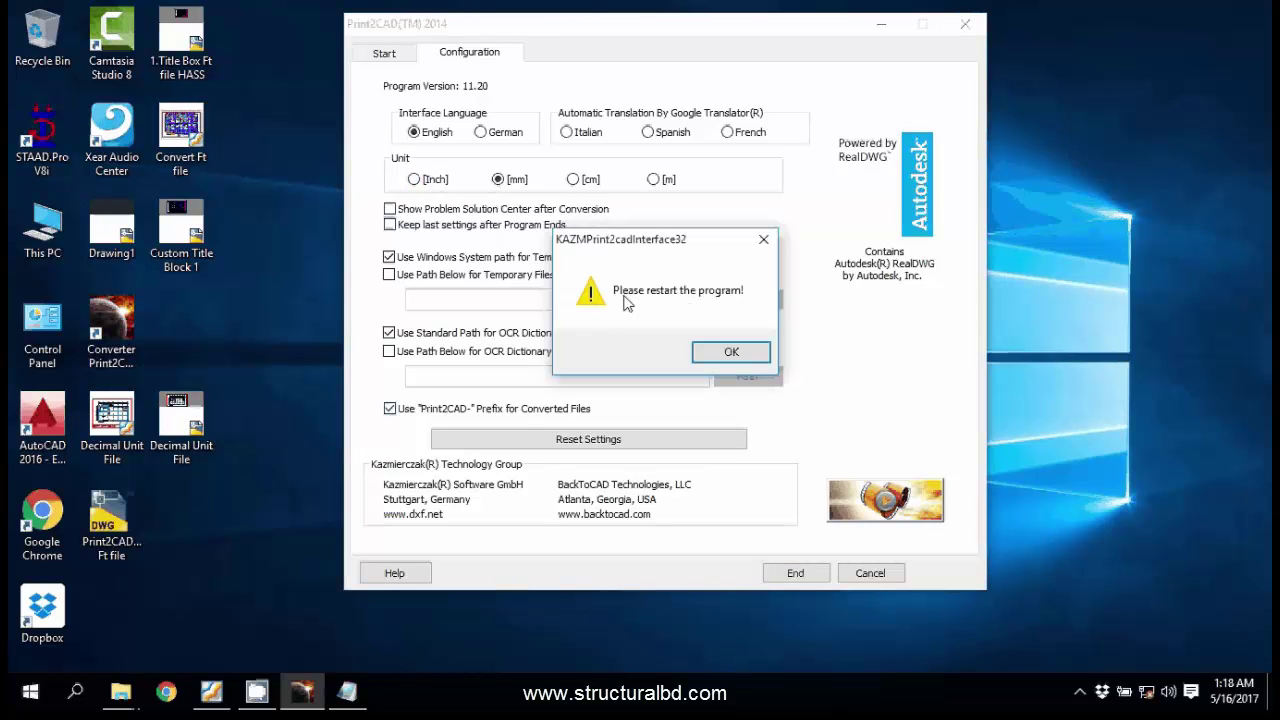
left_click(731, 352)
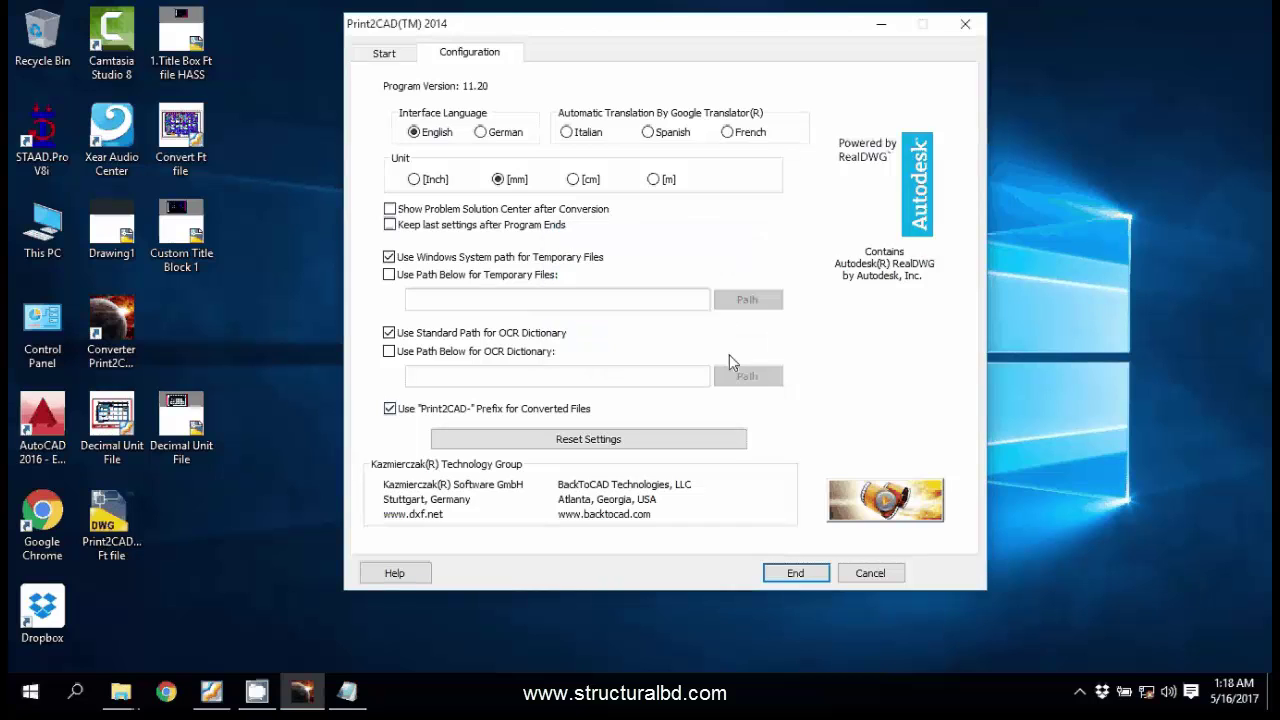
left_click(966, 25)
double_click(111, 322)
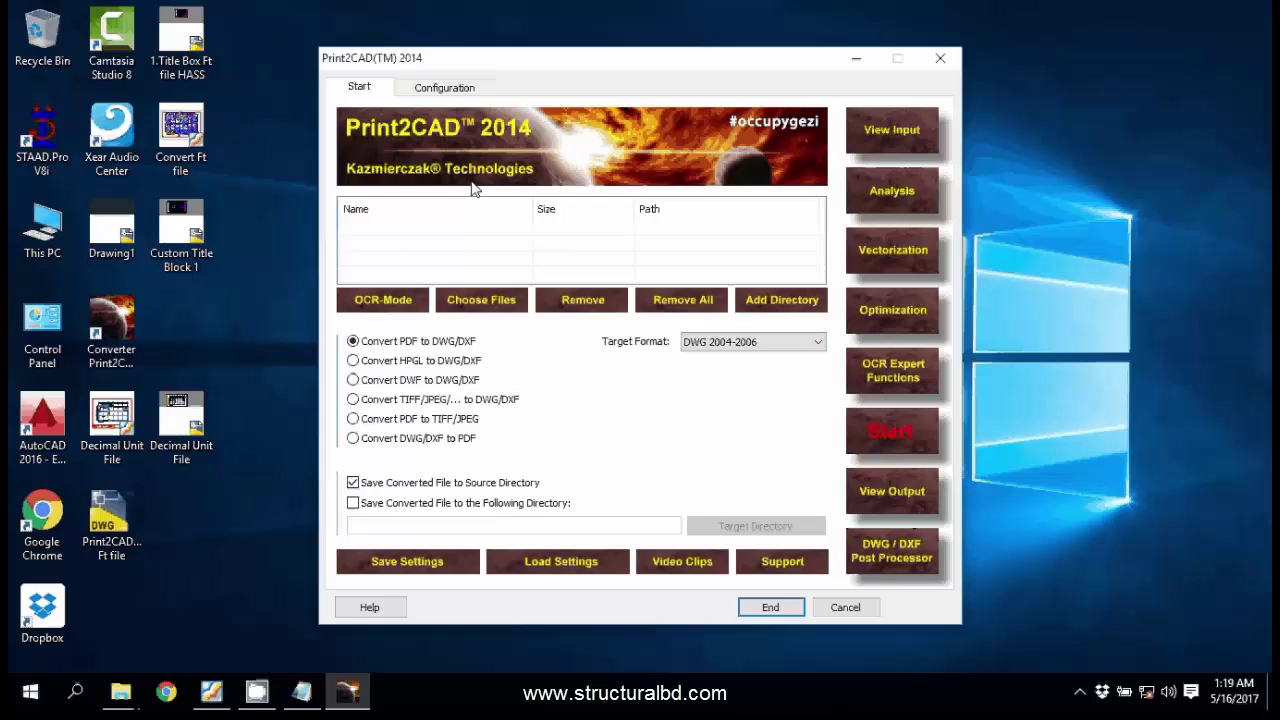
left_click(450, 88)
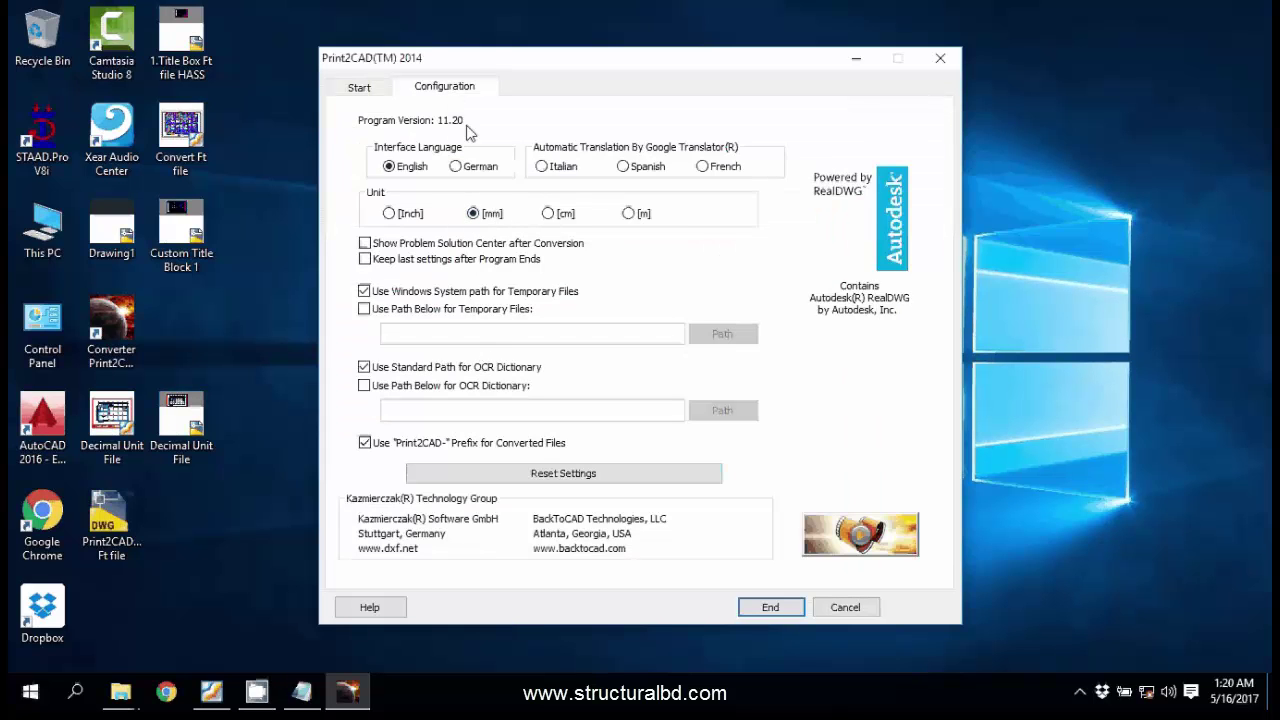
Step: In the vector output optimization, enable sorting hatches onto a separate Hatch layer and assigning line weight to entities
left_click(366, 90)
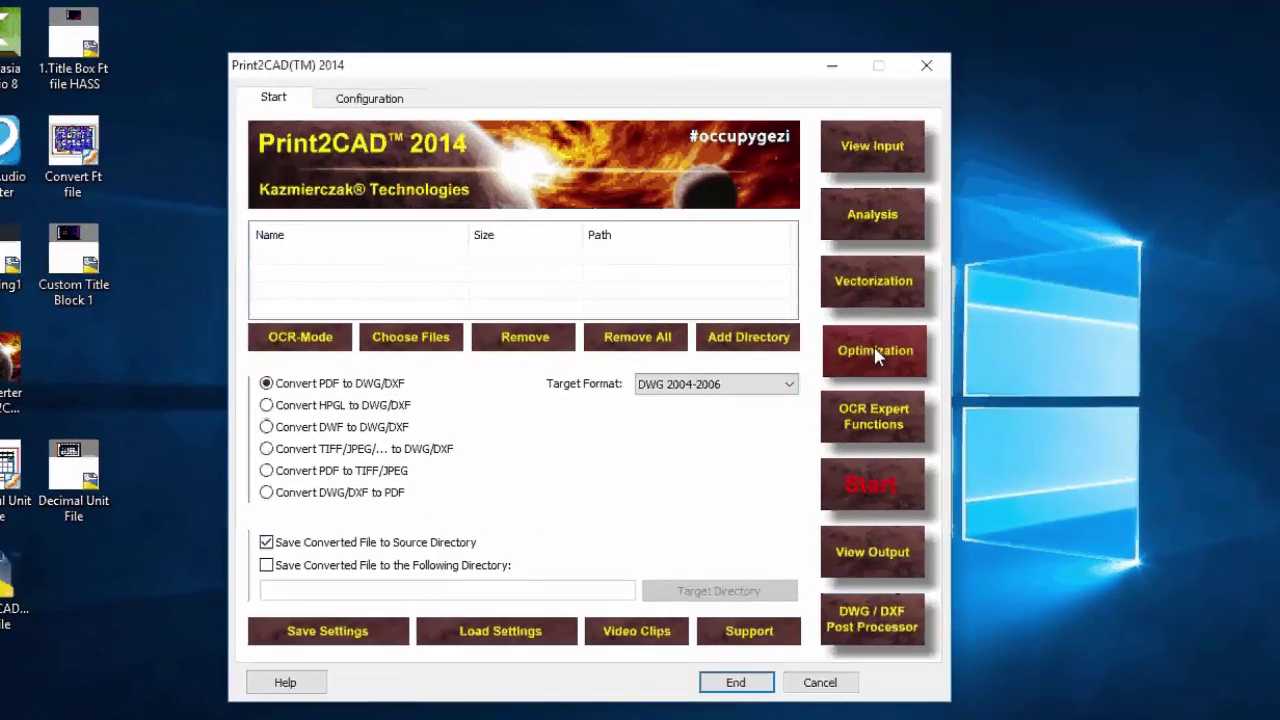
left_click(900, 315)
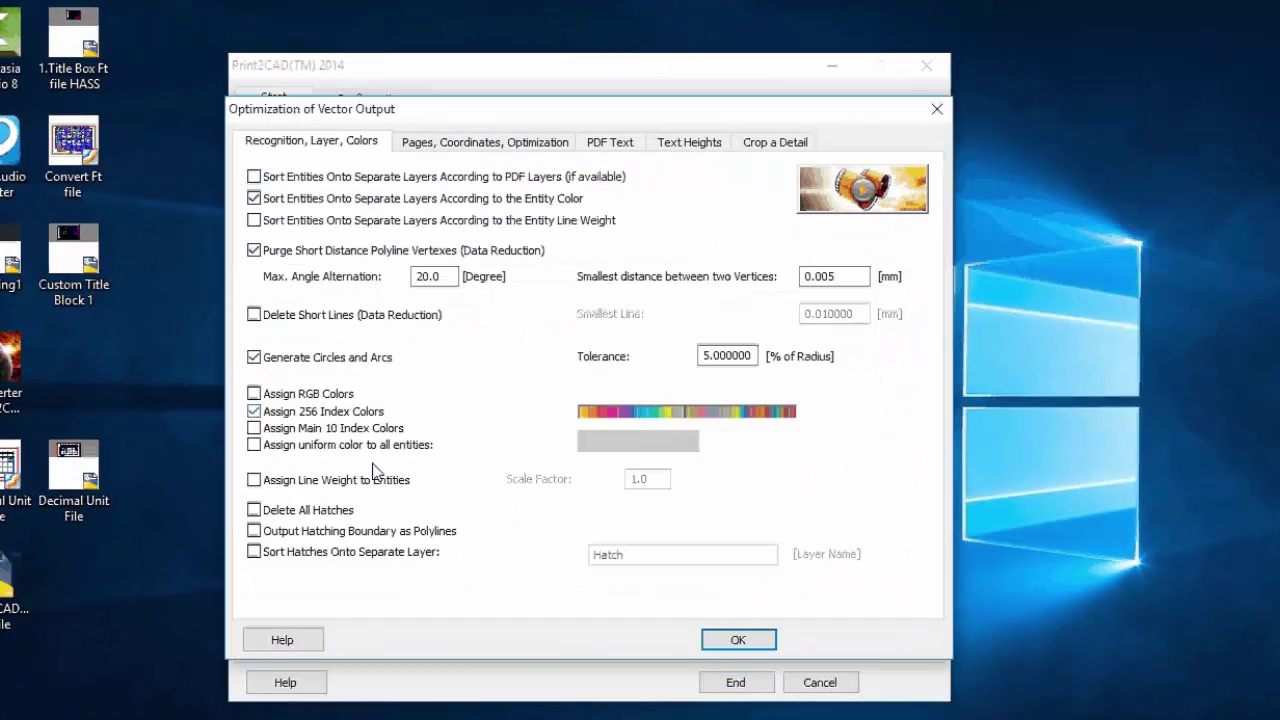
left_click(300, 553)
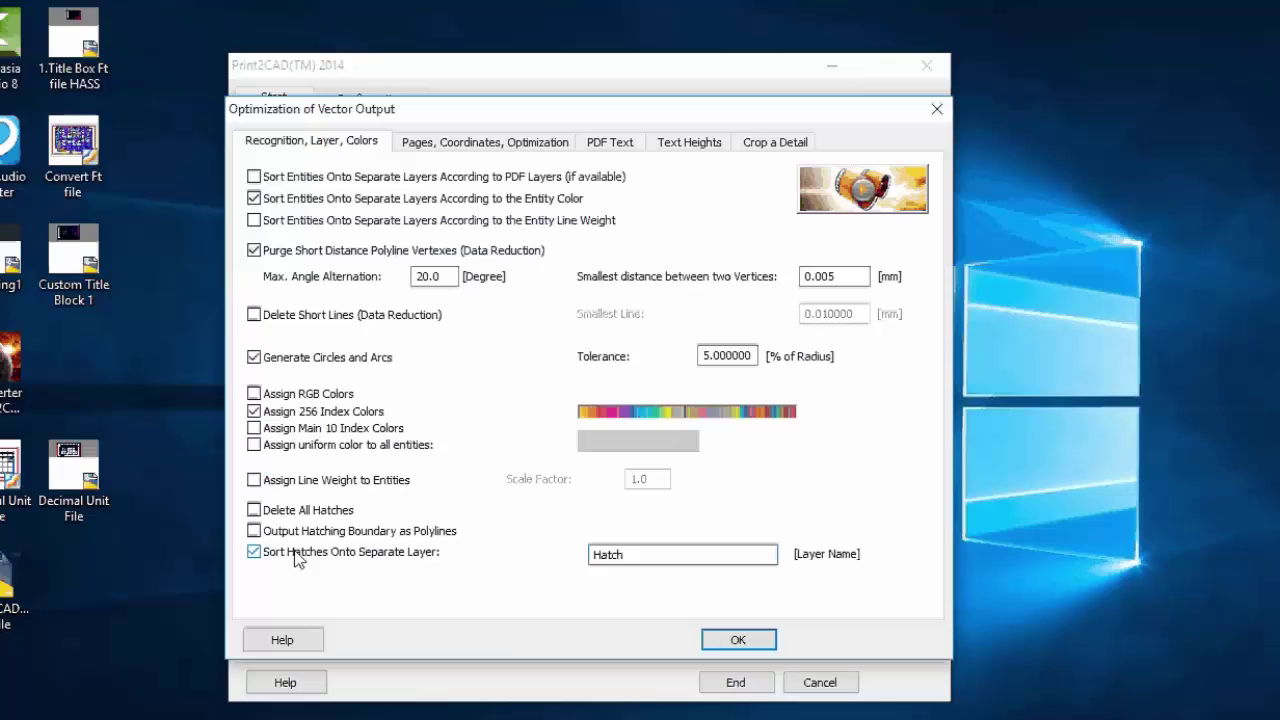
left_click(293, 485)
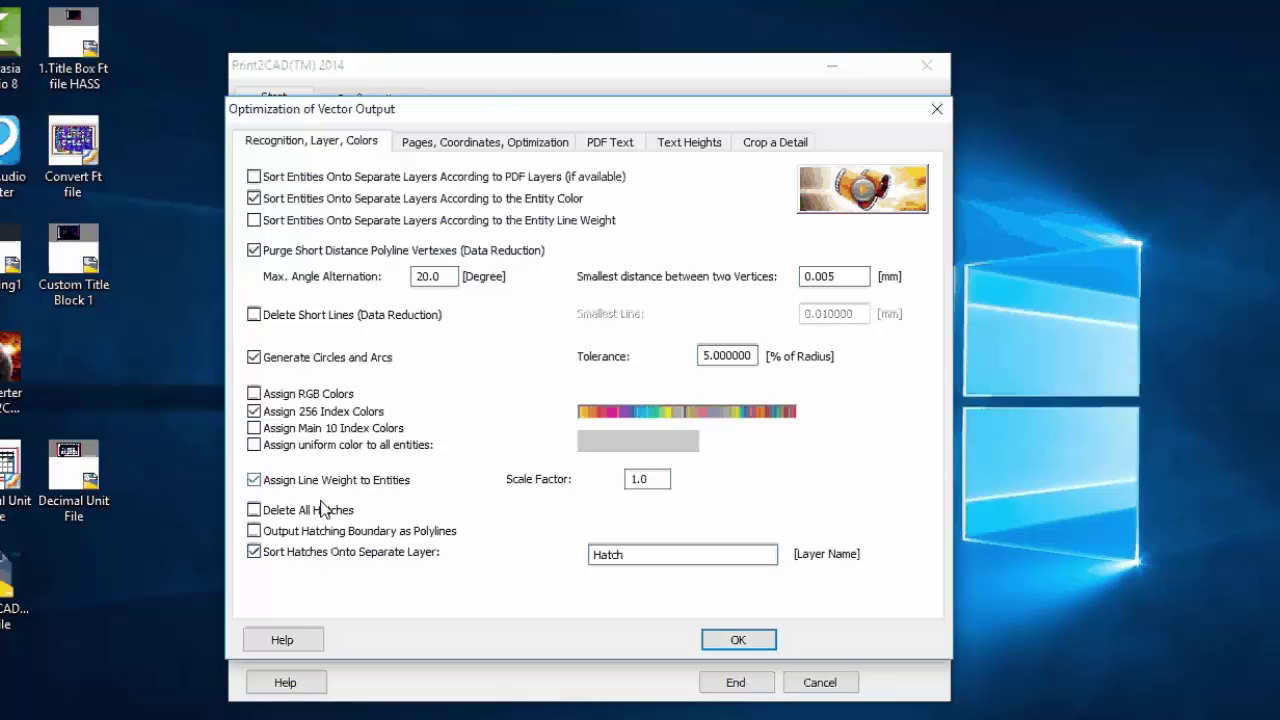
Step: Check the ground floor plan's scale in the PDF and set the scale factor for X, Y, Z coordinates to 125
left_click(485, 141)
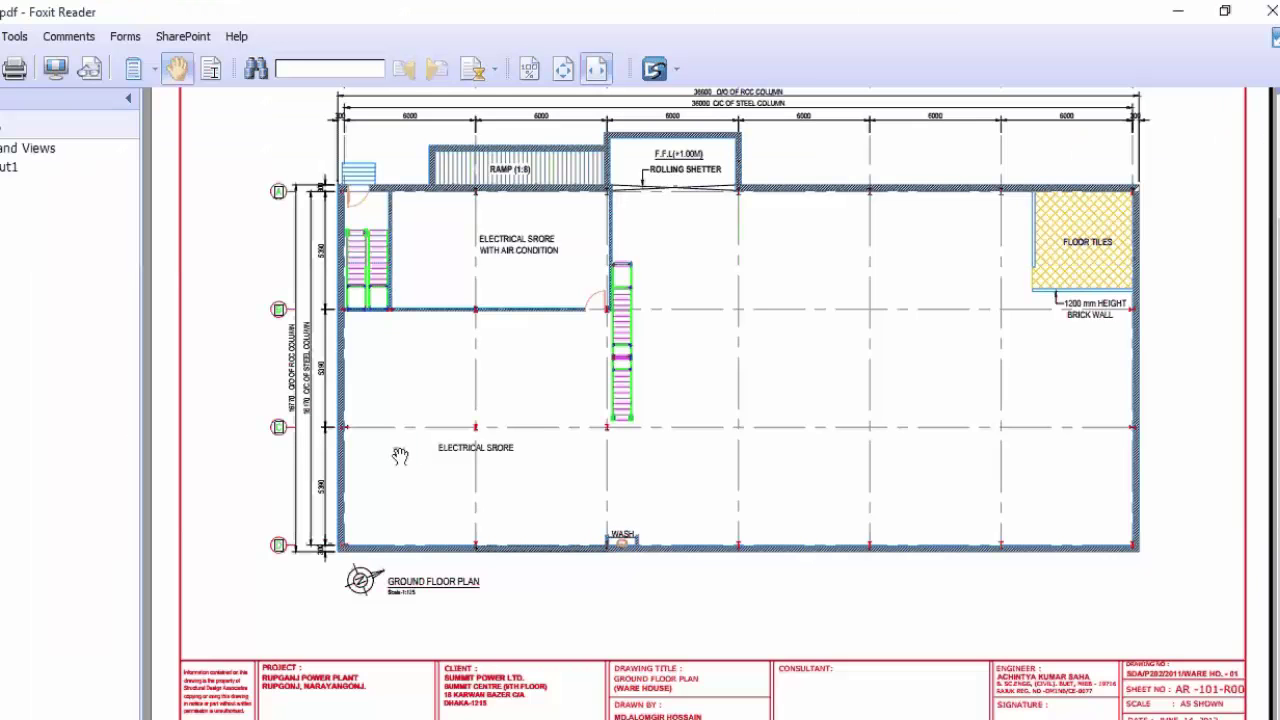
scroll(410, 617, "up", 1, "ctrl")
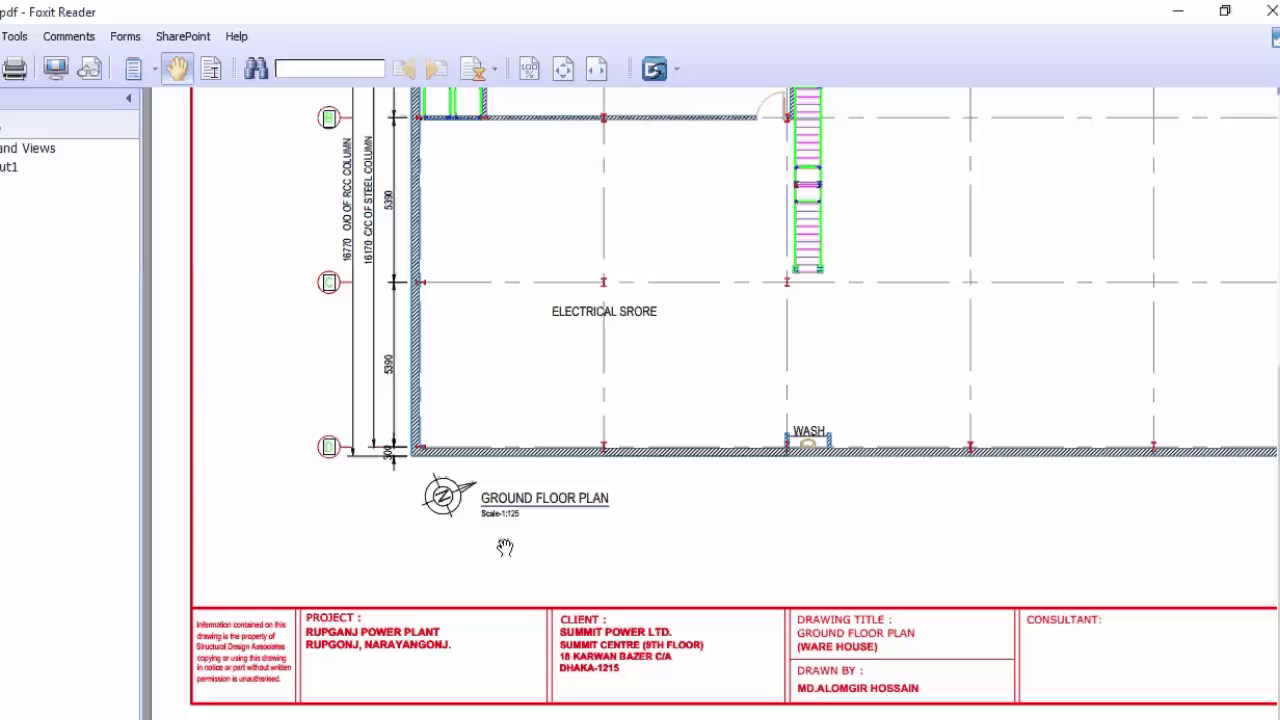
key("alt+Tab")
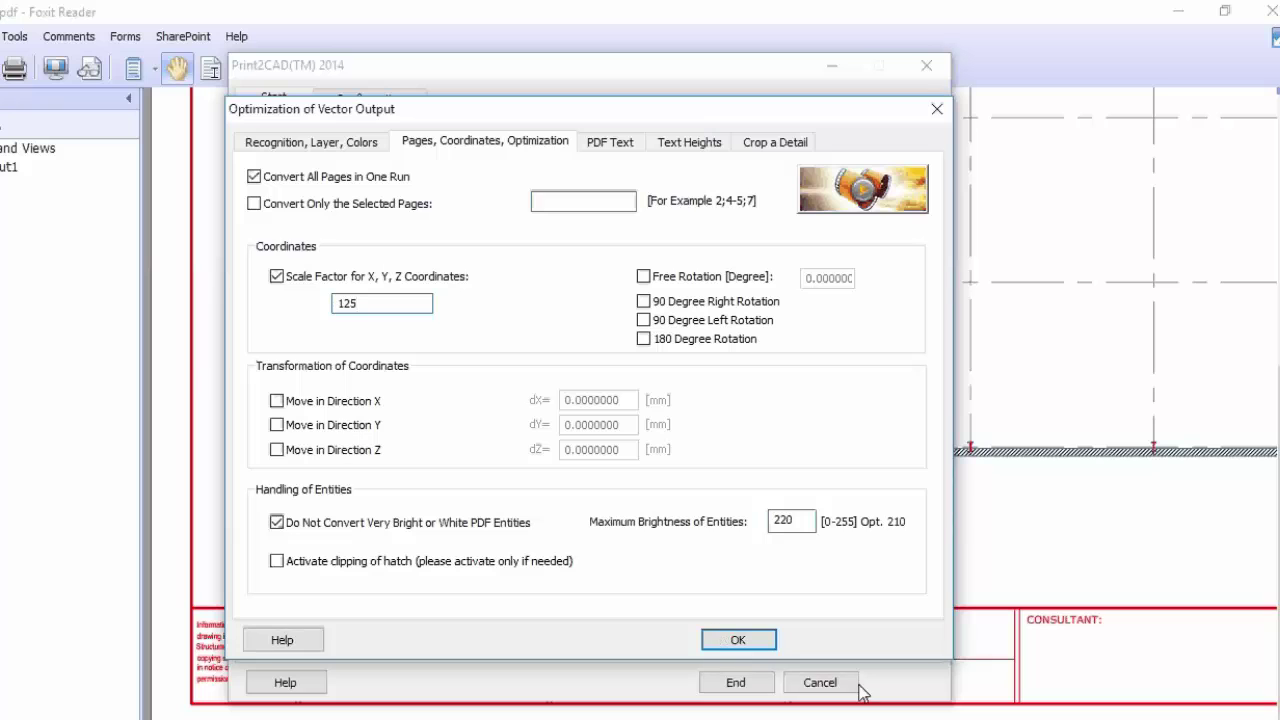
Step: Accept the optimization settings, load Decimal Unit File.pdf from the desktop, and convert it to DWG
left_click(739, 641)
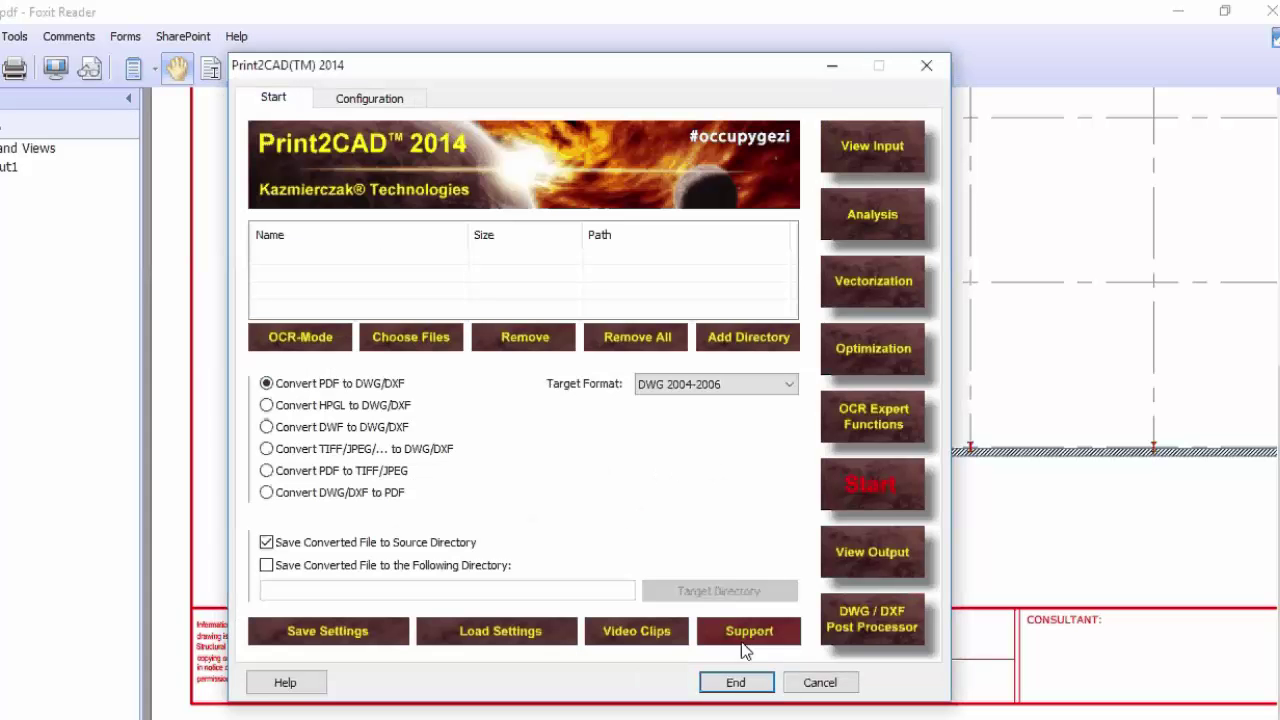
left_click(423, 339)
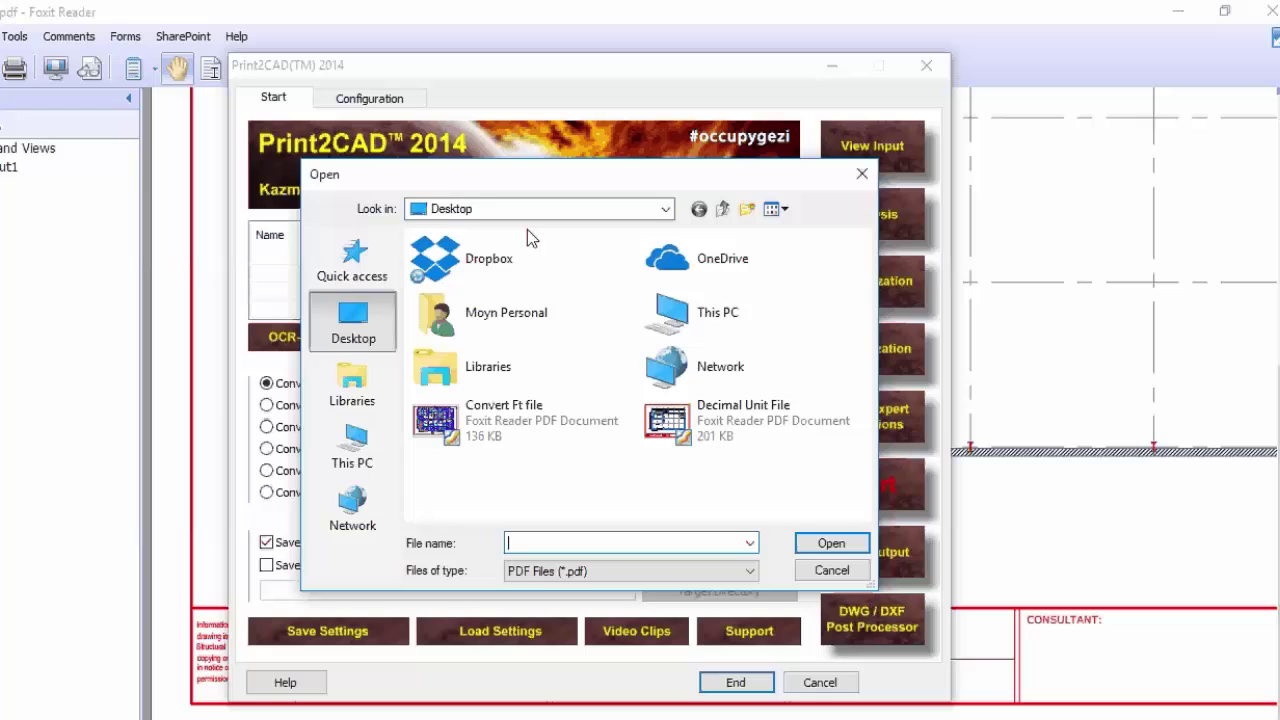
left_click(725, 425)
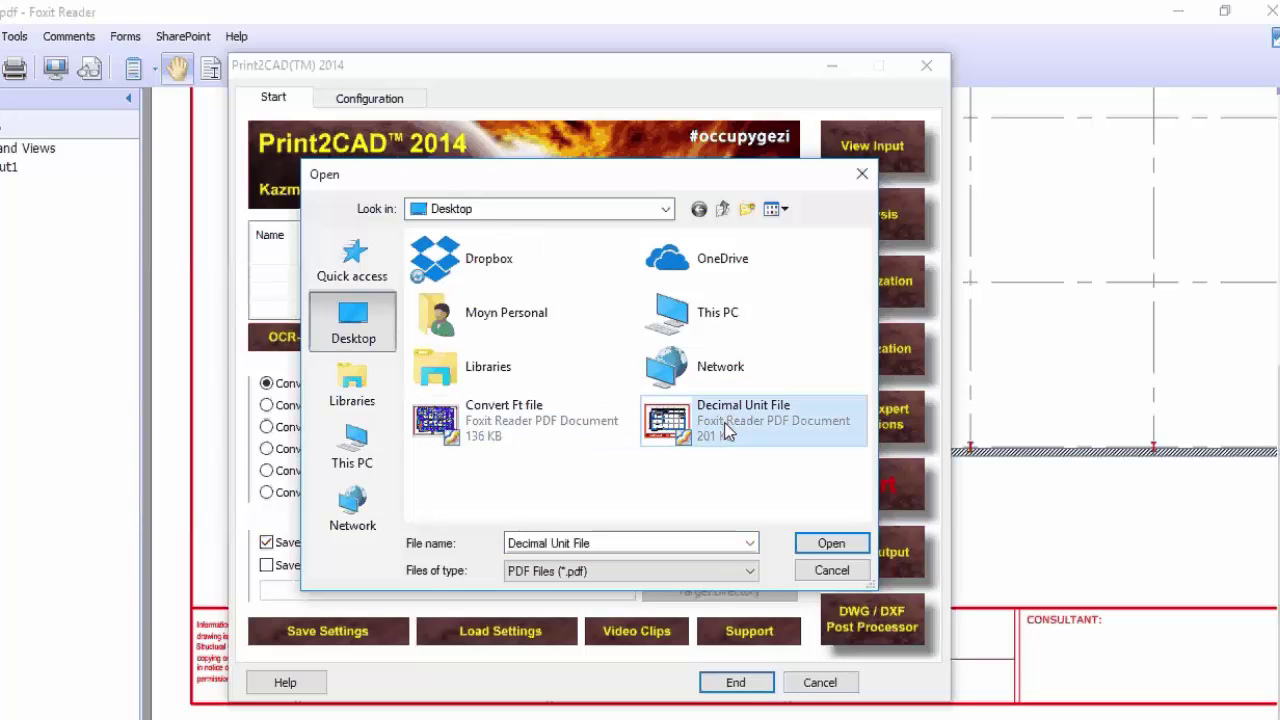
left_click(831, 543)
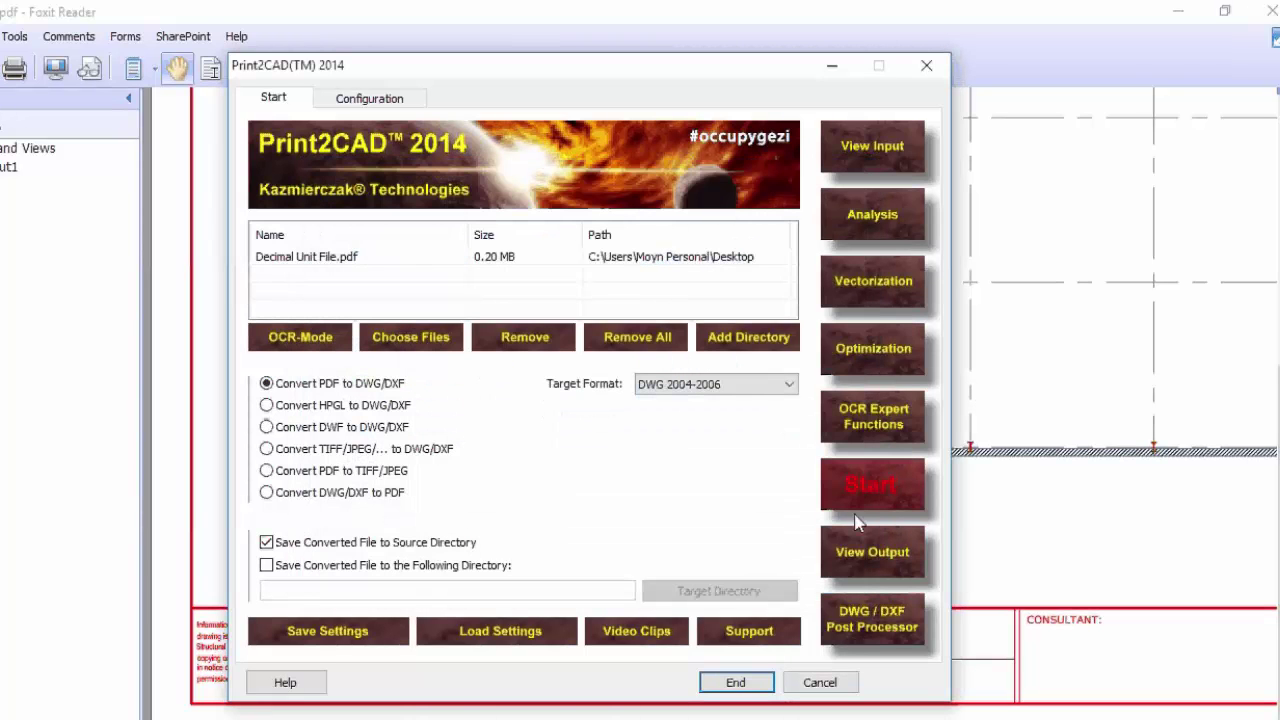
left_click(869, 489)
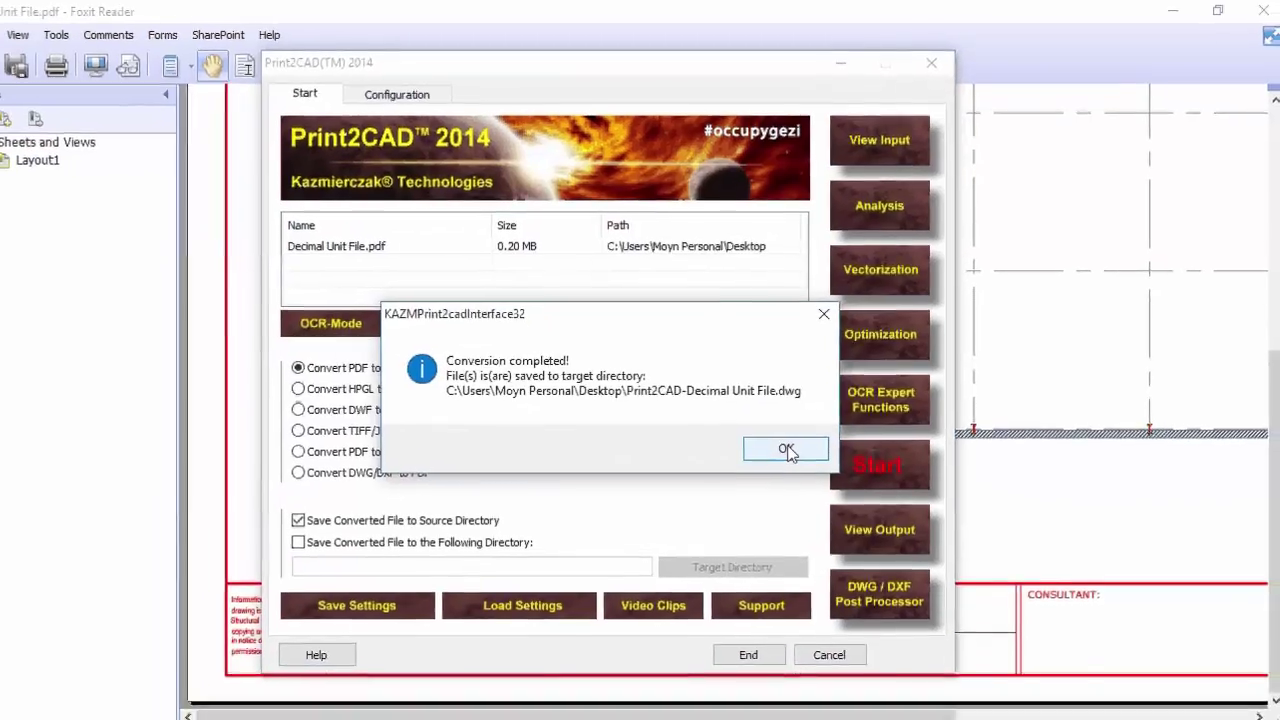
left_click(785, 455)
Step: Minimize Print2CAD and the PDF reader, and open the converted Print2CAD-Decimal Unit File.dwg in AutoCAD
left_click(856, 60)
left_click(1165, 12)
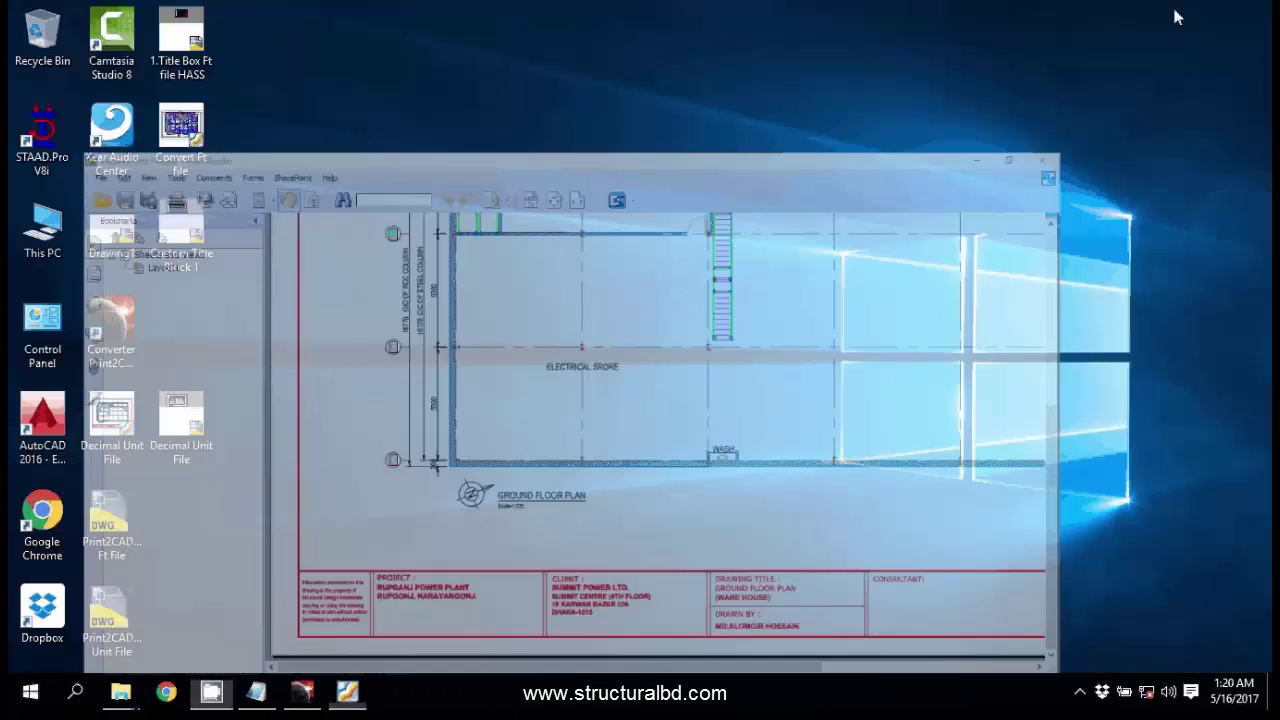
double_click(115, 625)
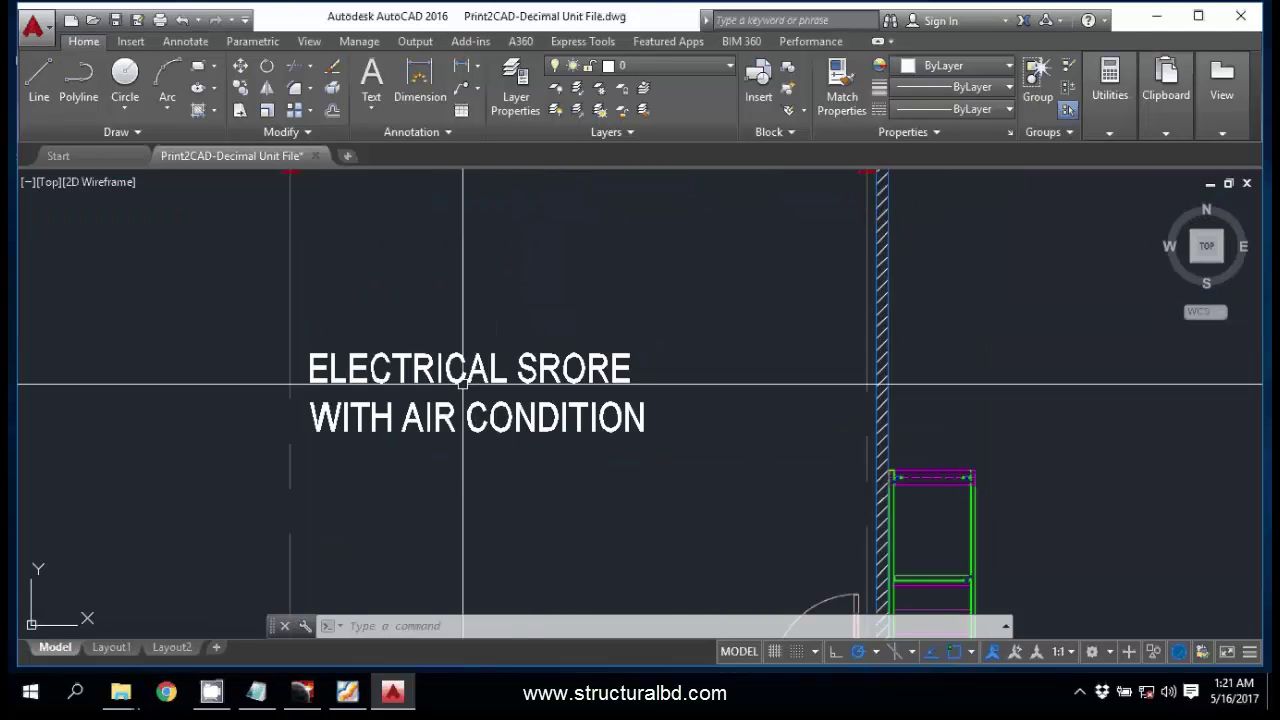
Step: Examine the converted plan's room labels, 6000 dimension texts and grid lines for legibility and completeness
left_click(417, 365)
scroll(417, 365, "down", 6)
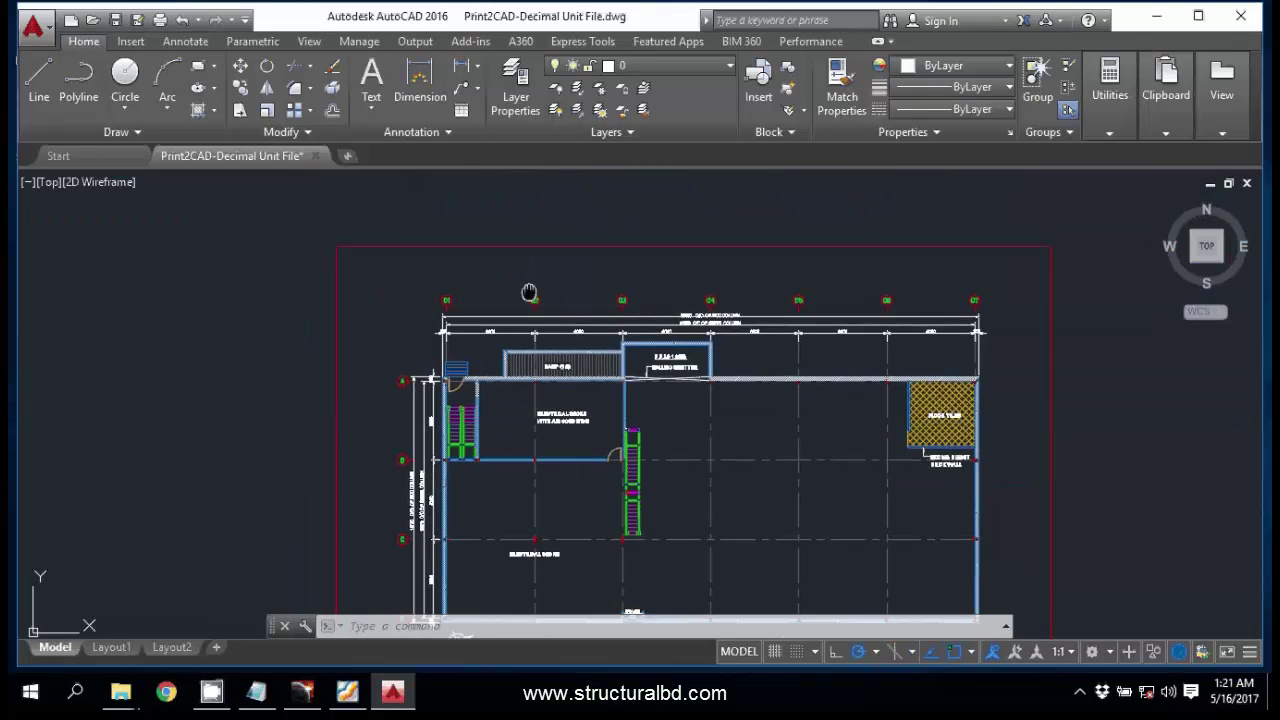
scroll(529, 289, "up", 6)
left_click(694, 390)
scroll(694, 390, "up", 6)
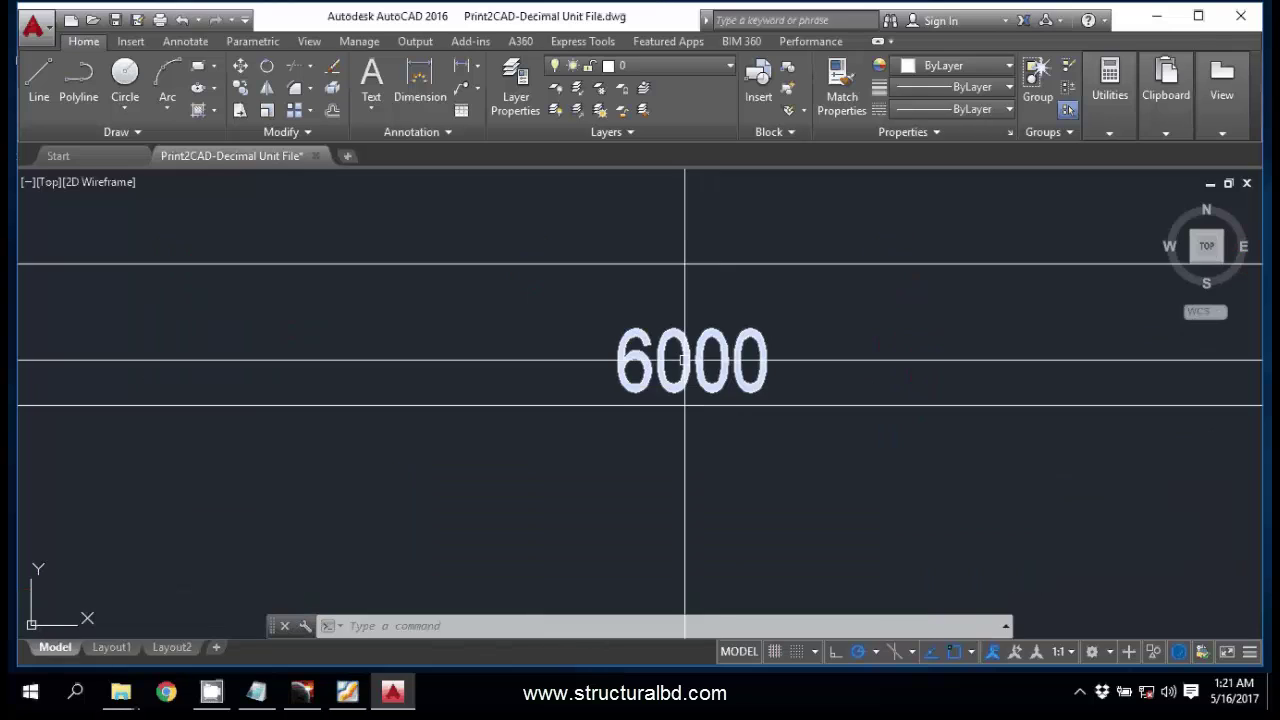
key("Escape")
scroll(589, 223, "down", 8)
middle_click_drag(395, 415, 508, 332)
scroll(609, 443, "up", 2)
left_click(689, 457)
key("Escape")
scroll(598, 426, "down", 6)
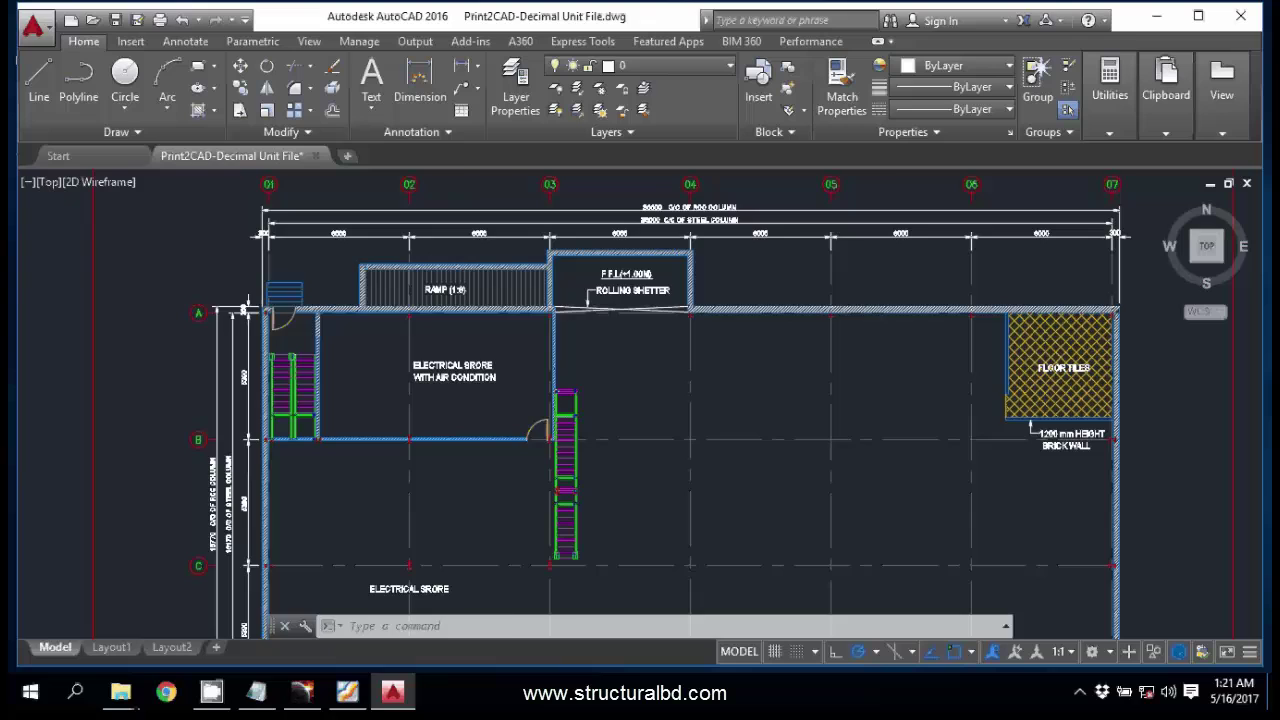
scroll(509, 380, "up", 3)
scroll(531, 378, "down", 6)
middle_click_drag(541, 375, 712, 503)
scroll(563, 313, "up", 6)
scroll(572, 315, "down", 4)
key("space")
key("Escape")
scroll(586, 355, "up", 2)
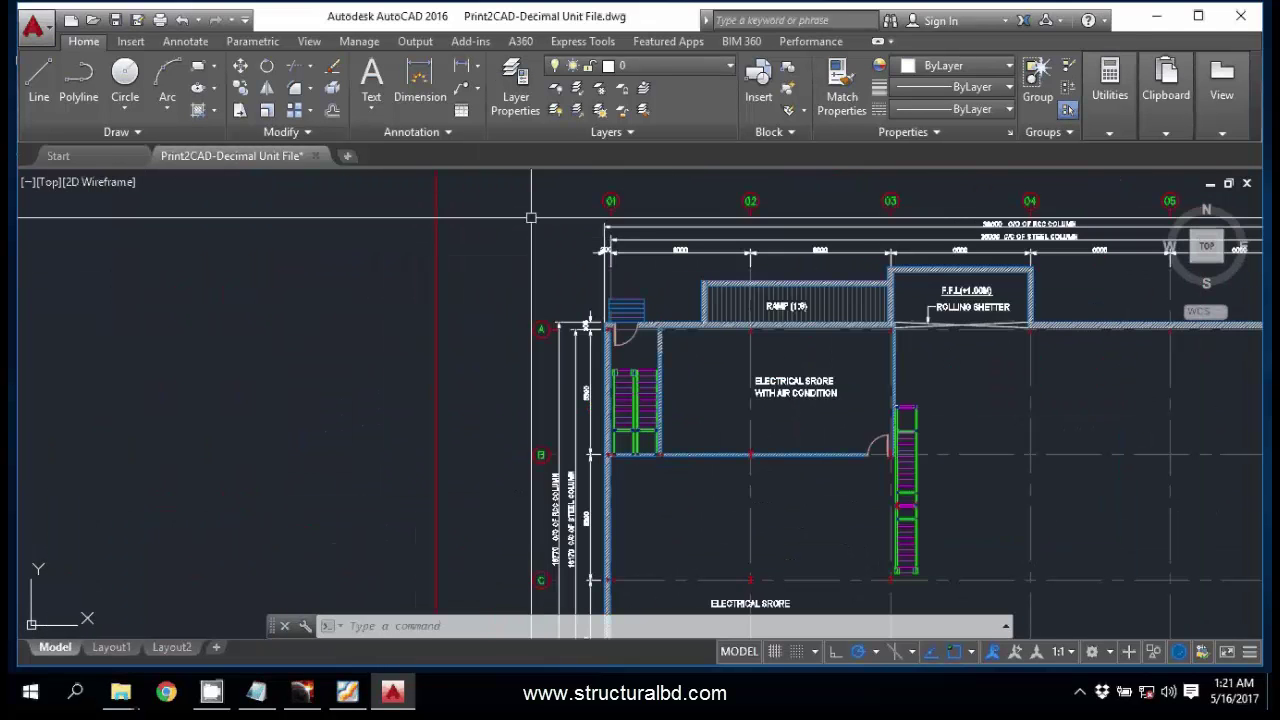
Step: Add a vertical linear dimension beside the printed 300 dimension at grid line A to check the scale
left_click(469, 75)
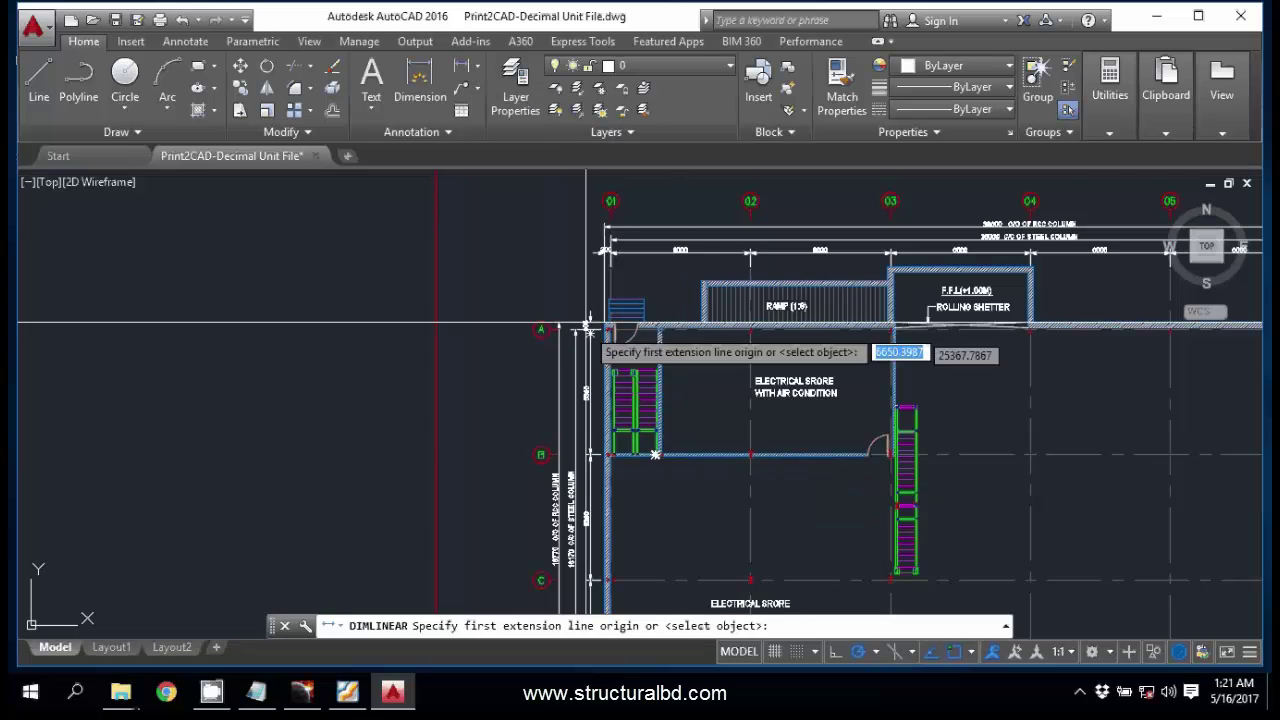
scroll(585, 340, "up", 4)
scroll(791, 450, "up", 3)
key("Escape")
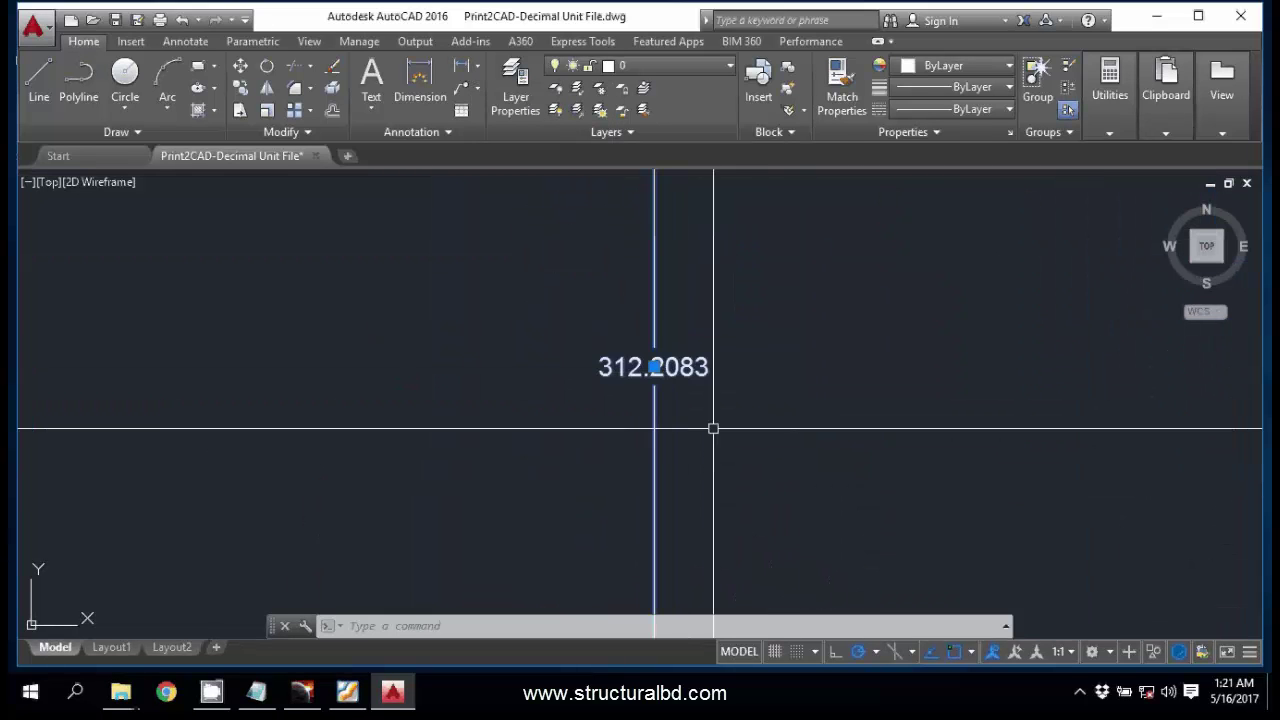
scroll(717, 300, "down", 4)
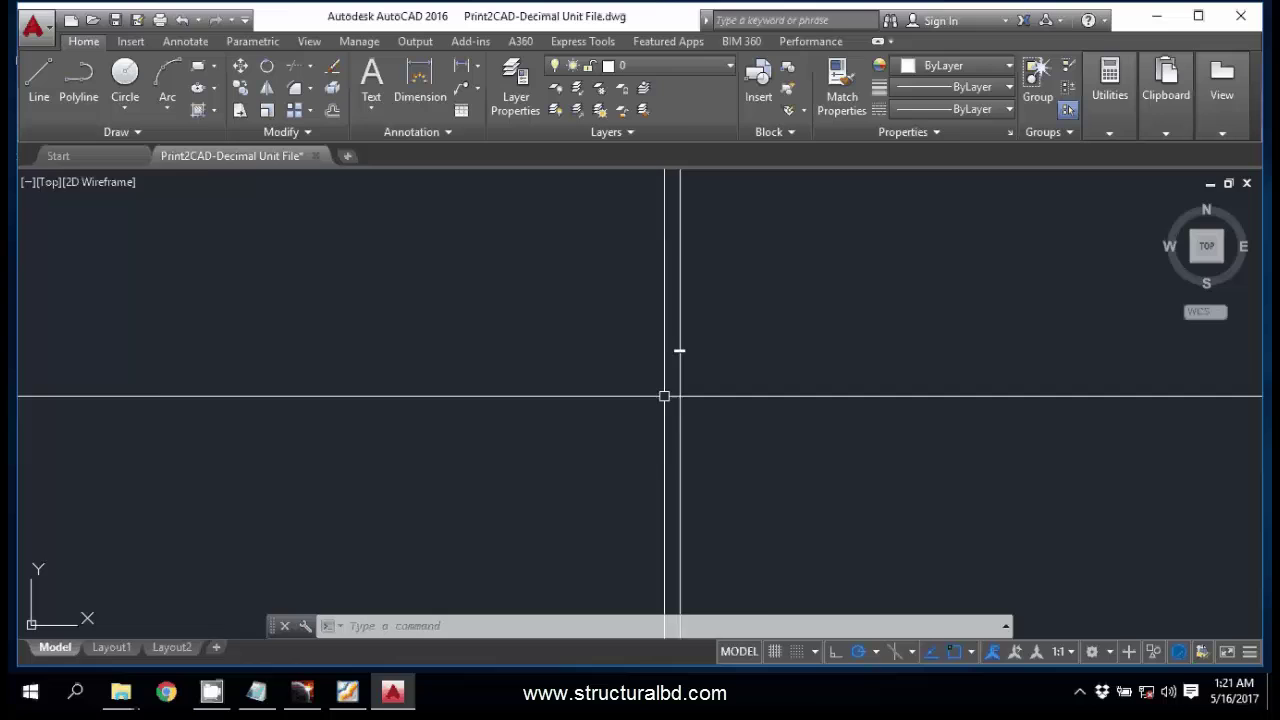
middle_click_drag(703, 337, 714, 344)
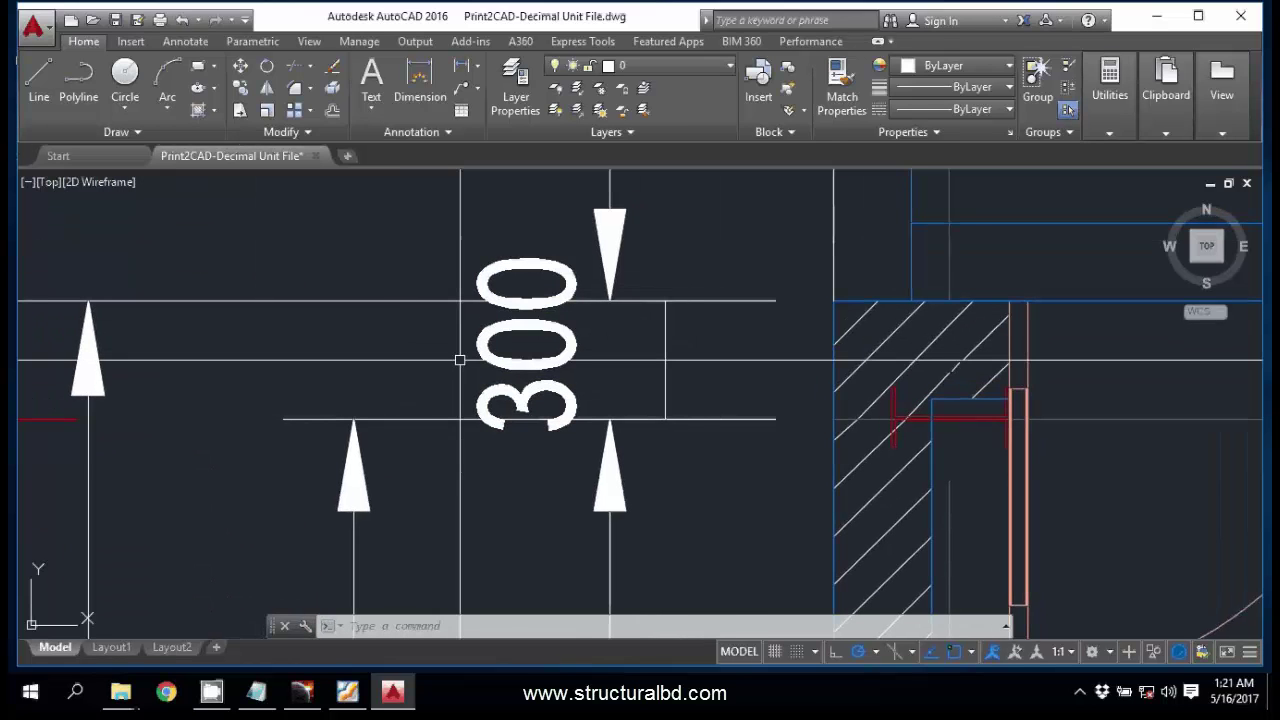
Step: Set the drawing's insertion scale units to Millimeters
key("Return")
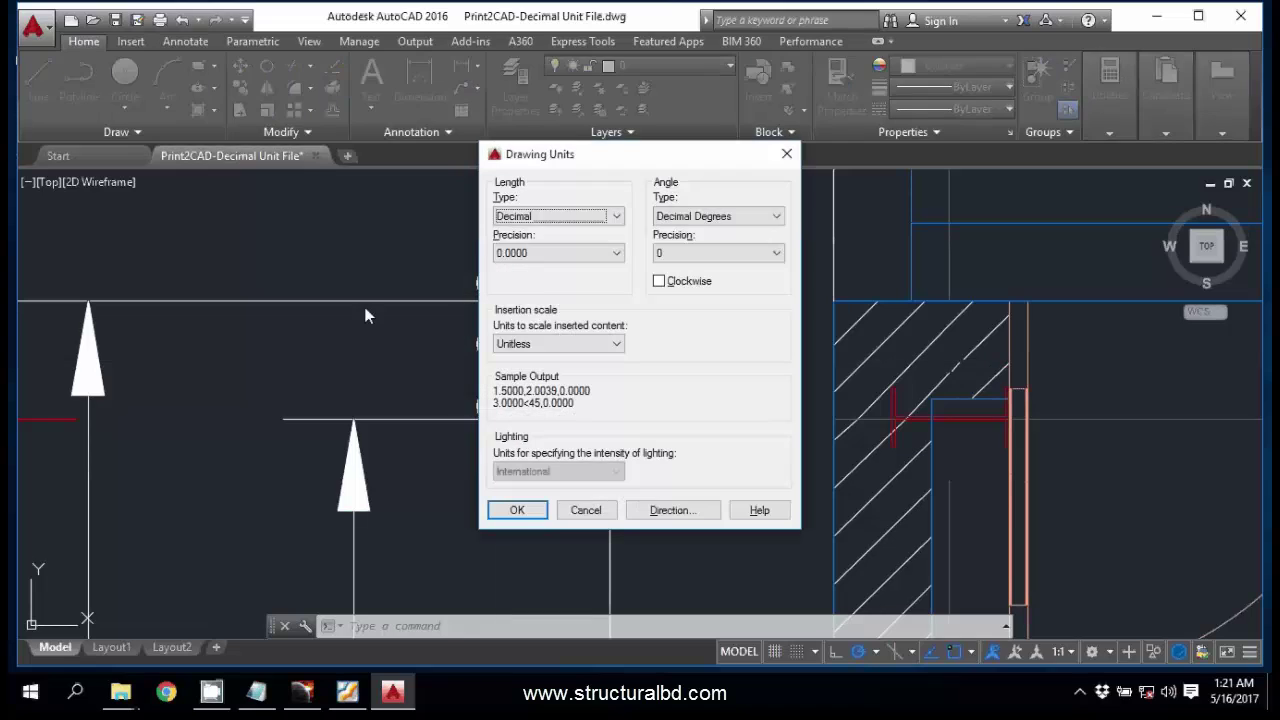
left_click(554, 343)
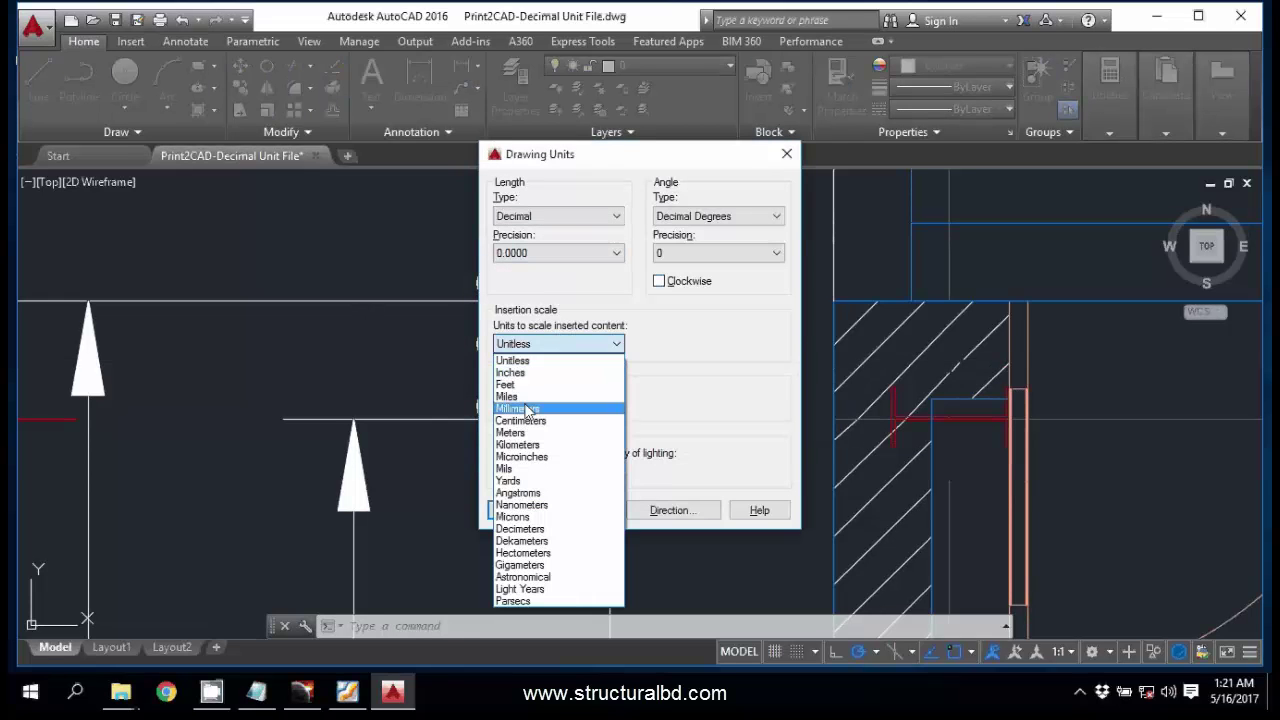
left_click(530, 405)
left_click(517, 510)
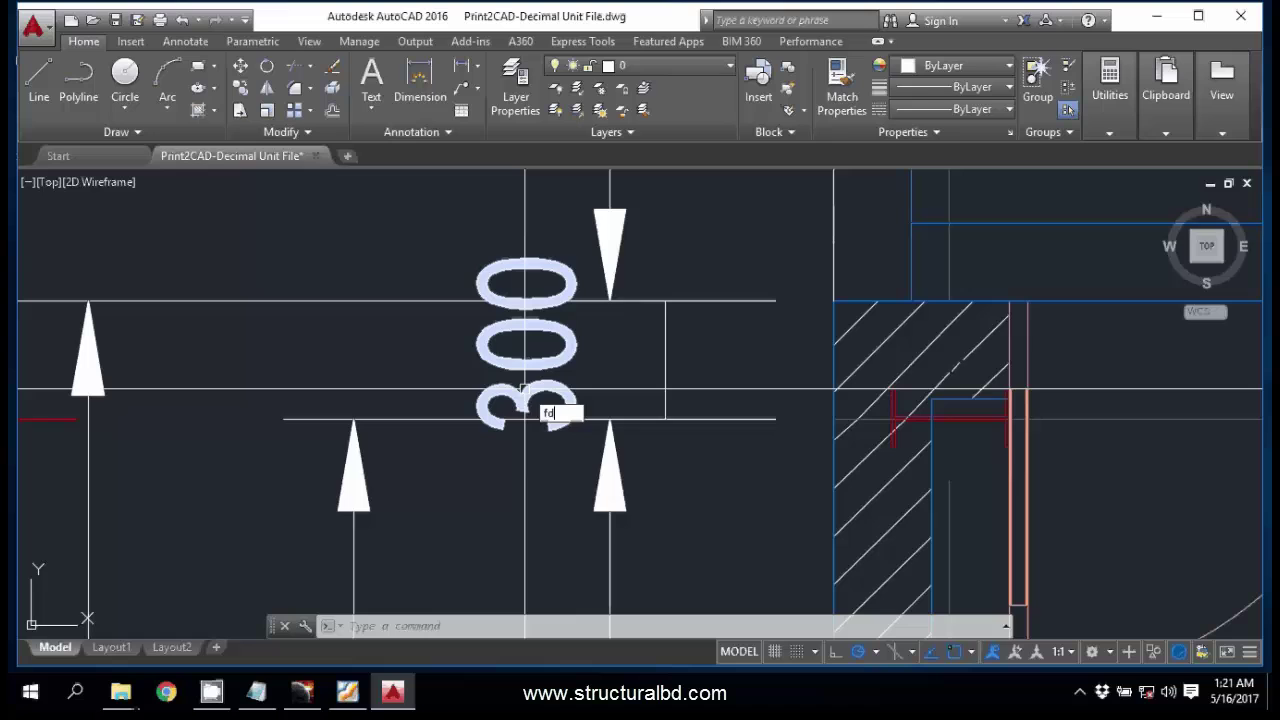
Step: In the Standard dimension style, check the primary unit format, enlarge the text height and set the arrow size to 50
key("Return")
type("d")
key("Return")
left_click(831, 301)
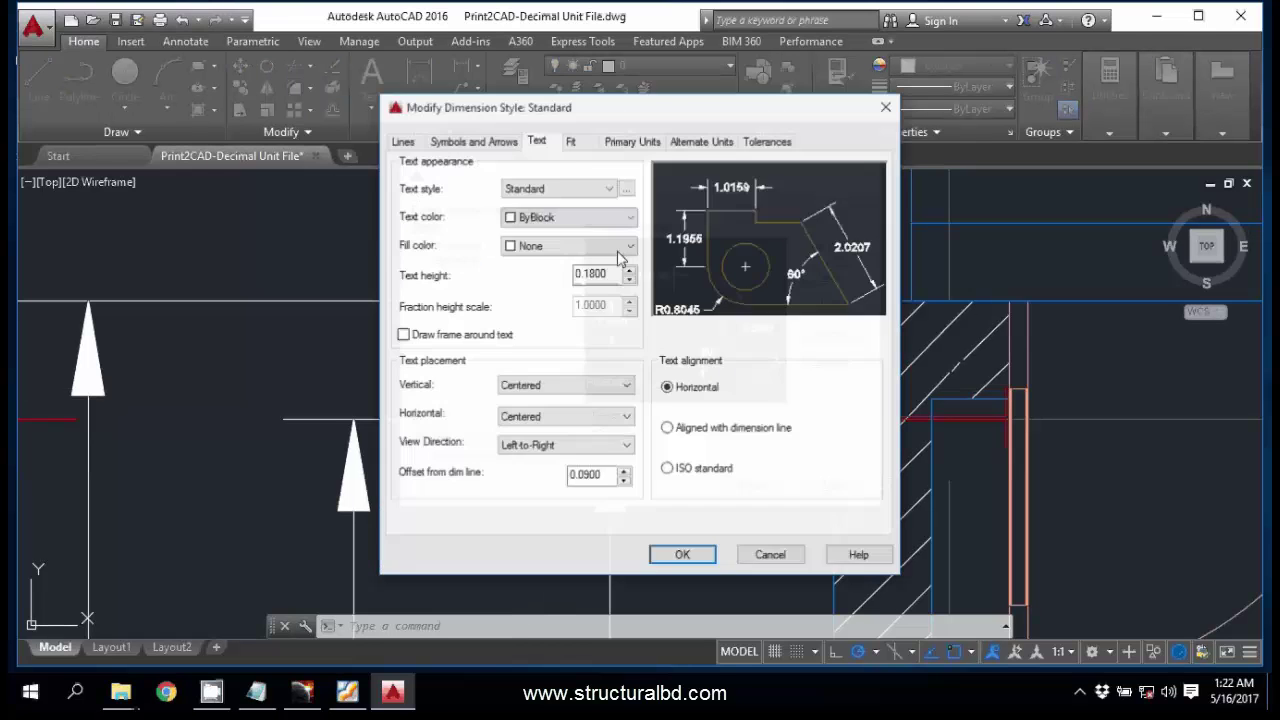
left_click(632, 141)
left_click(557, 179)
left_click(557, 179)
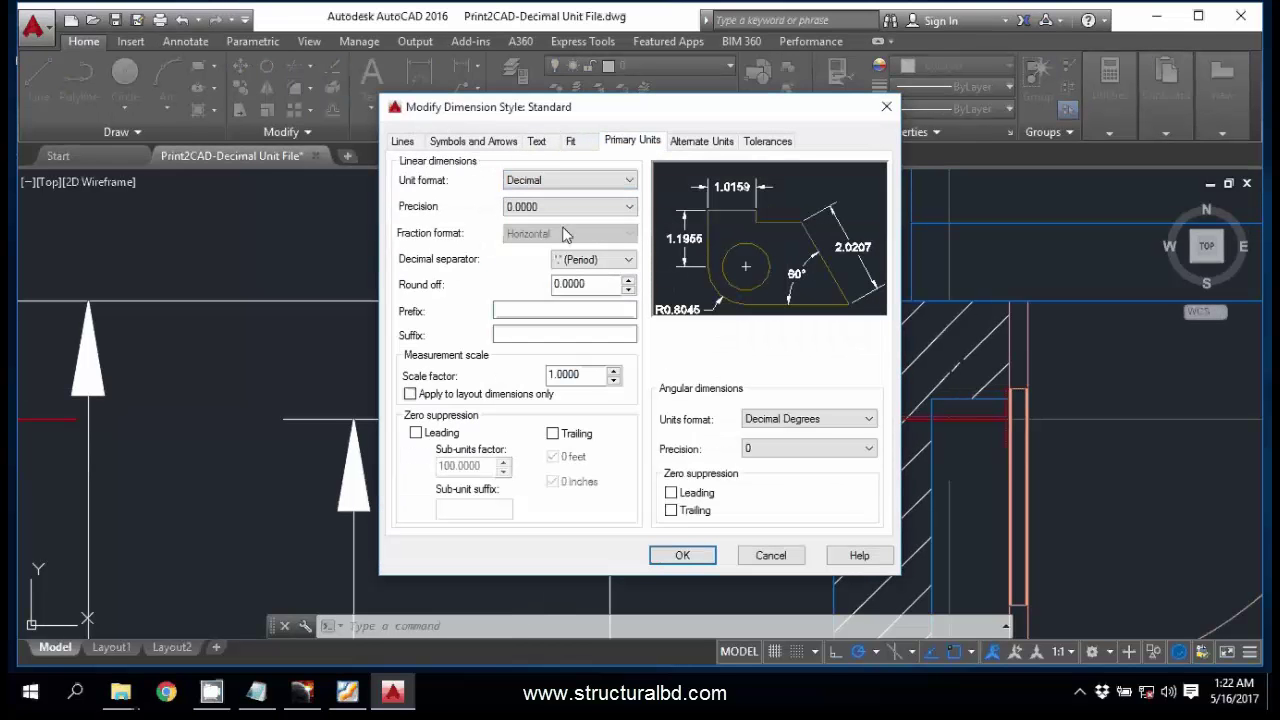
left_click(536, 142)
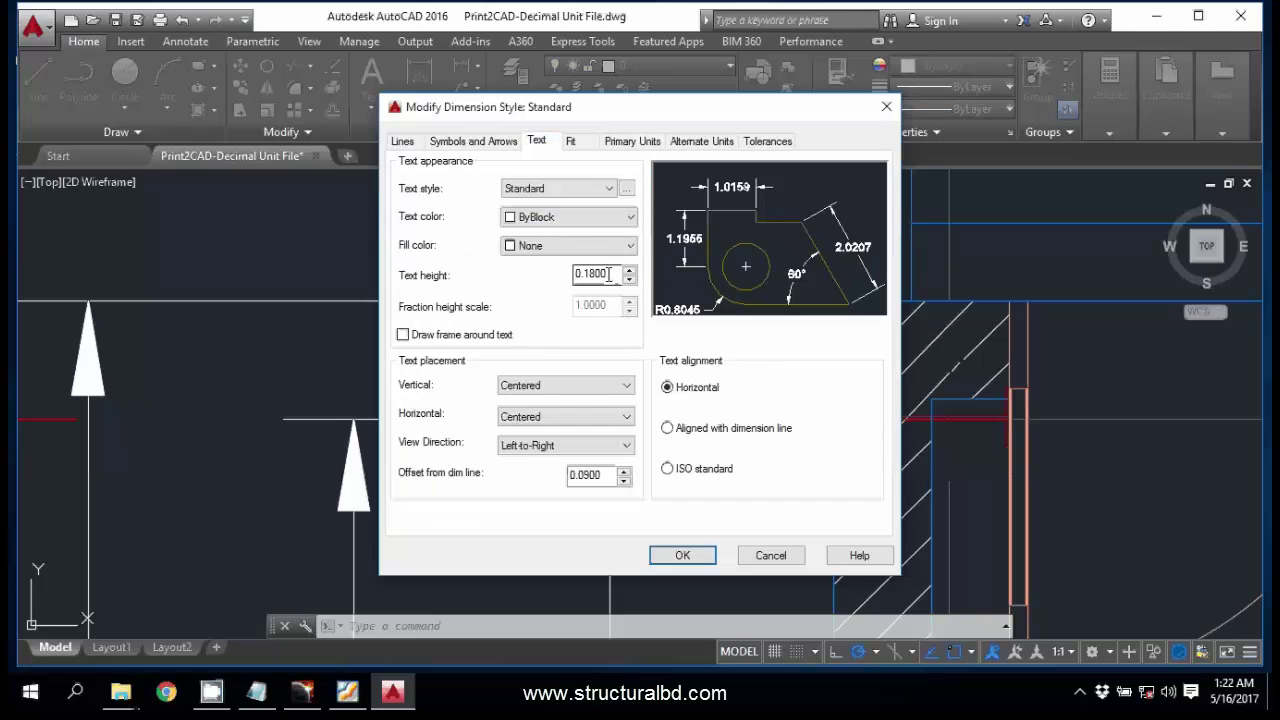
left_click(466, 142)
type("50")
left_click(683, 555)
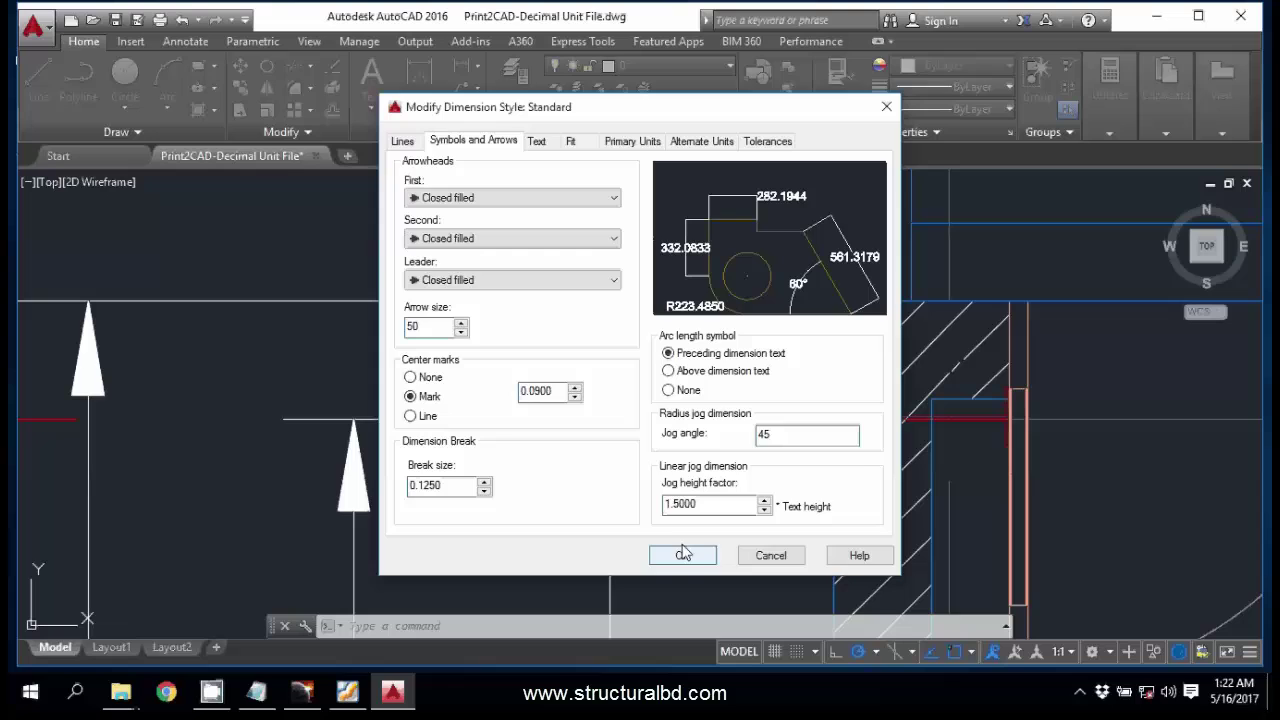
left_click(826, 483)
Step: Compare the added dimension with the printed 300, and examine the ramp, floor tile hatch, grid dimensions and title block
scroll(666, 377, "up", 3)
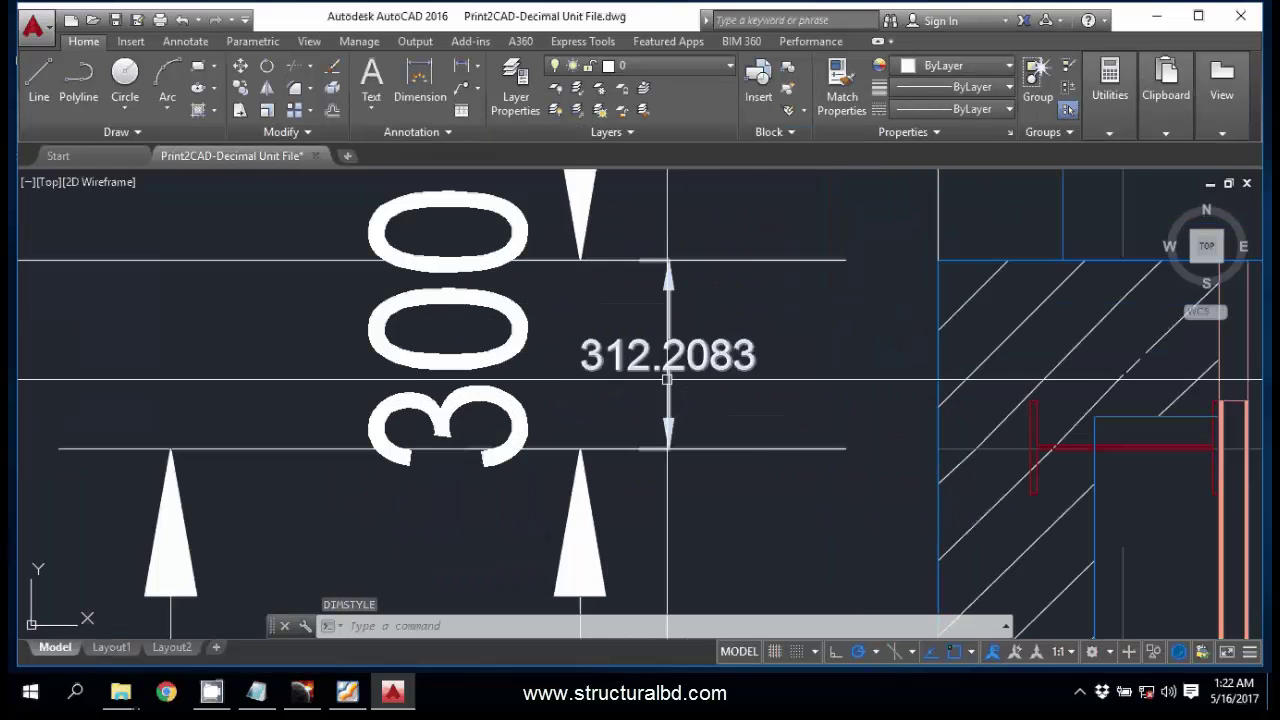
scroll(679, 342, "down", 5)
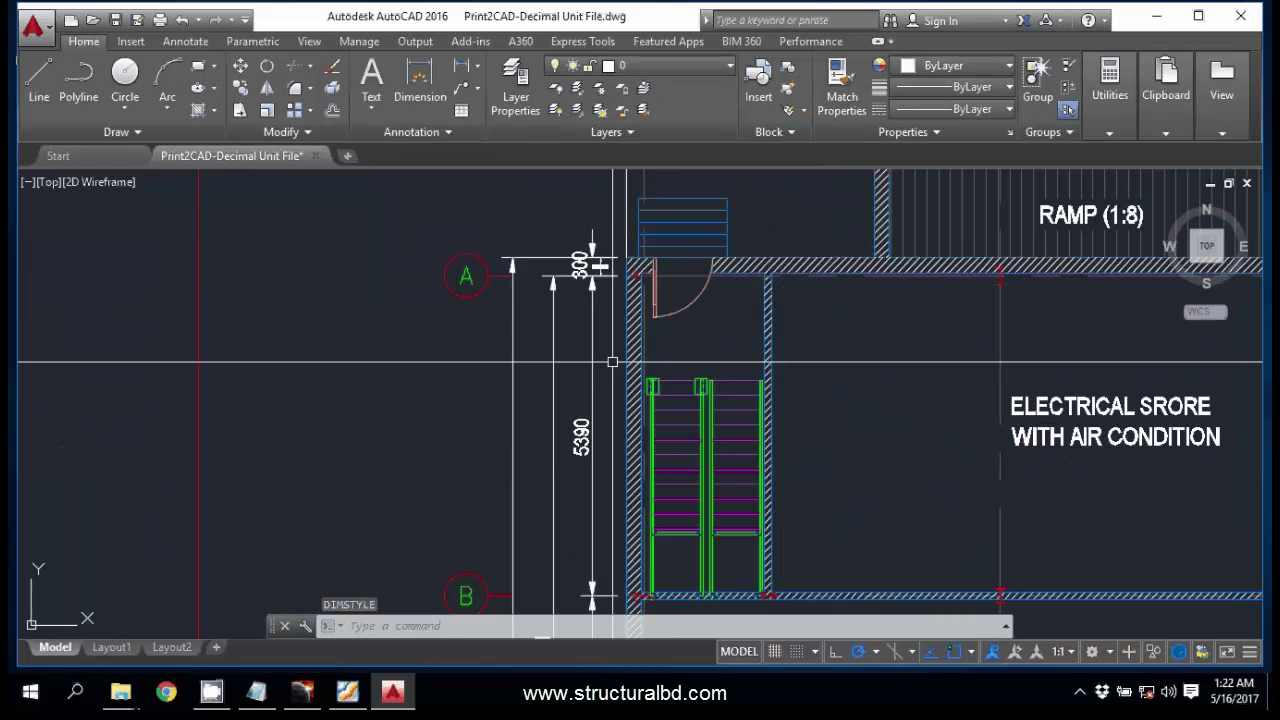
scroll(545, 302, "down", 3)
scroll(573, 285, "up", 3)
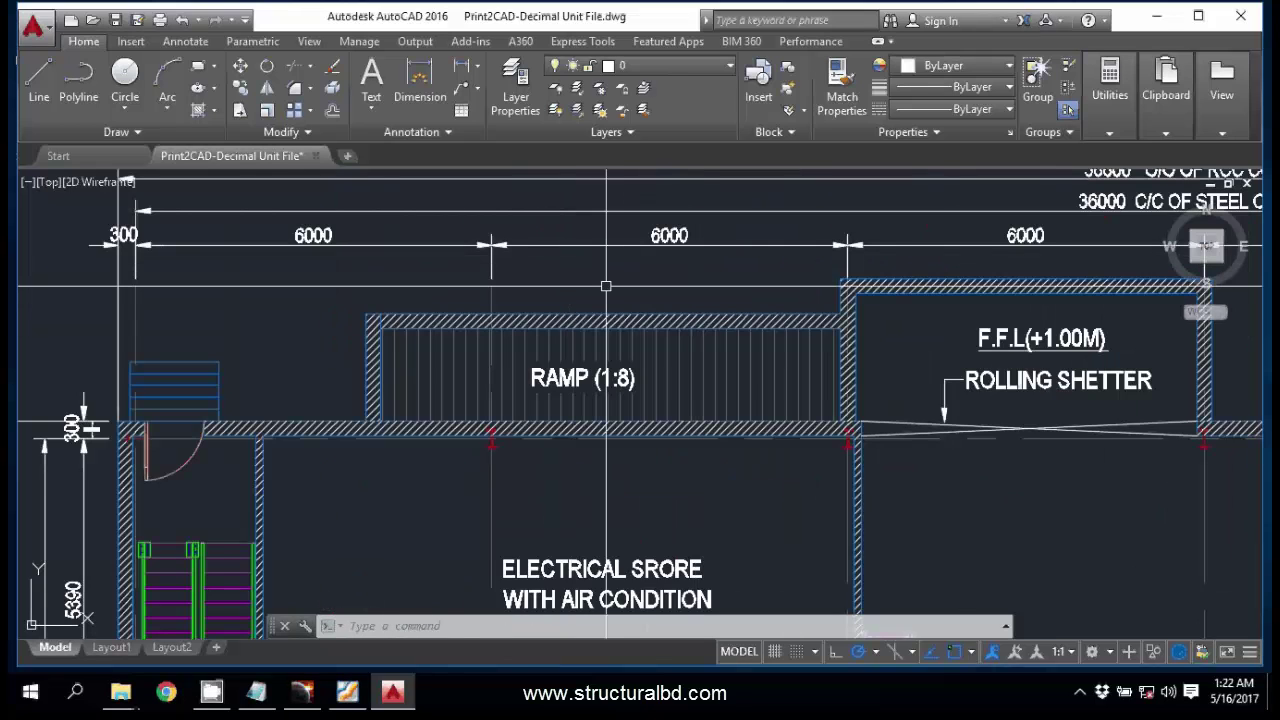
scroll(560, 280, "down", 5)
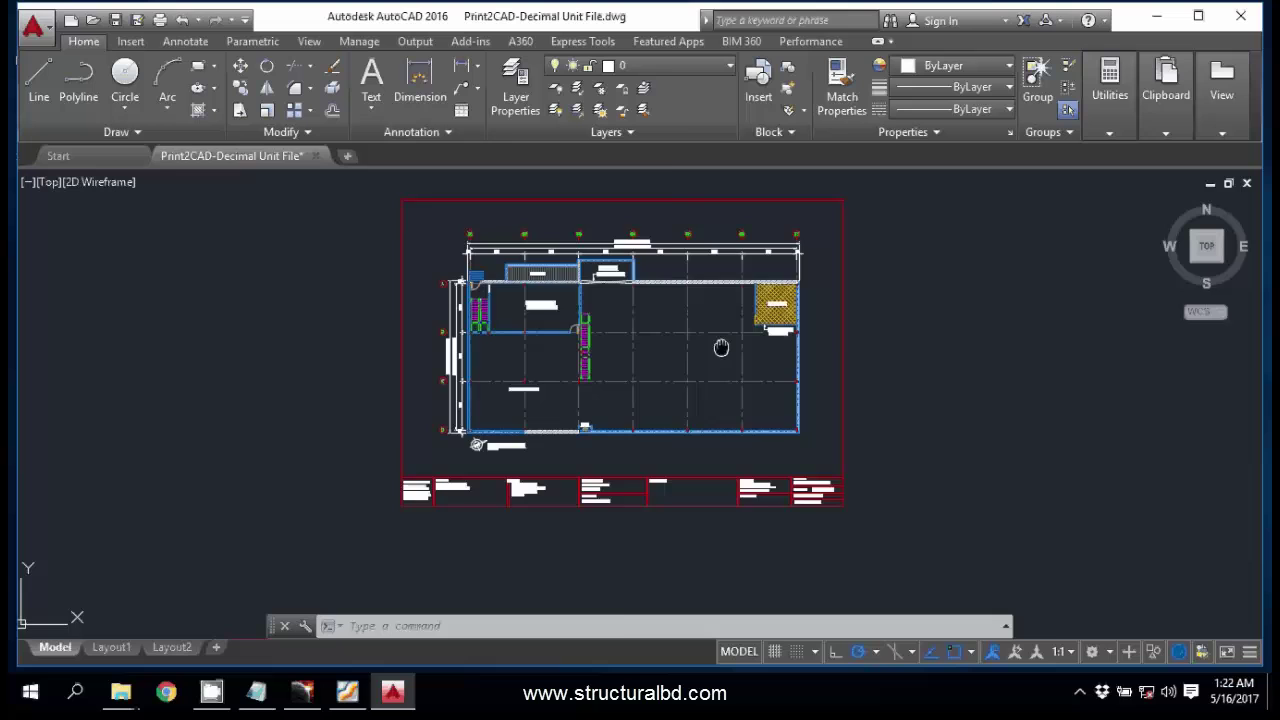
scroll(665, 366, "up", 6)
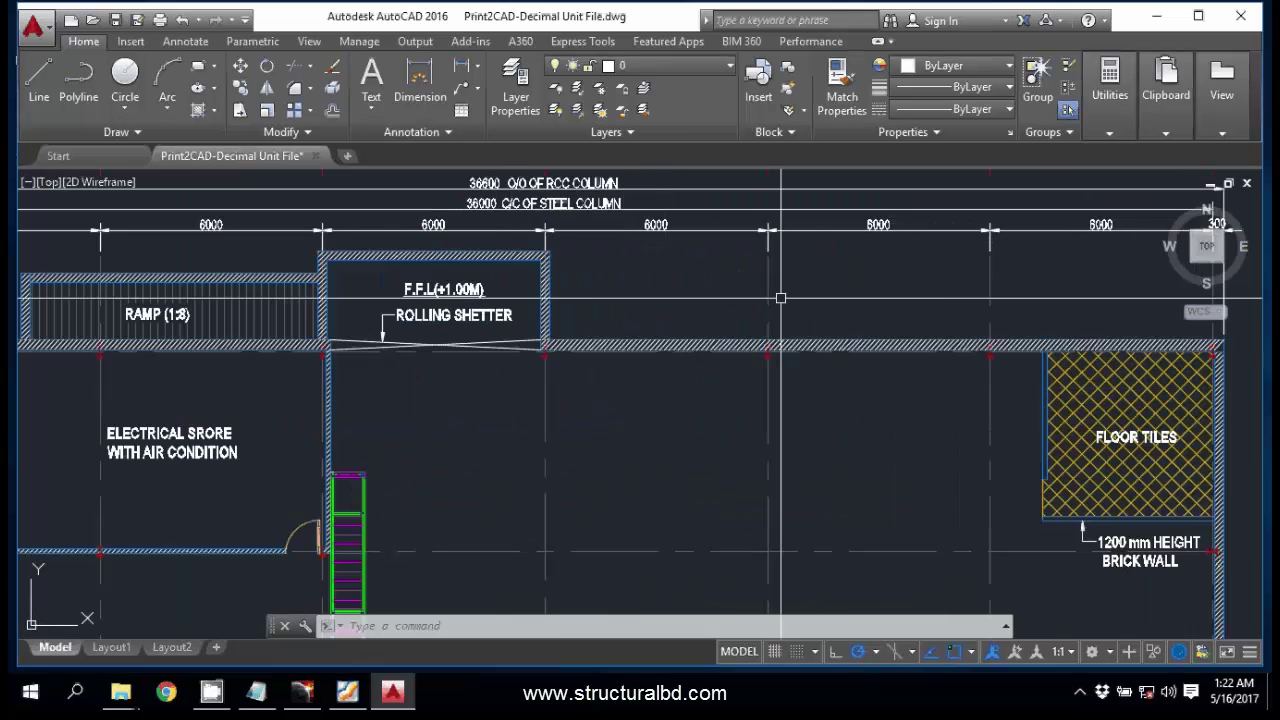
scroll(693, 372, "down", 6)
scroll(680, 420, "up", 7)
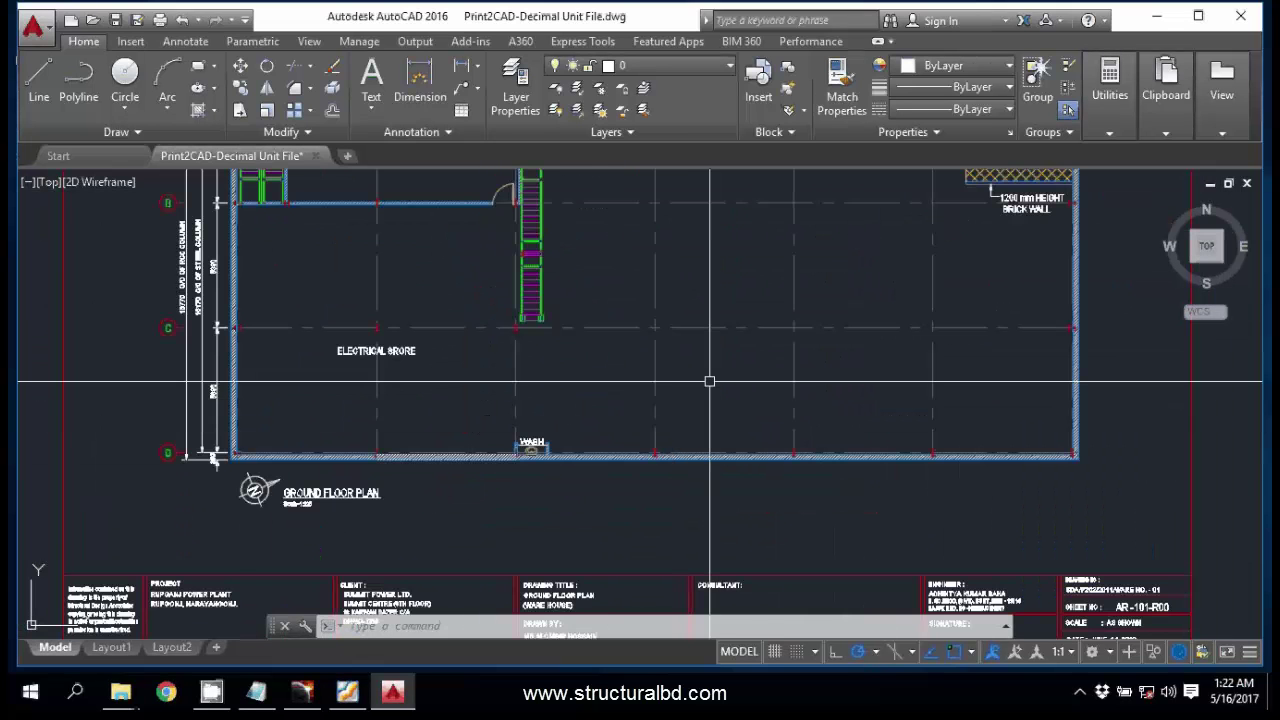
middle_click_drag(709, 380, 700, 370)
scroll(705, 385, "down", 2)
scroll(709, 289, "up", 4)
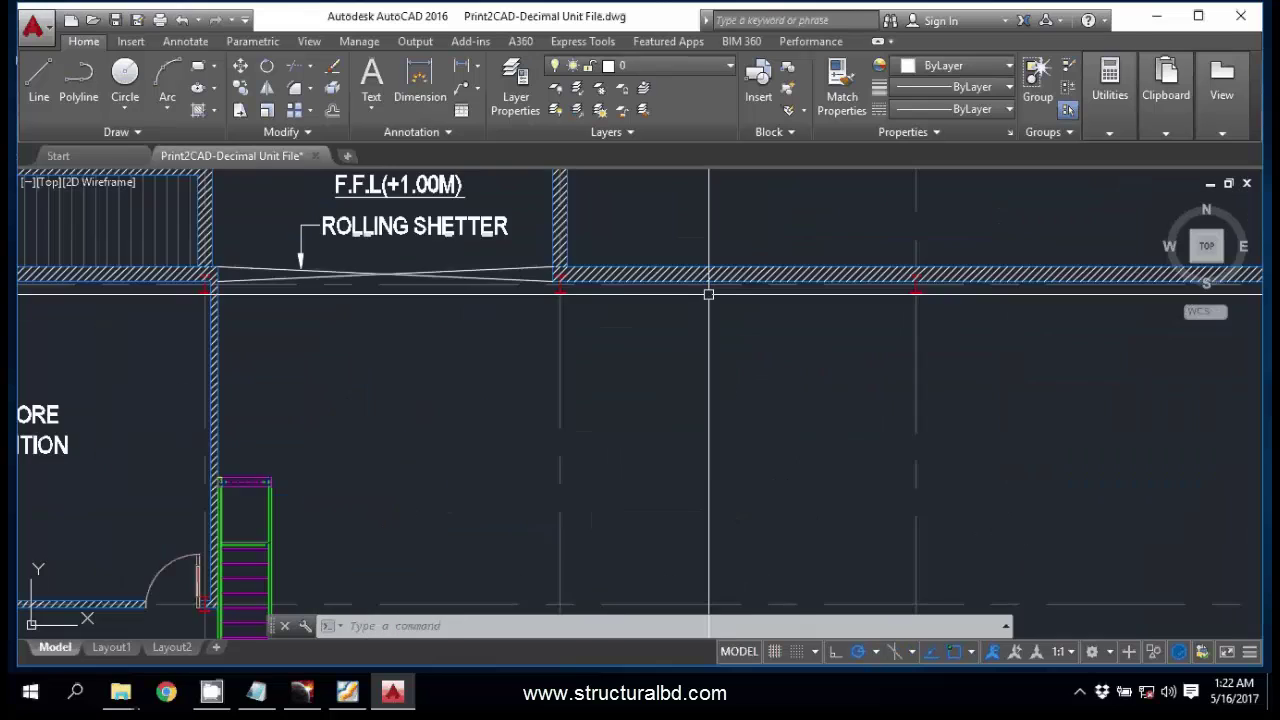
scroll(689, 291, "down", 6)
scroll(700, 310, "up", 8)
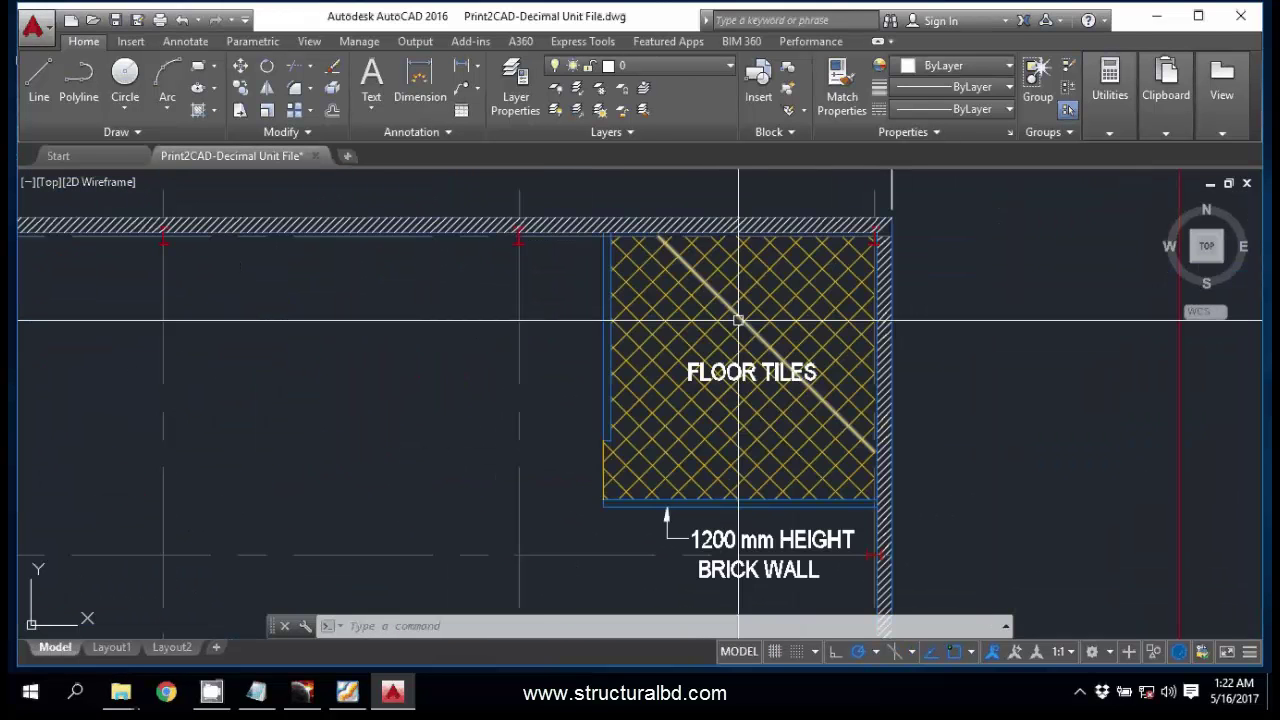
scroll(836, 271, "down", 6)
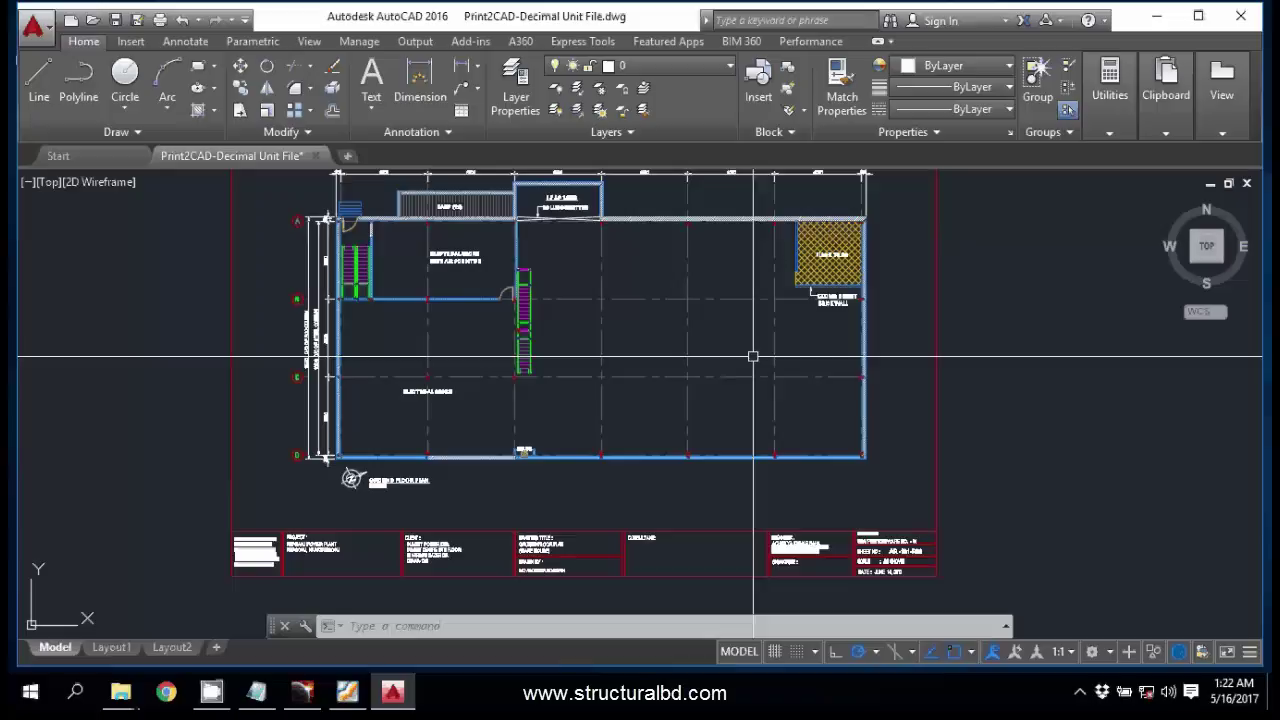